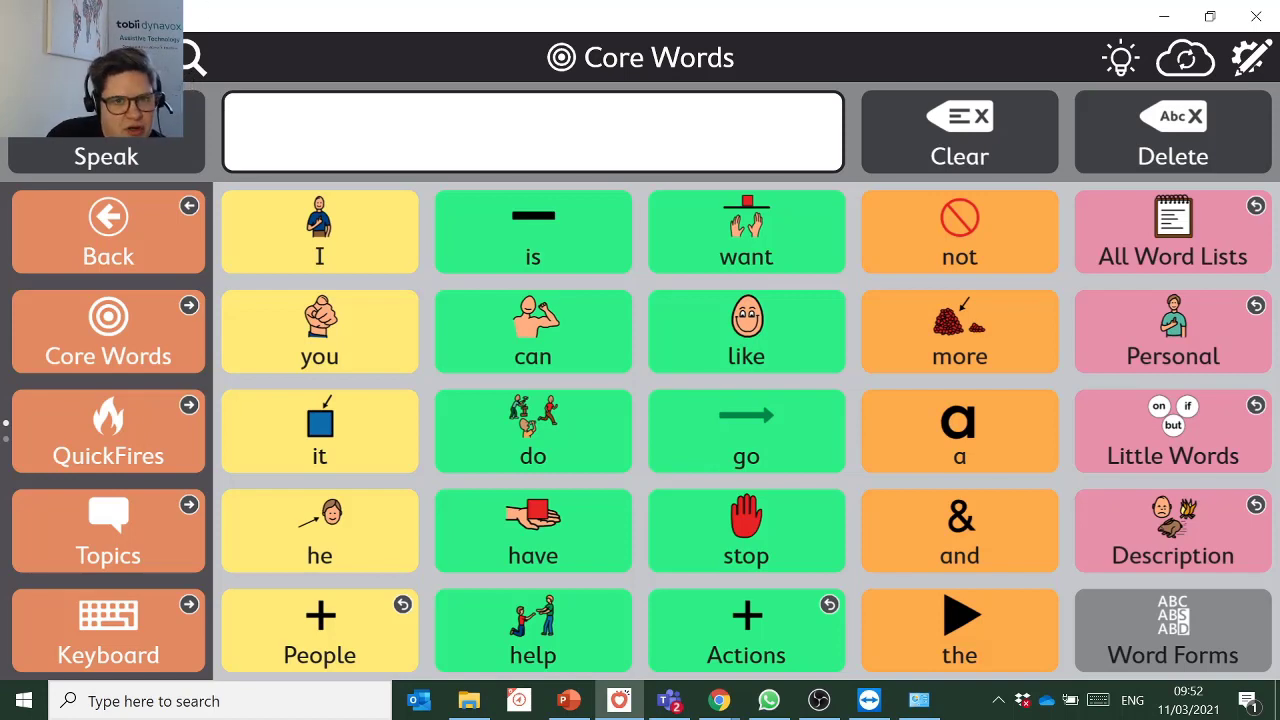
# Start a vocabulary search from the Core Words page.
pyautogui.click(190, 60)
# Search the vocabulary for cake and scroll through matches like 'Let's have cake'.
pyautogui.write('a')
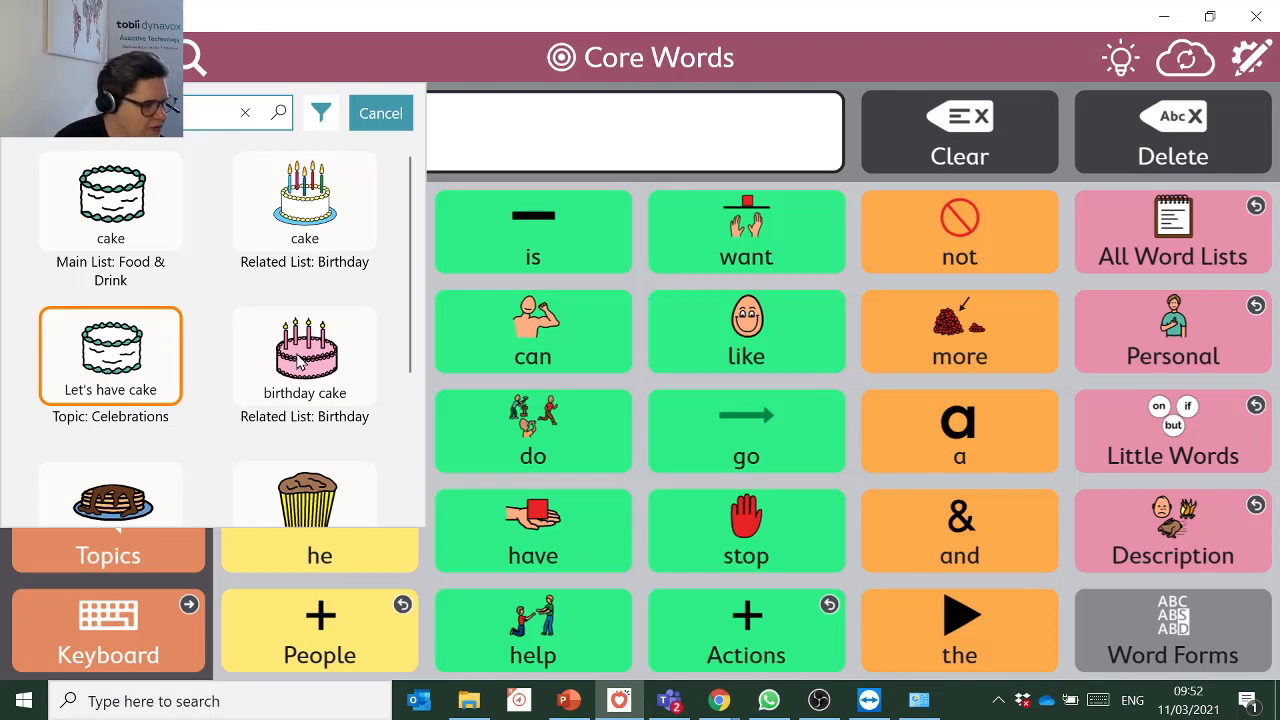
pyautogui.scroll(-3, 302, 270)
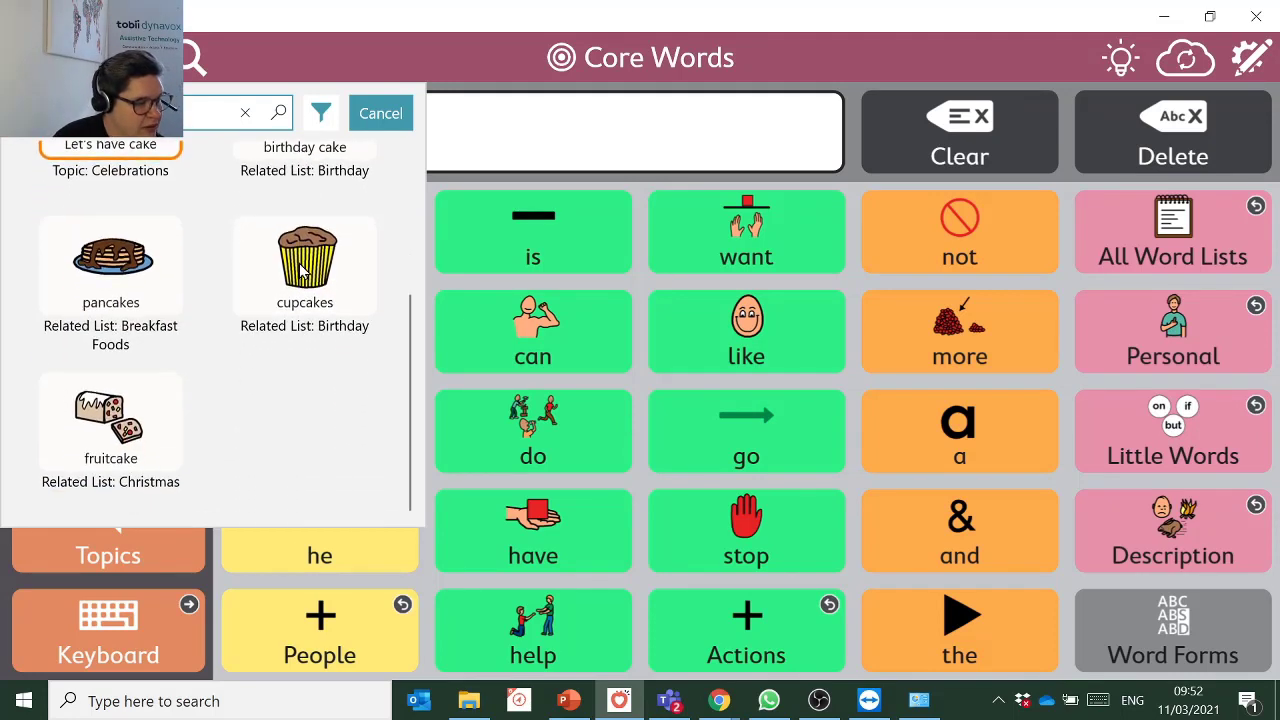
pyautogui.scroll(2, 285, 414)
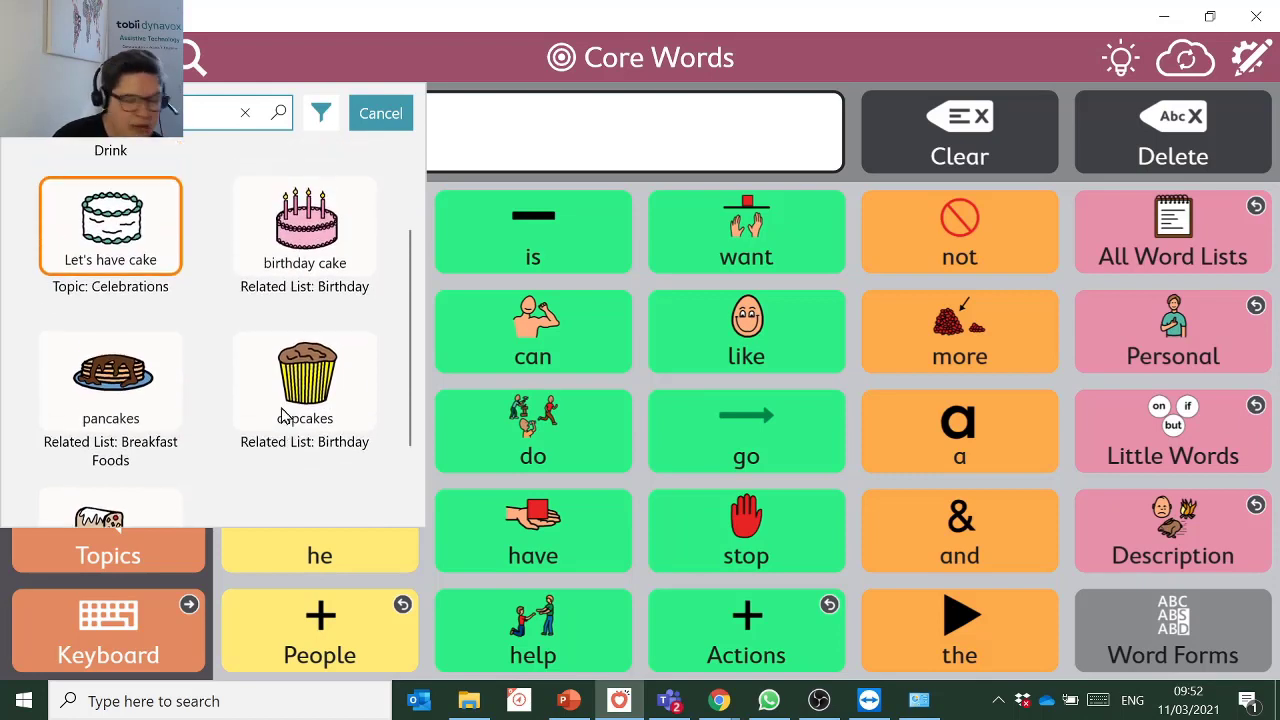
pyautogui.scroll(2, 284, 408)
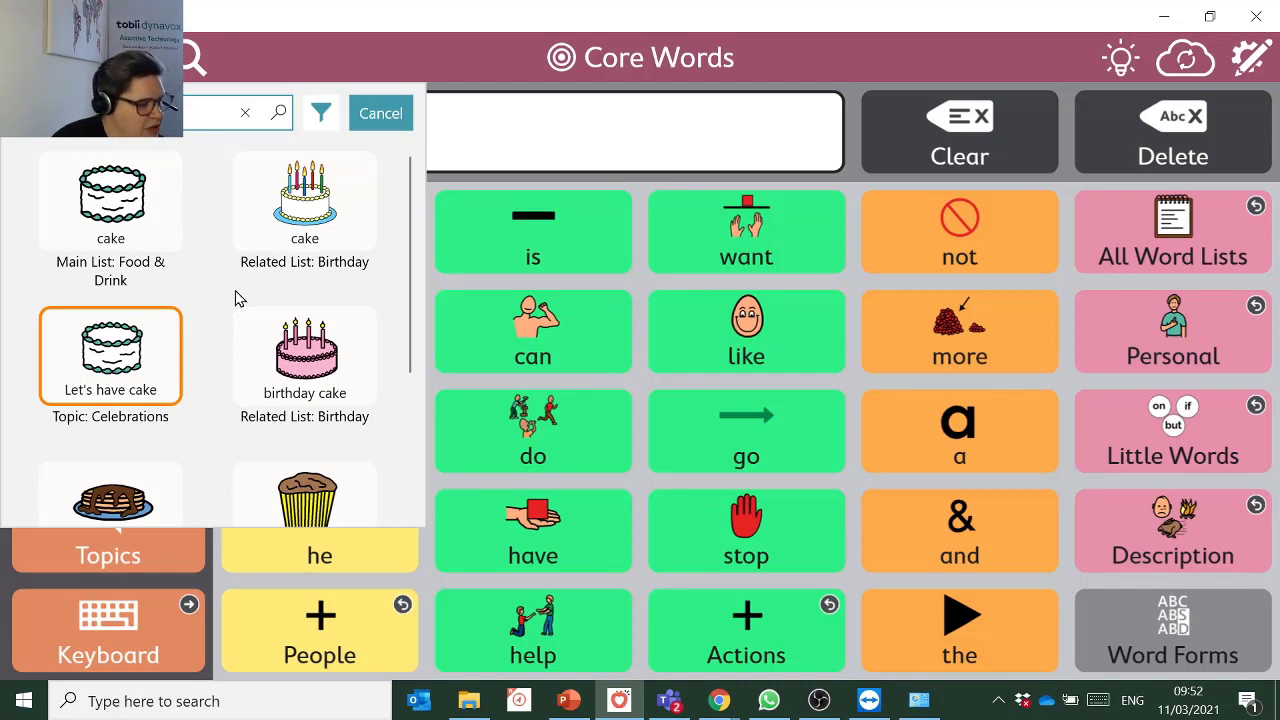
# Follow the guided path via All Word Lists, Special Days and Birthday to add 'birthday cake'.
pyautogui.click(338, 358)
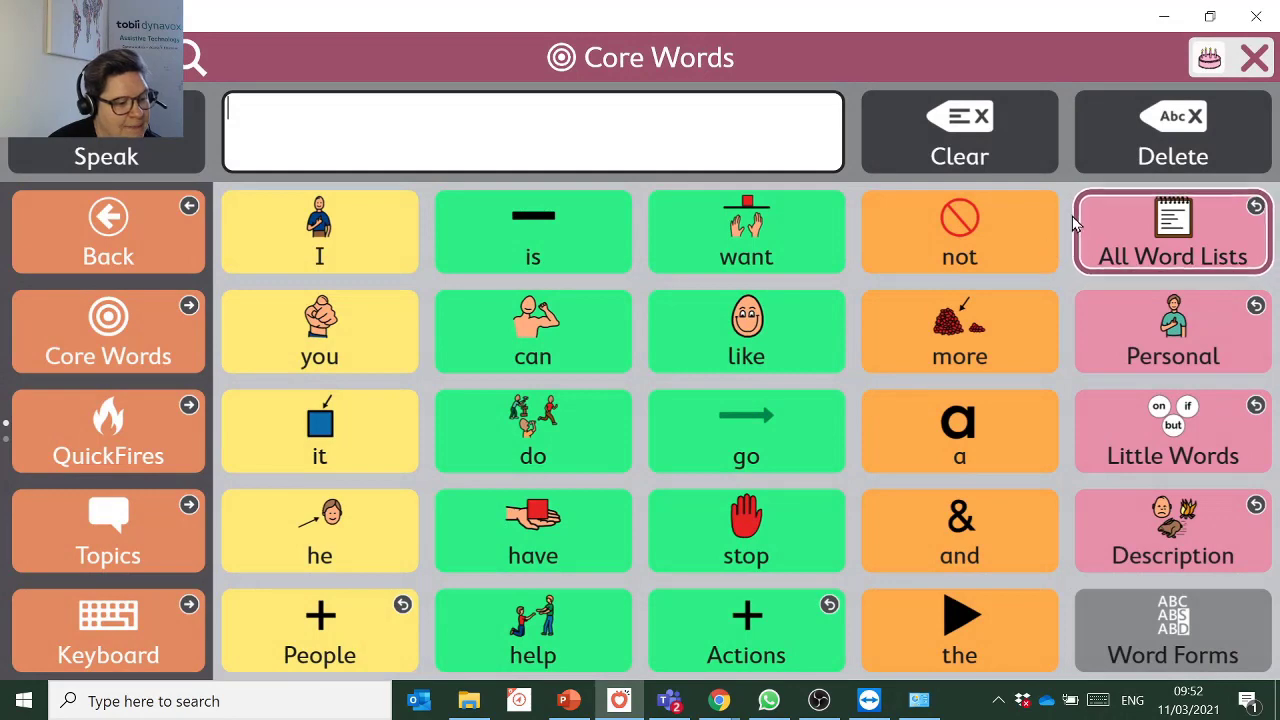
pyautogui.click(1124, 226)
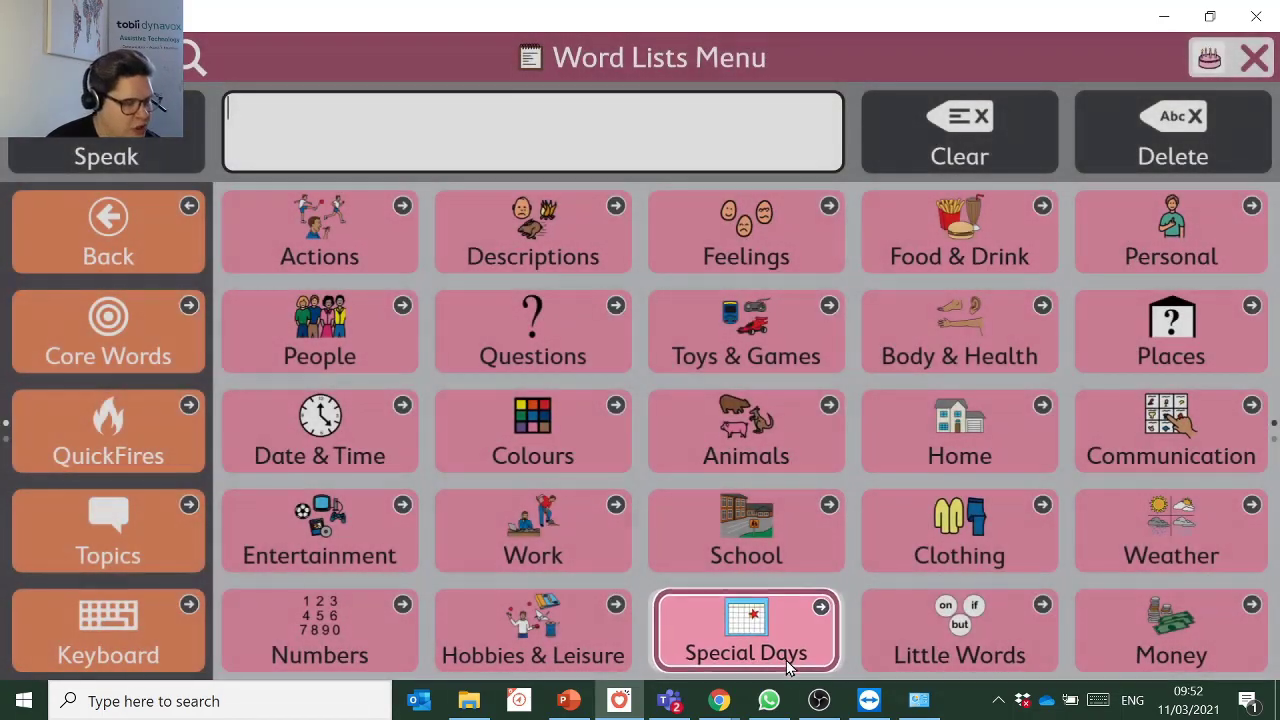
pyautogui.click(786, 660)
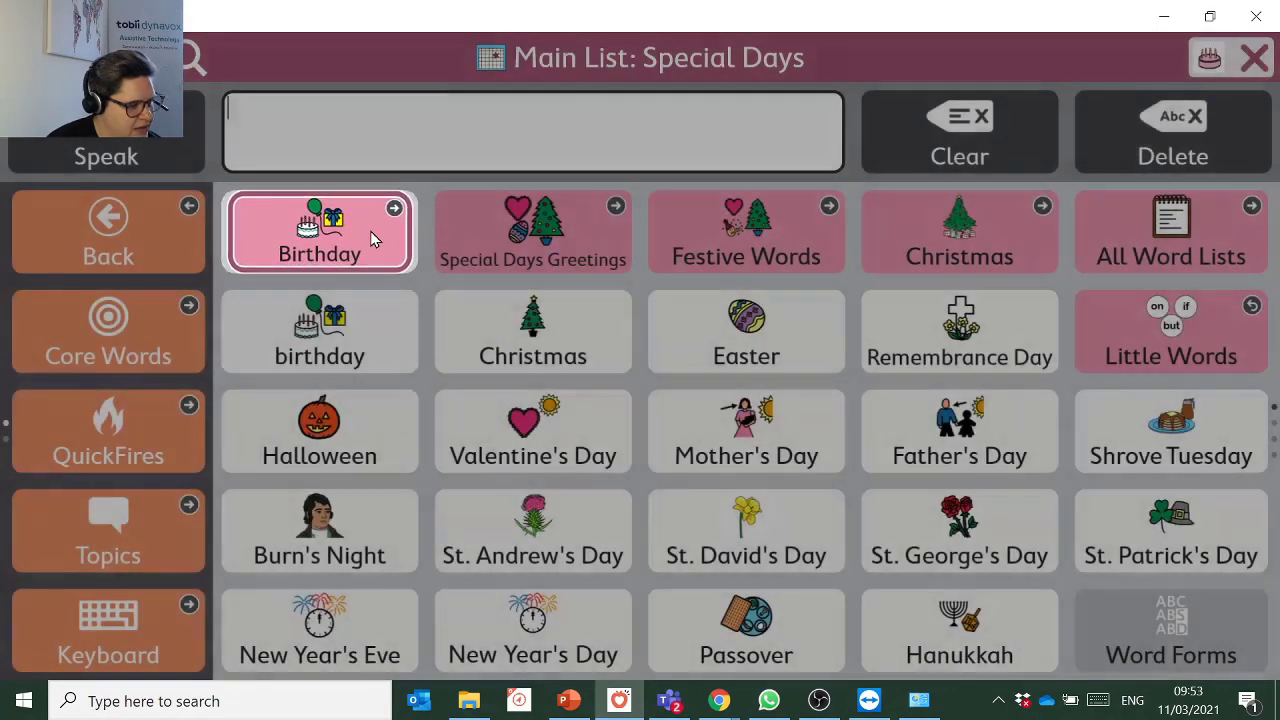
pyautogui.click(372, 234)
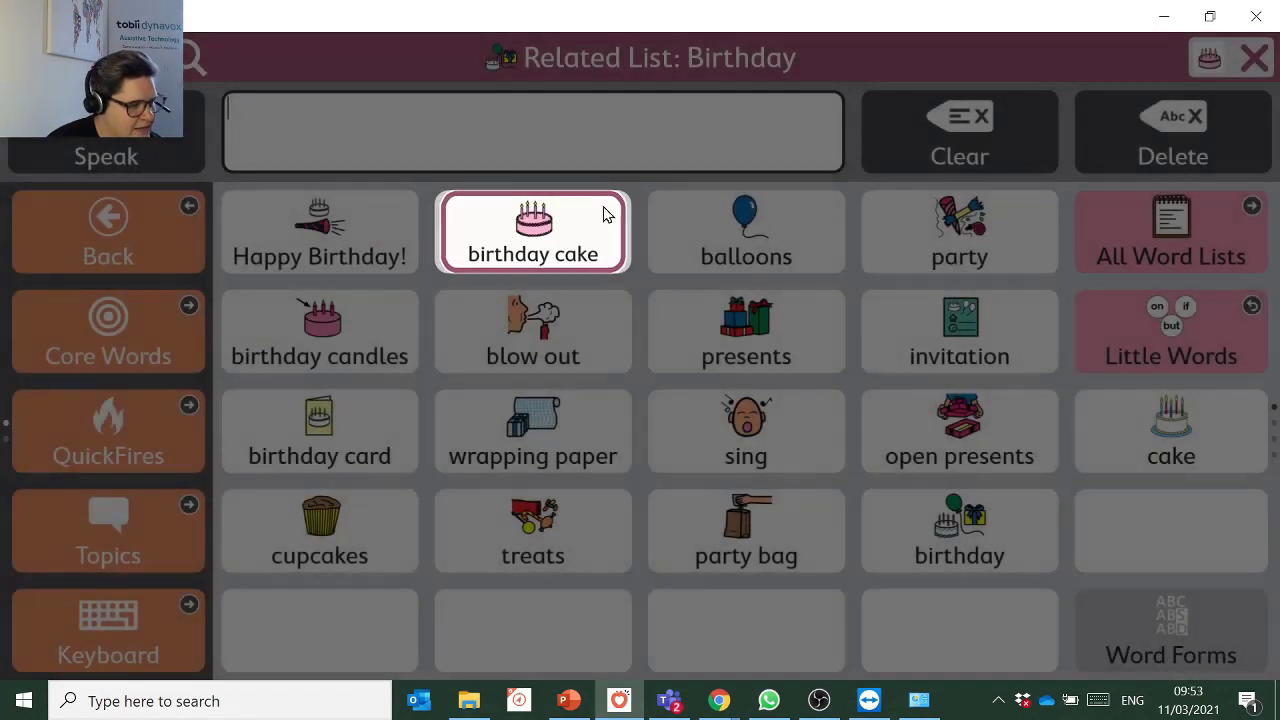
pyautogui.click(605, 213)
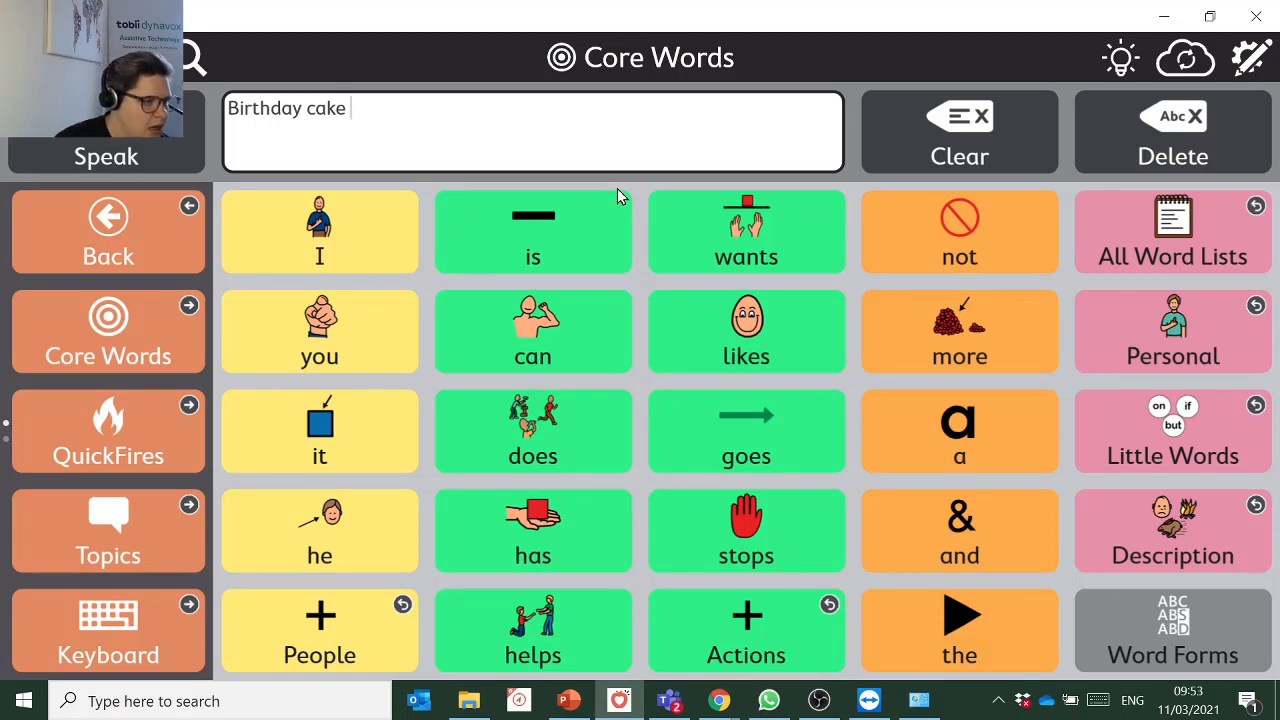
# Show the What's New in Snap 1.15 notes from the lightbulb icon.
pyautogui.click(1124, 58)
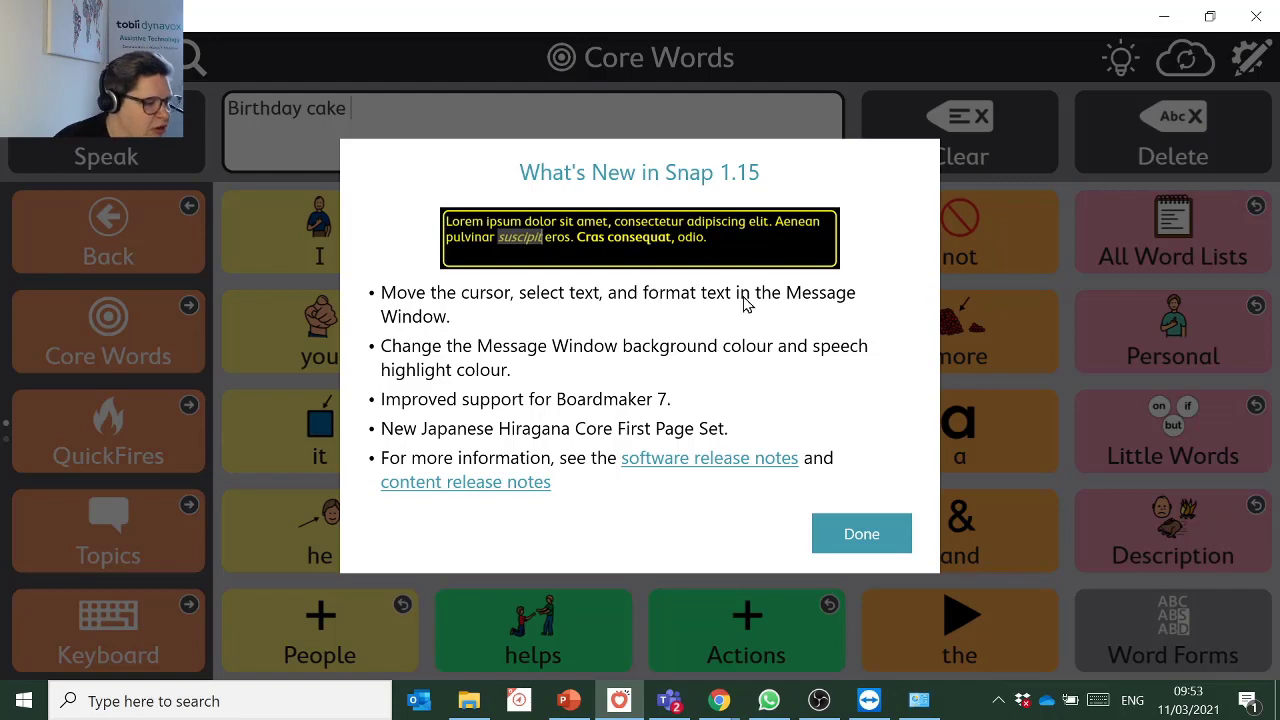
# Dismiss the What's New notes with Done and put the Core Words page into edit mode.
pyautogui.click(858, 535)
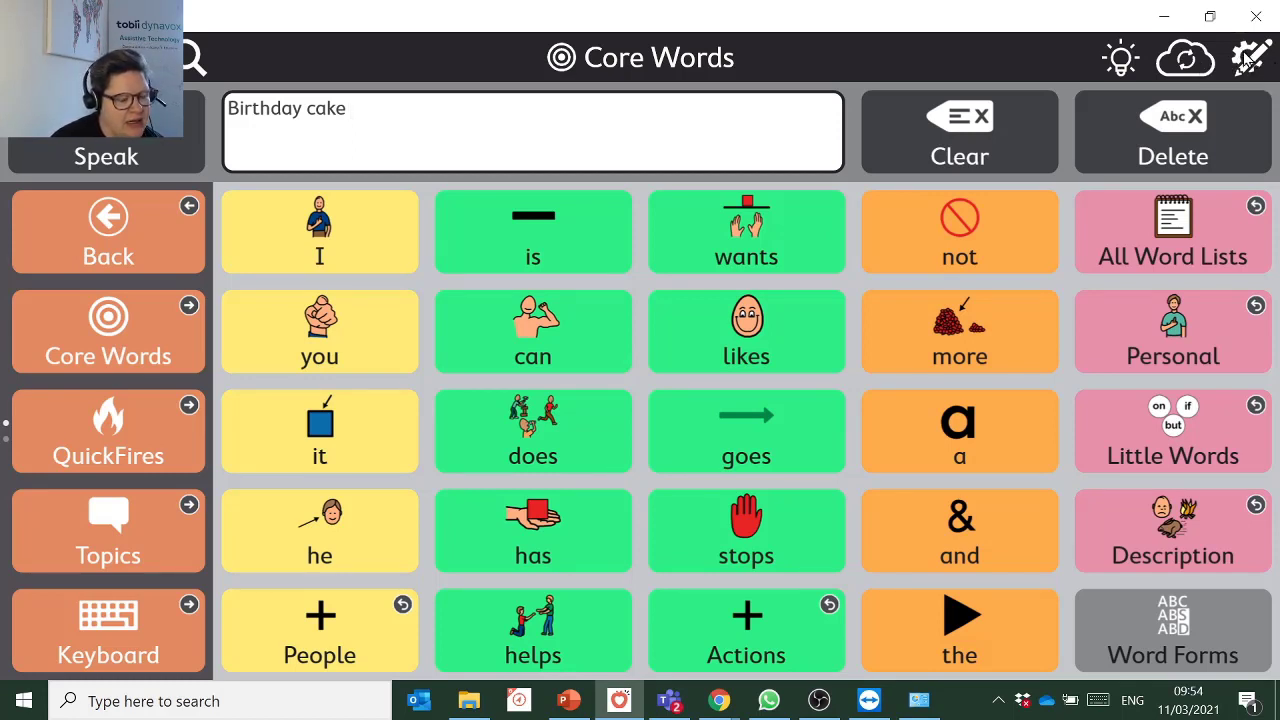
pyautogui.click(1249, 59)
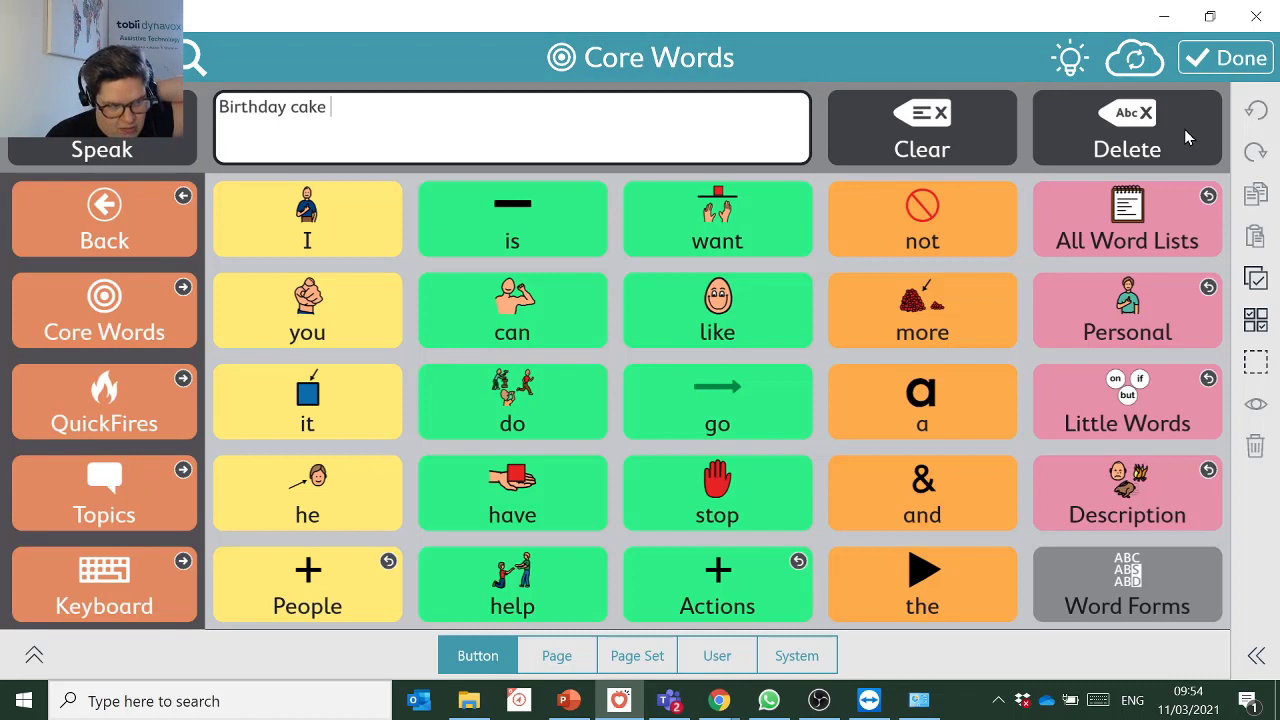
pyautogui.click(1258, 60)
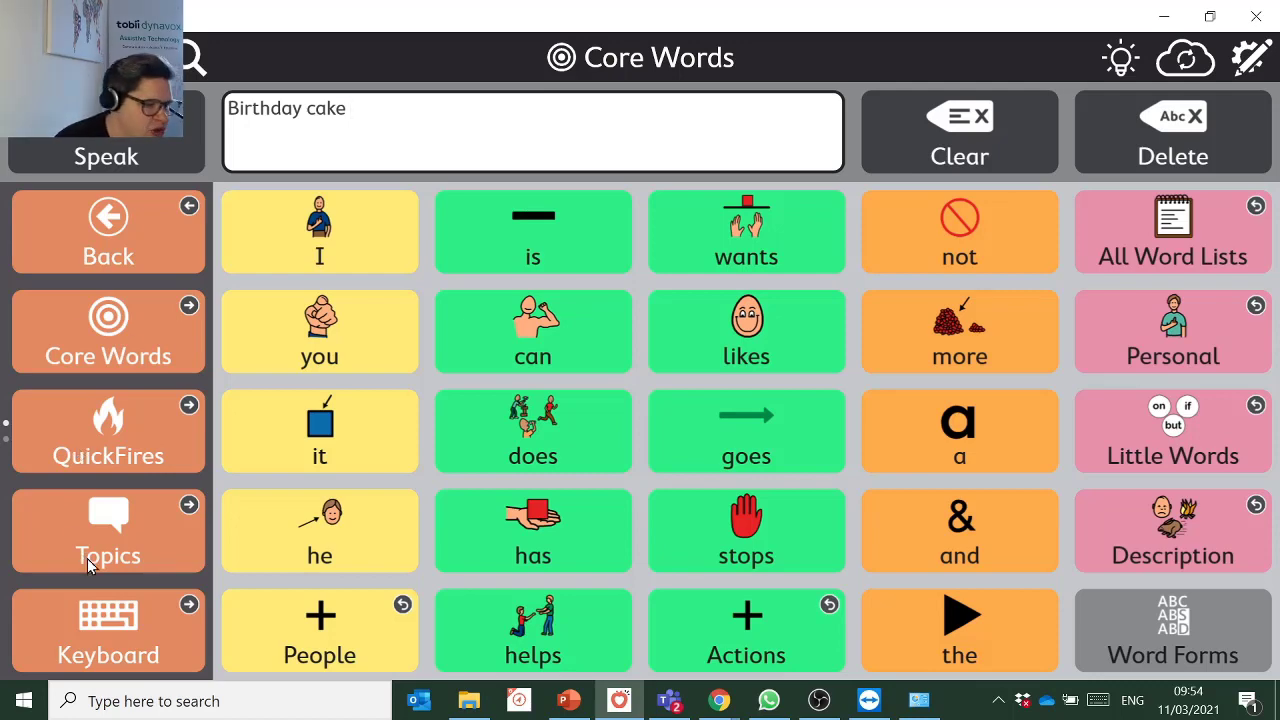
pyautogui.click(122, 532)
pyautogui.click(926, 537)
pyautogui.click(1178, 258)
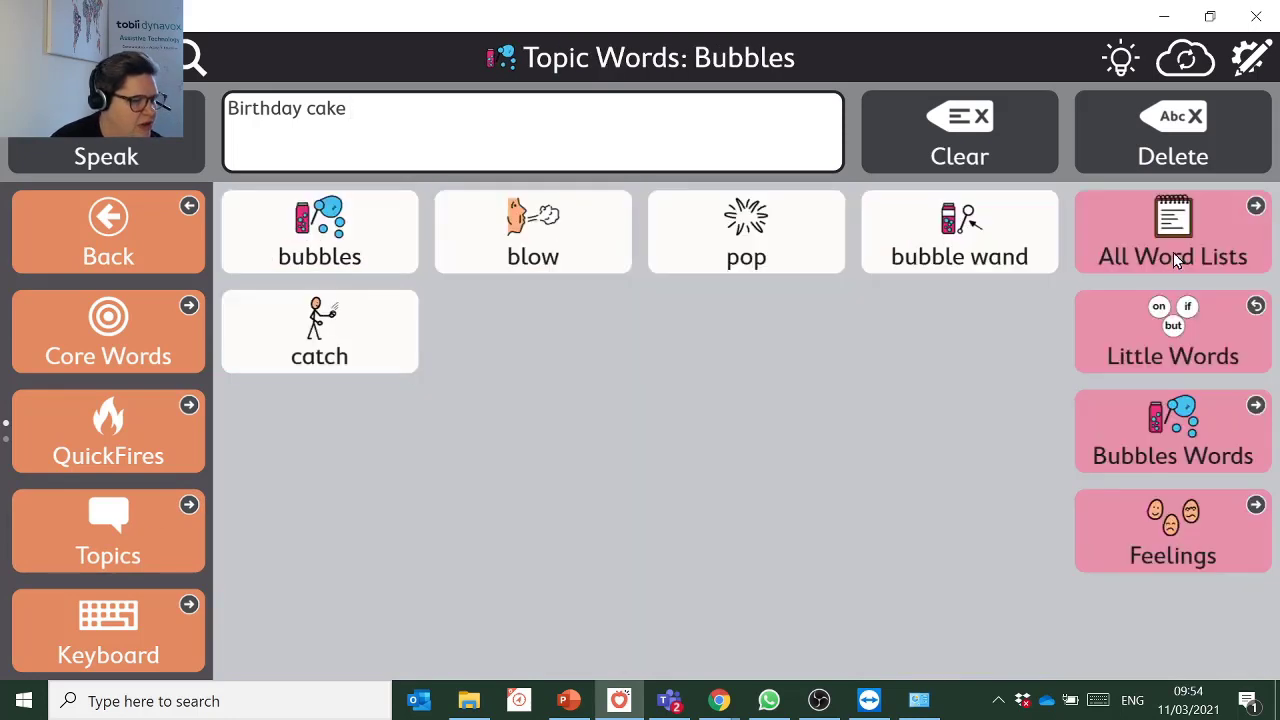
pyautogui.click(1175, 240)
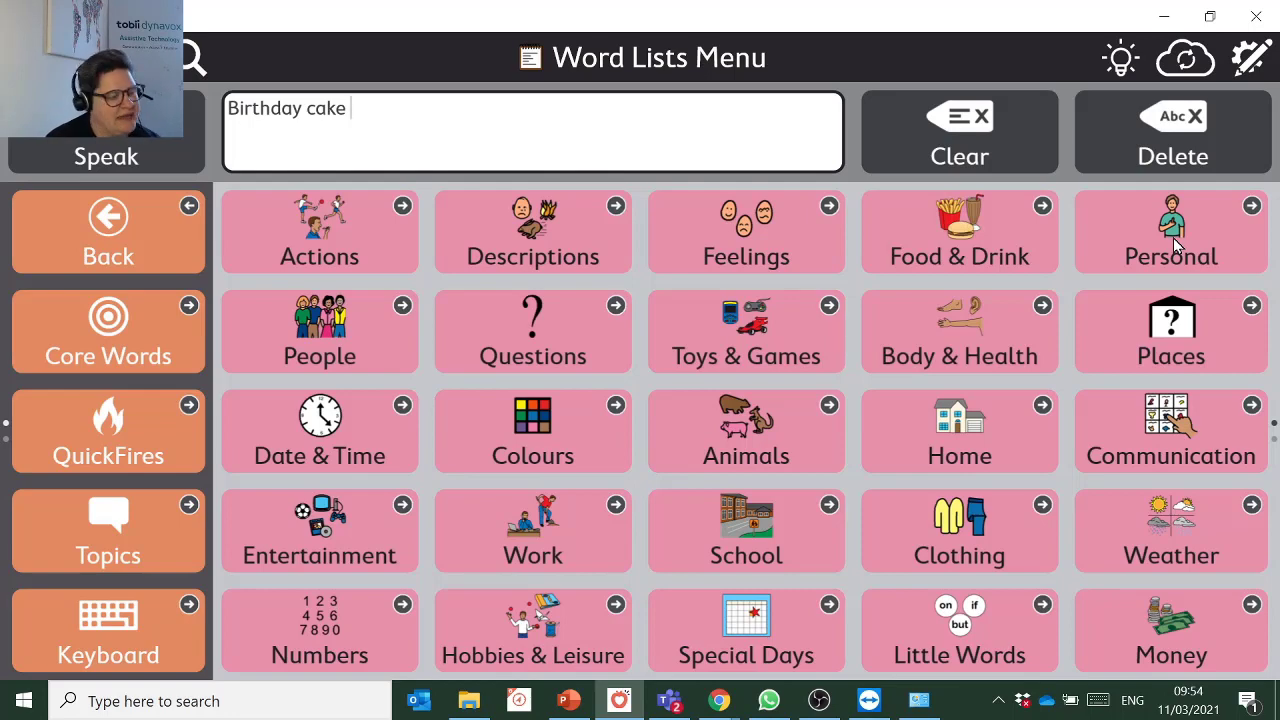
pyautogui.click(150, 223)
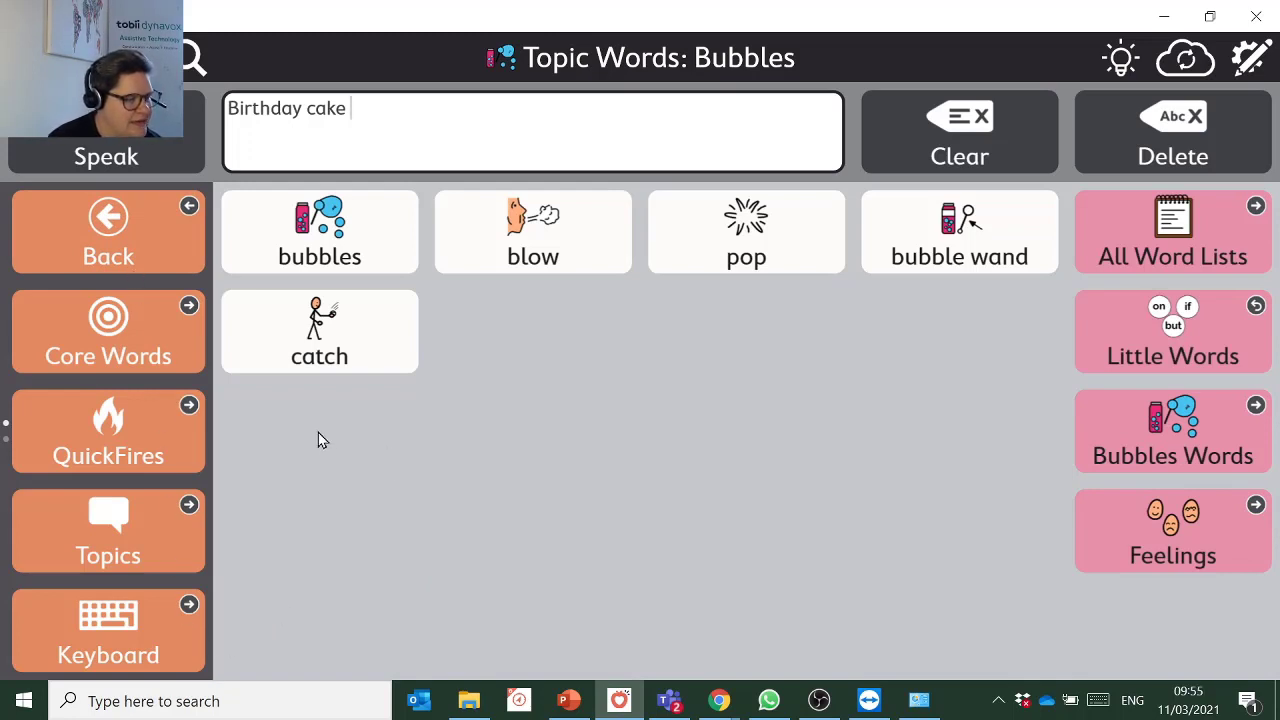
pyautogui.click(124, 339)
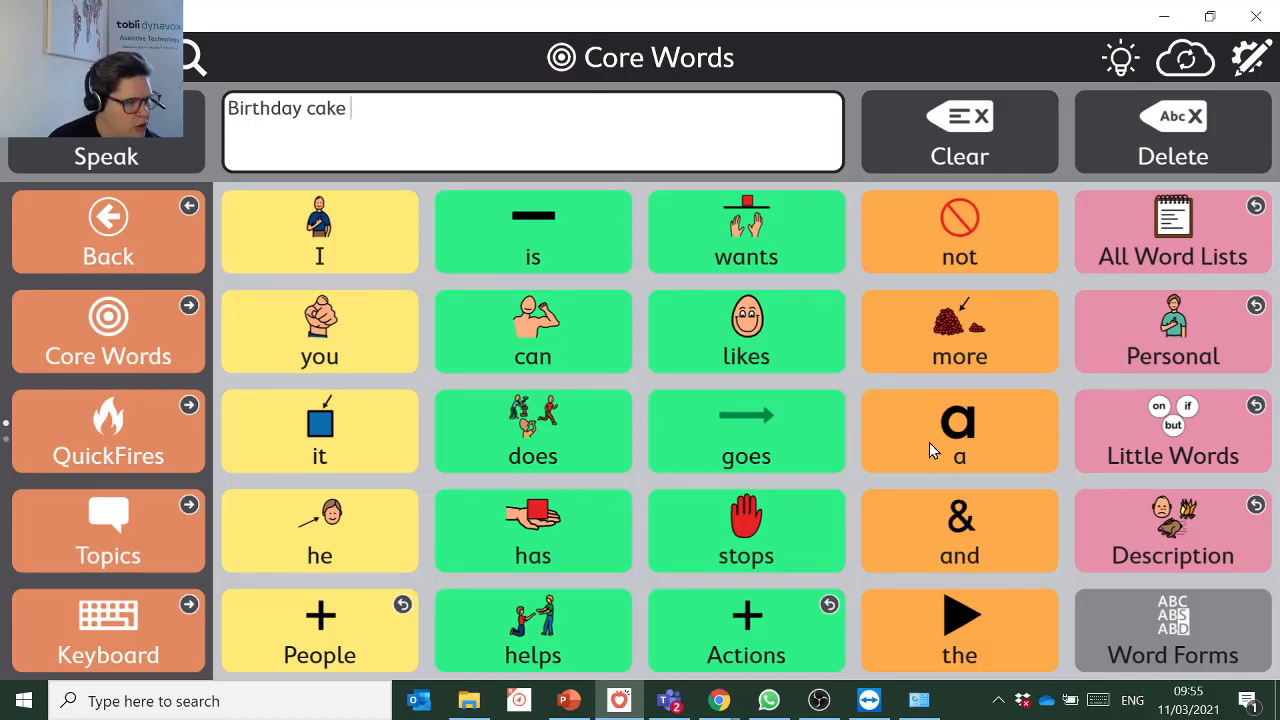
# Demo the words 'more' and 'want more', clearing the message window between tries.
pyautogui.click(970, 125)
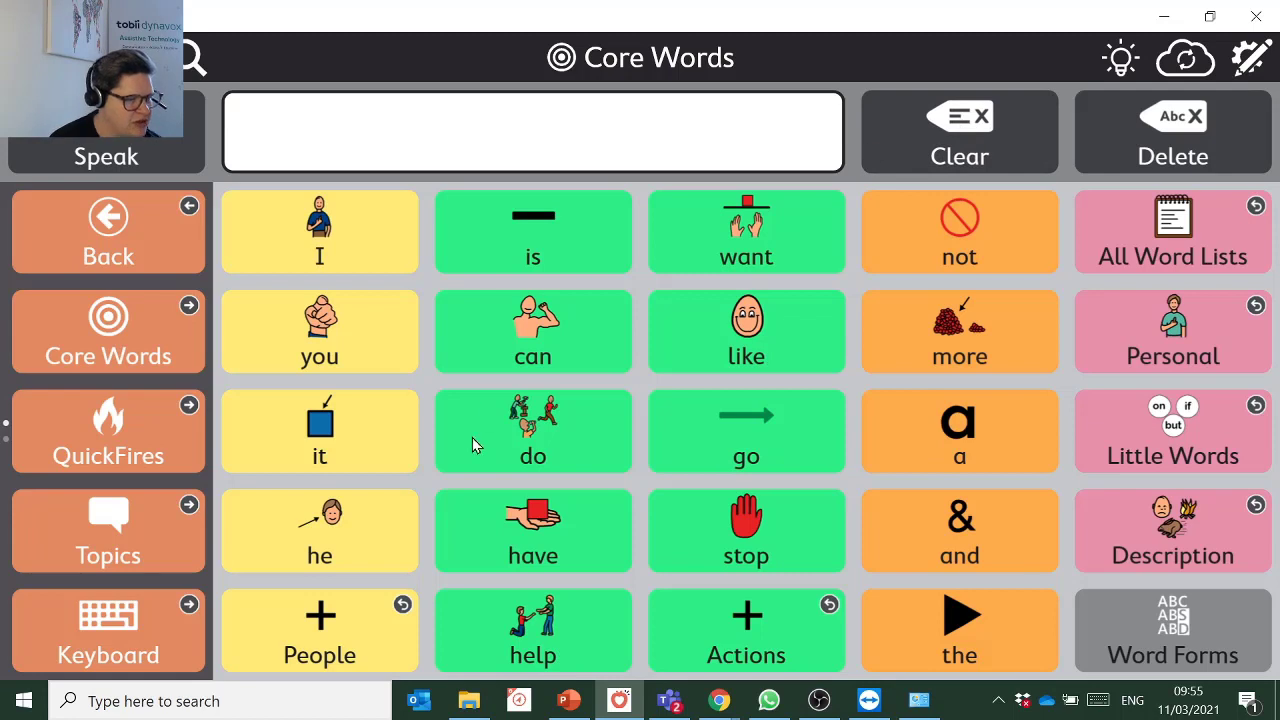
pyautogui.click(921, 323)
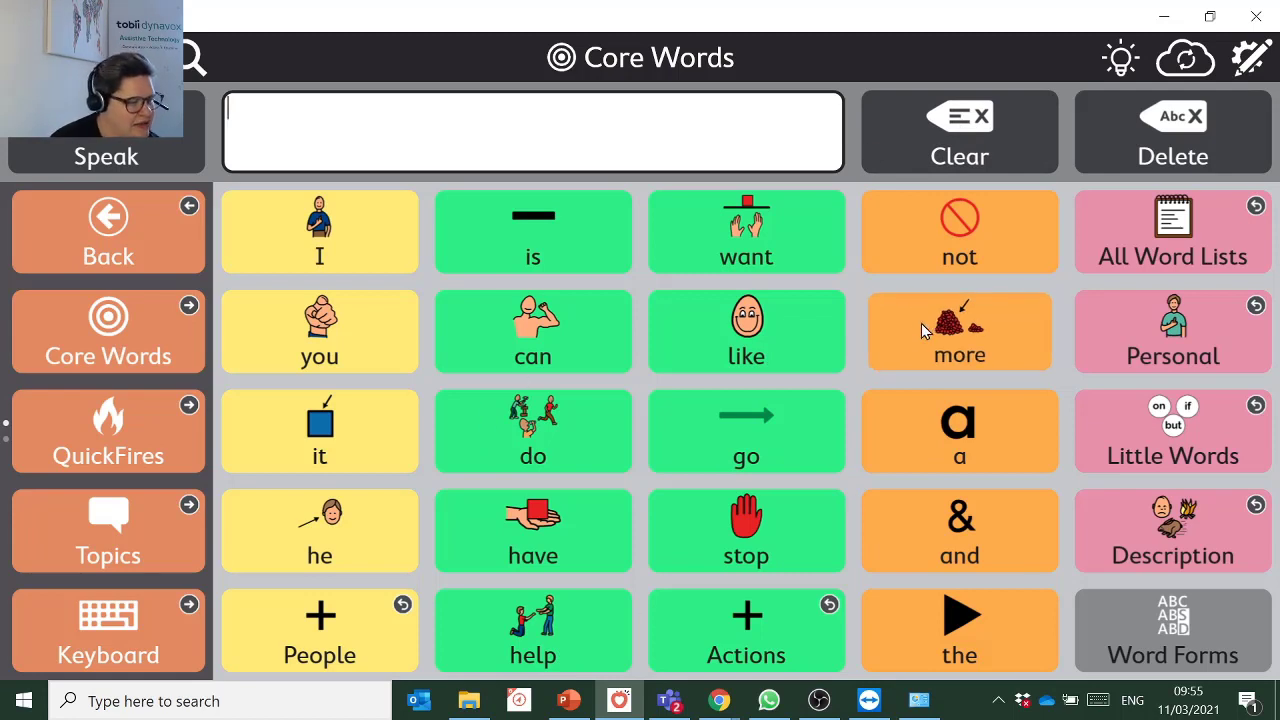
pyautogui.click(992, 133)
pyautogui.click(797, 257)
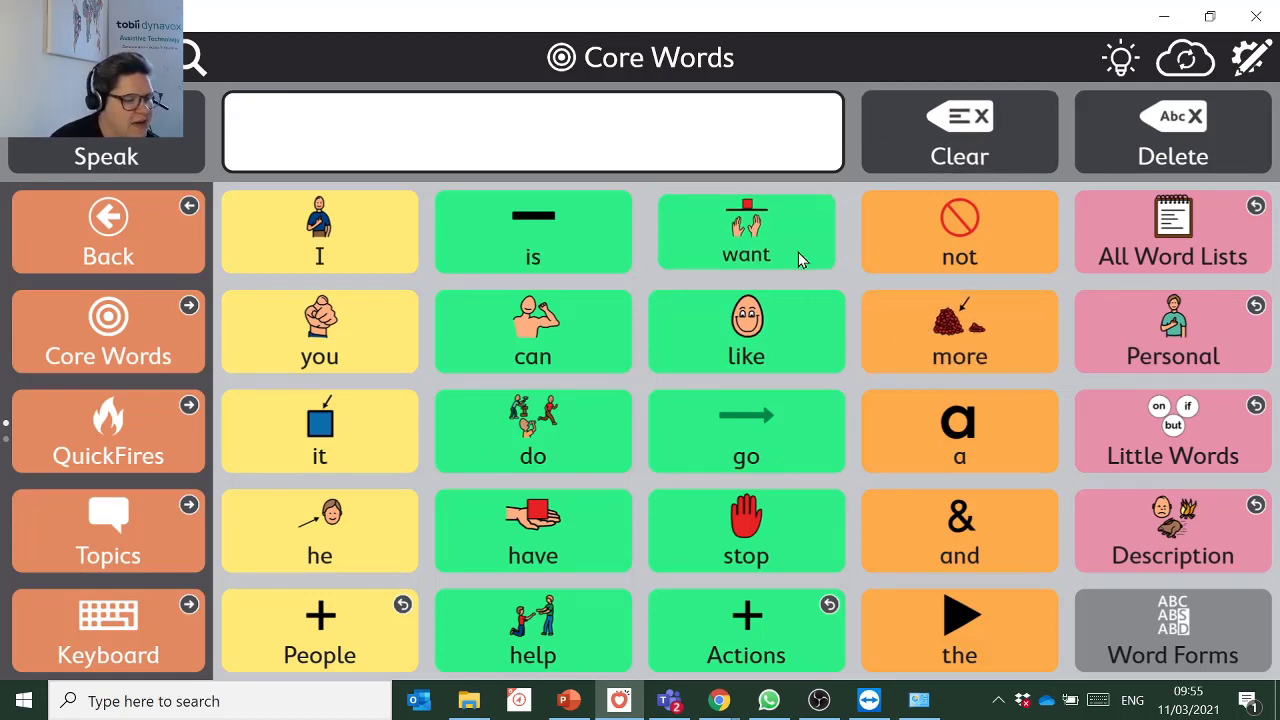
pyautogui.click(955, 323)
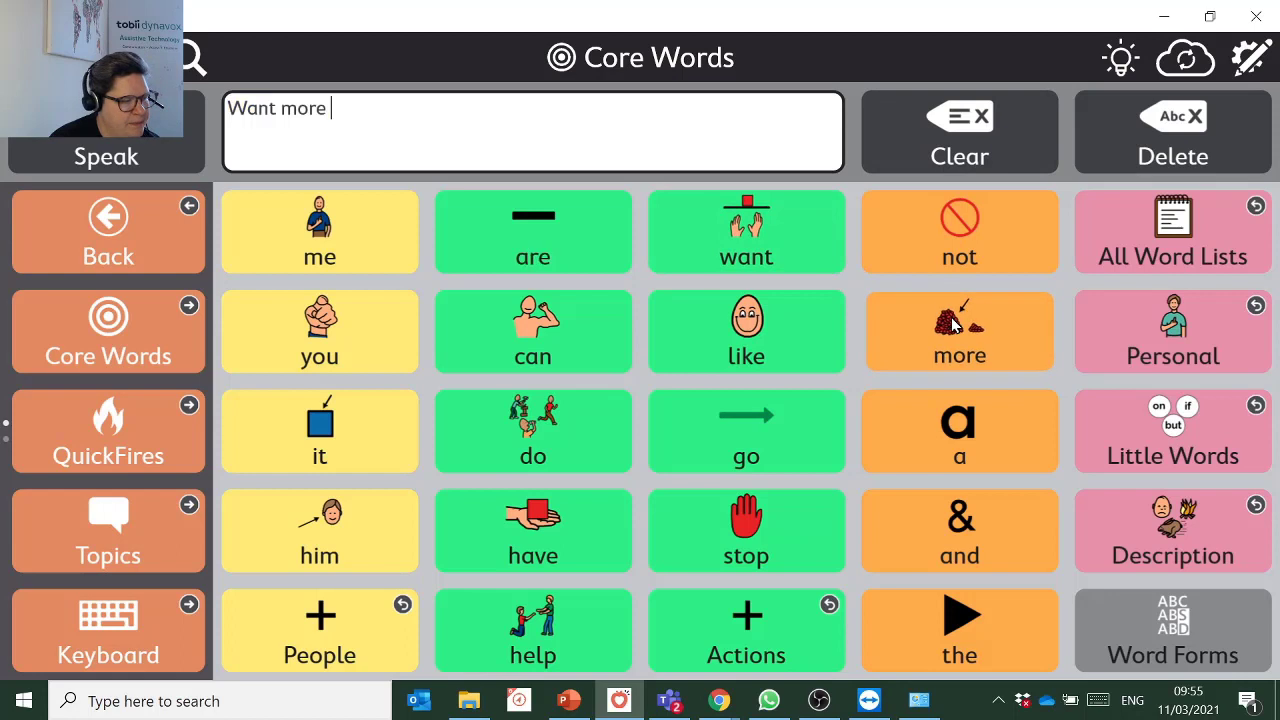
pyautogui.click(966, 138)
# Build the message 'I want more' and bring up the Word Lists Menu.
pyautogui.click(352, 254)
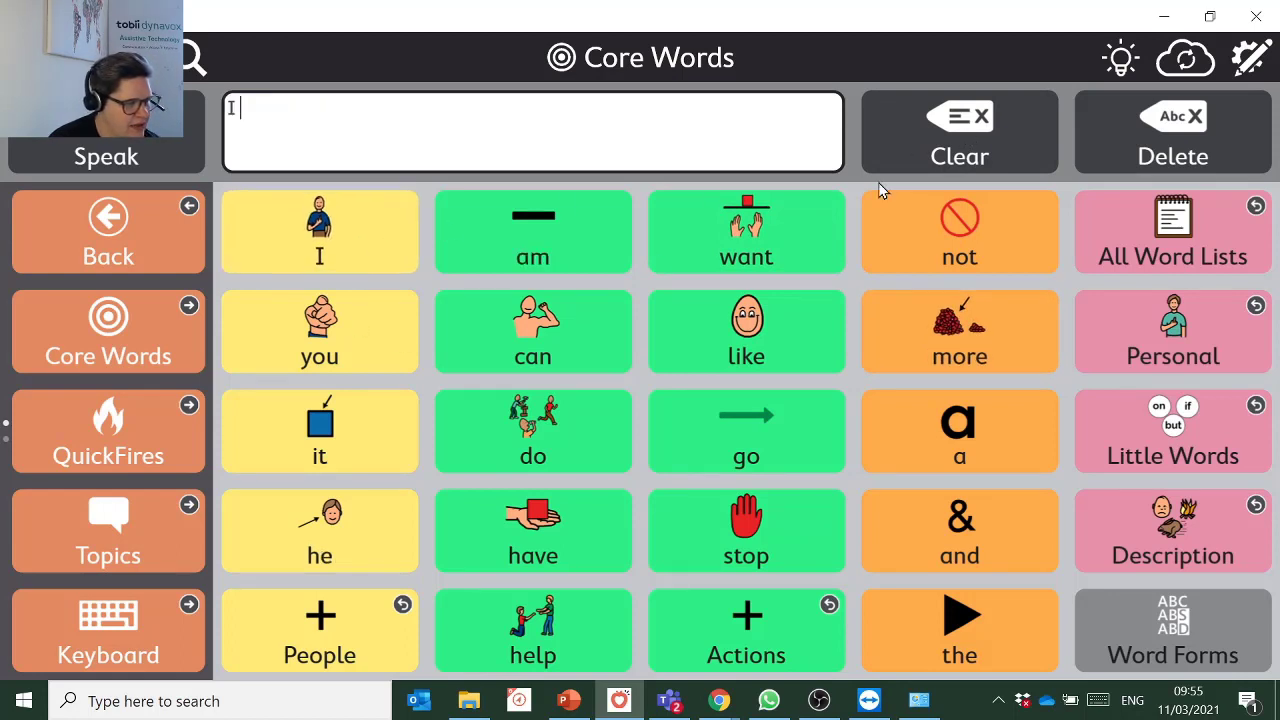
pyautogui.click(818, 227)
pyautogui.click(948, 325)
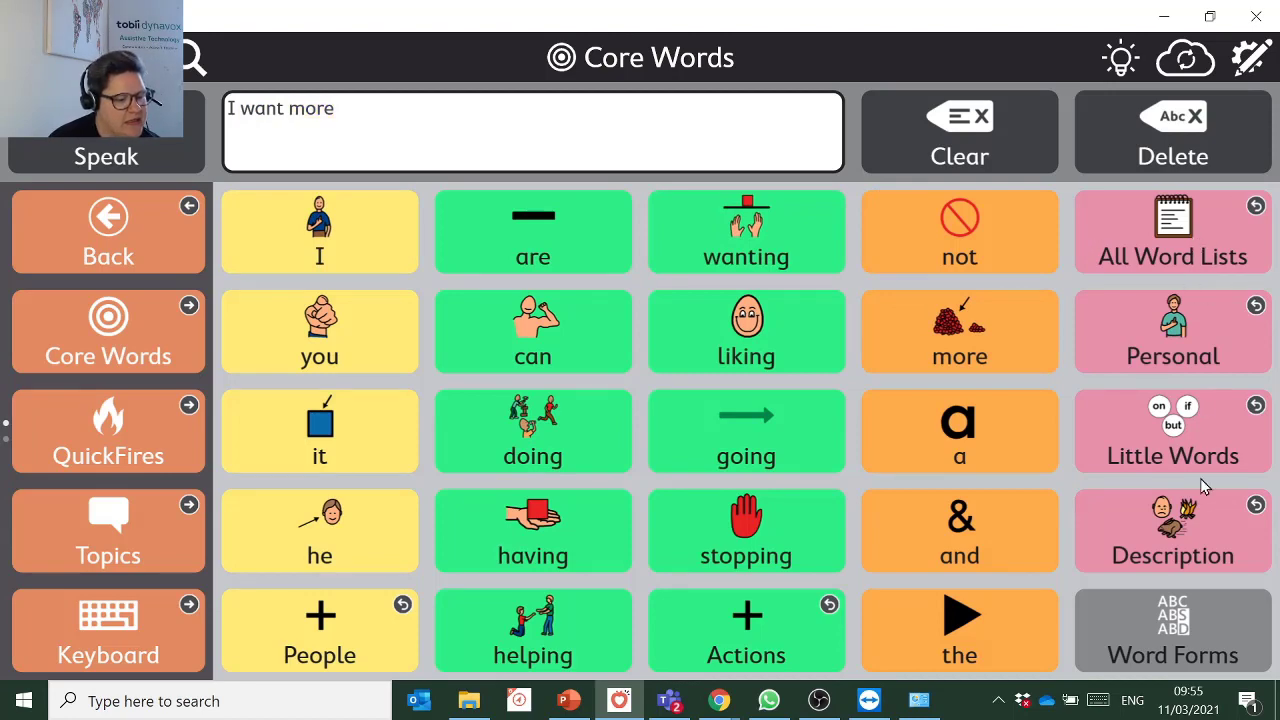
pyautogui.click(1207, 259)
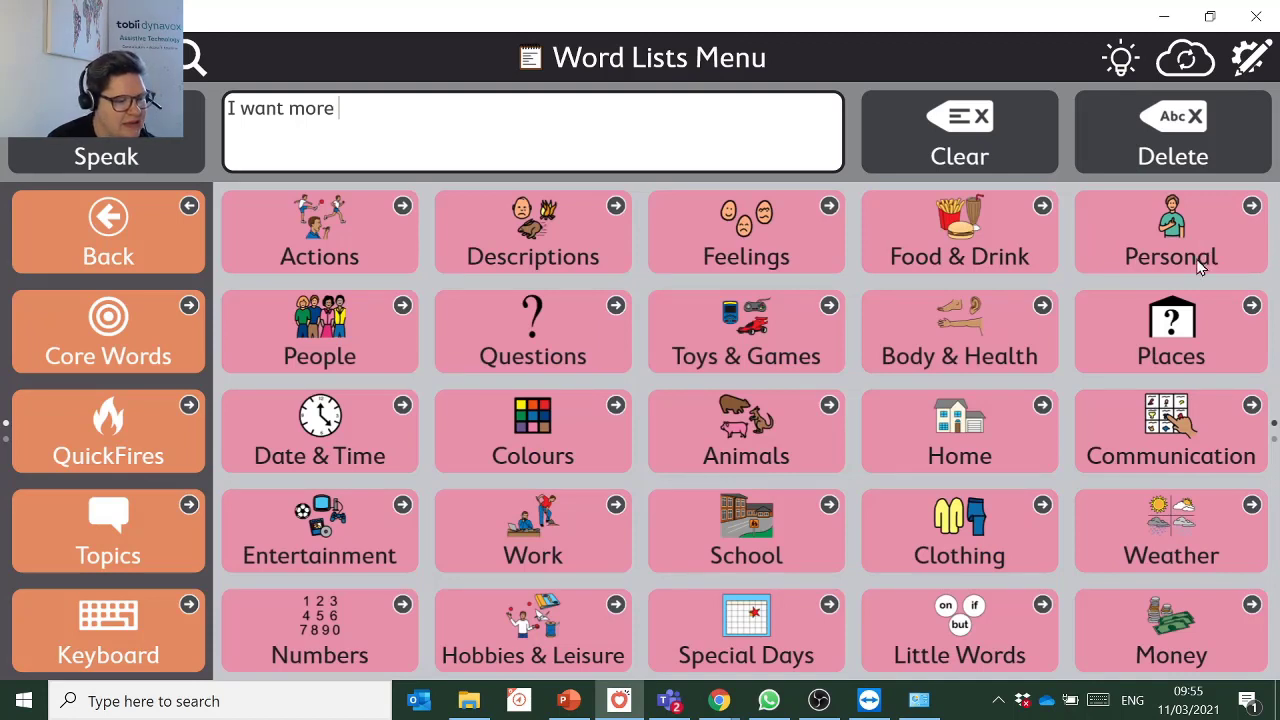
# Add Cheerios from Food & Drink > Breakfast Foods and speak the message aloud.
pyautogui.click(964, 257)
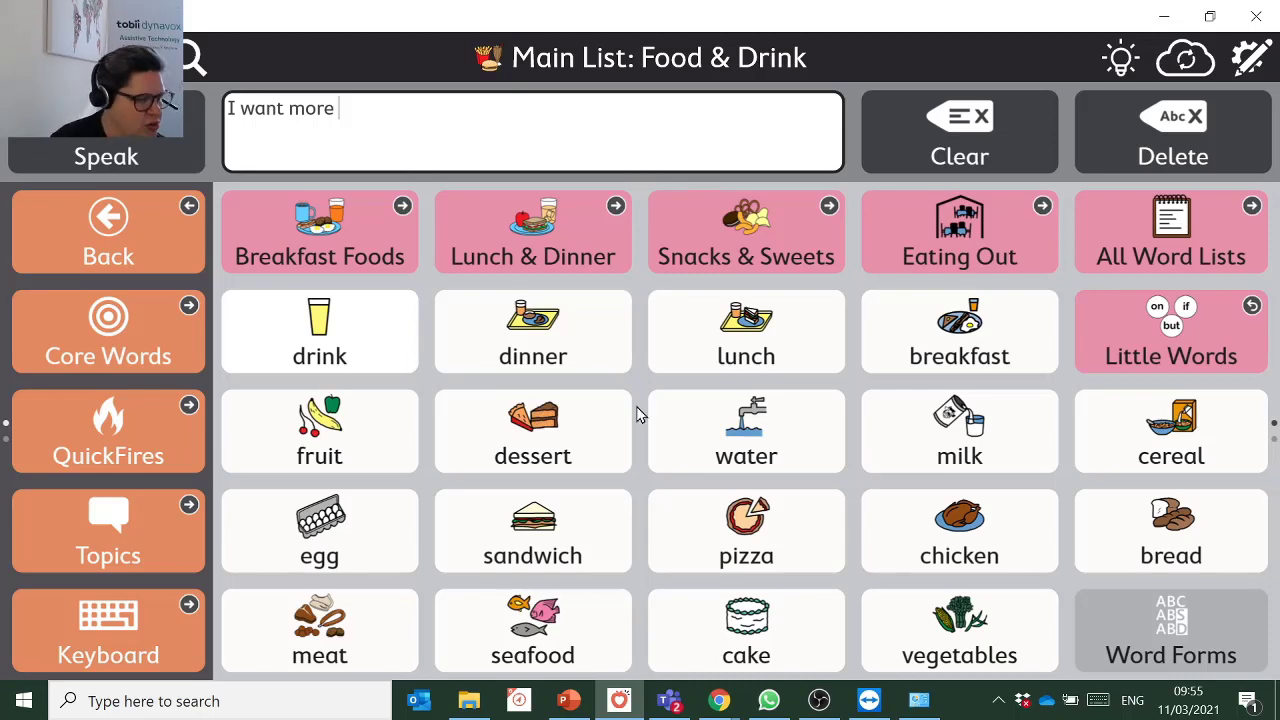
pyautogui.click(353, 247)
pyautogui.click(718, 316)
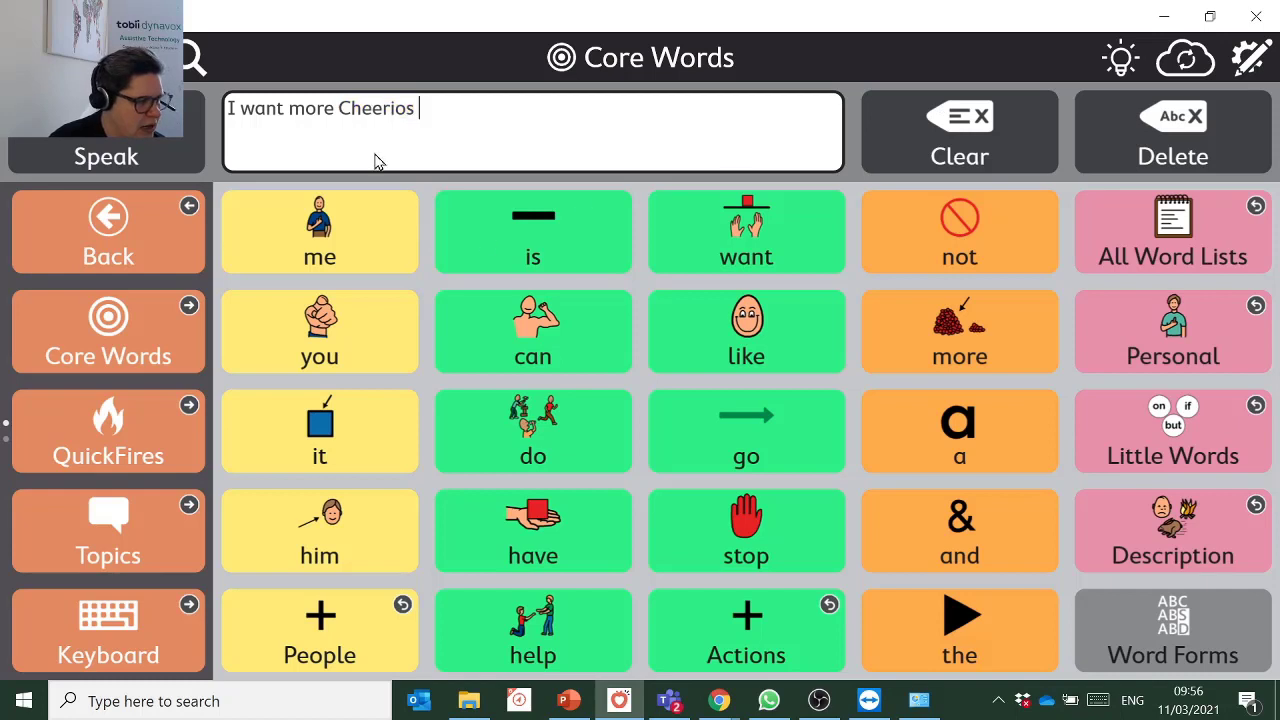
pyautogui.click(559, 116)
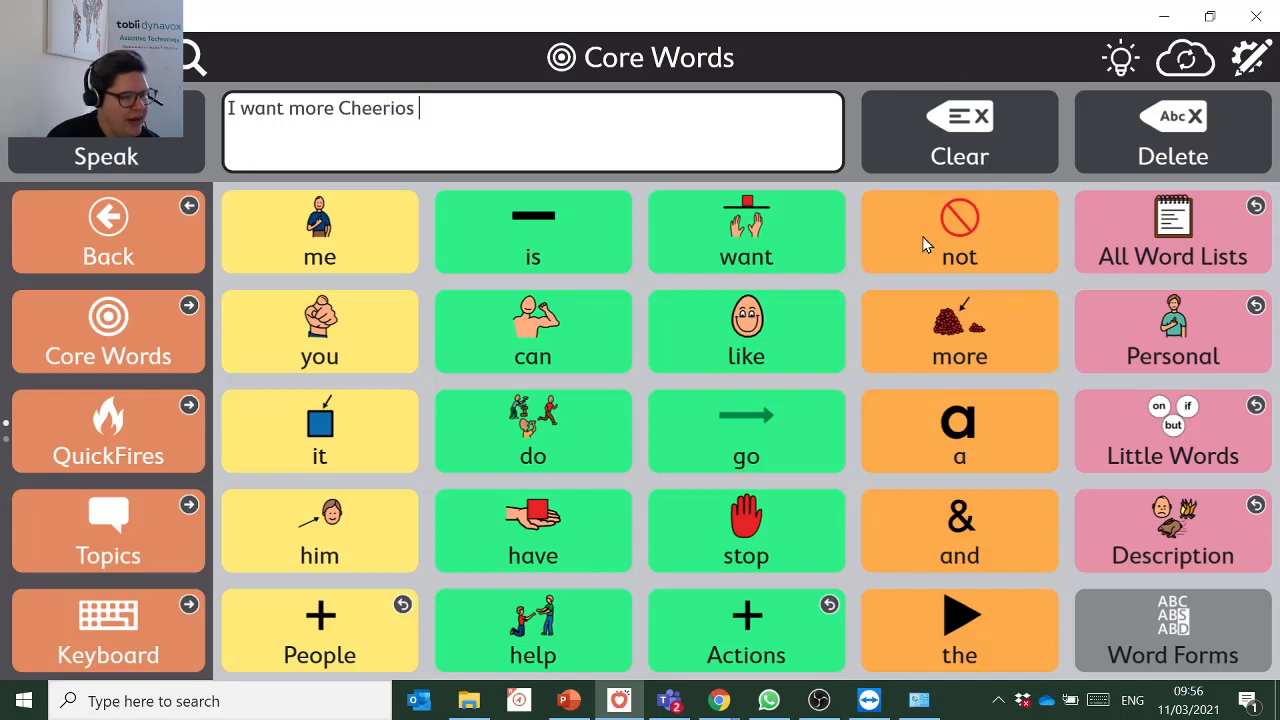
# Replace the last word with toast from Breakfast Foods, then clear the message.
pyautogui.click(1185, 128)
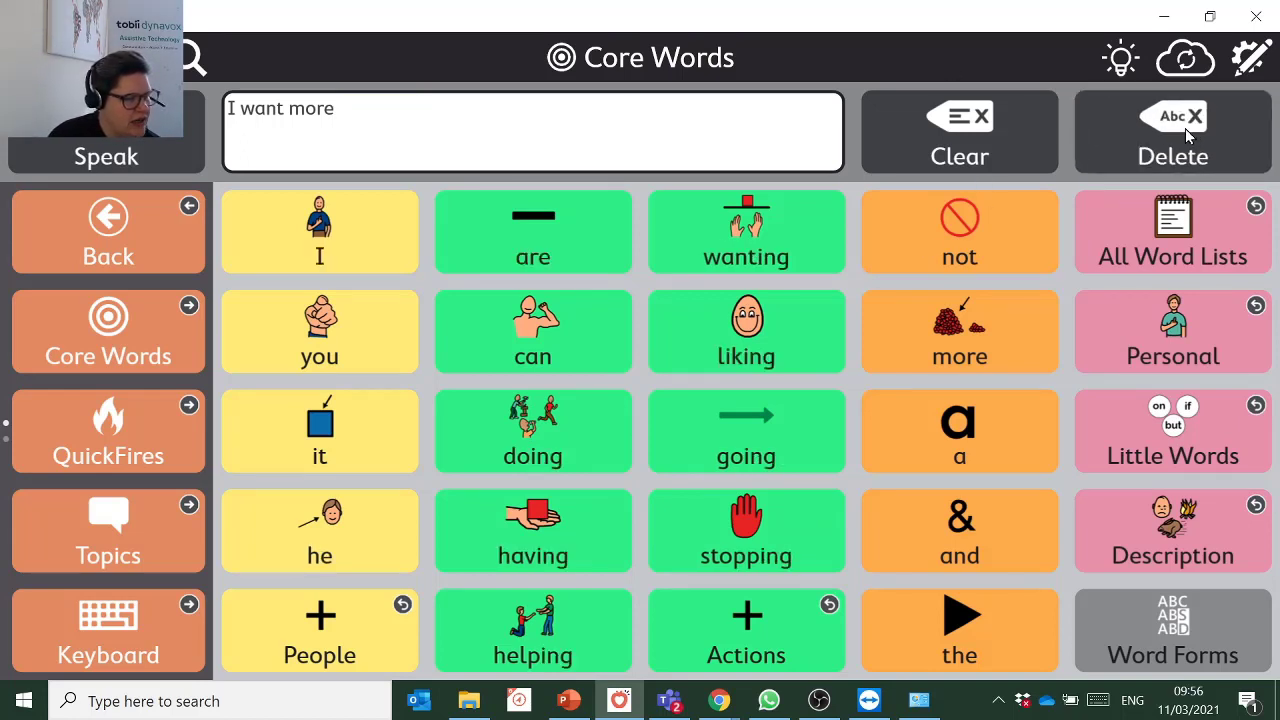
pyautogui.click(1185, 236)
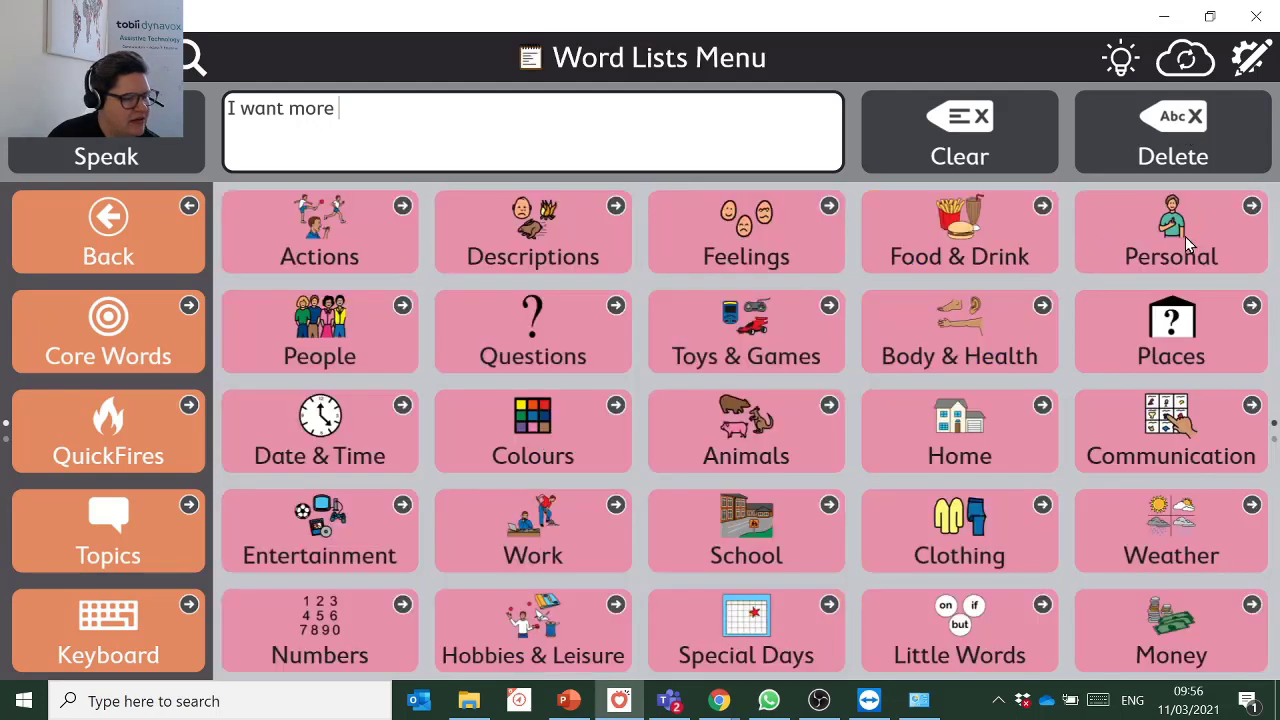
pyautogui.click(987, 226)
pyautogui.click(392, 258)
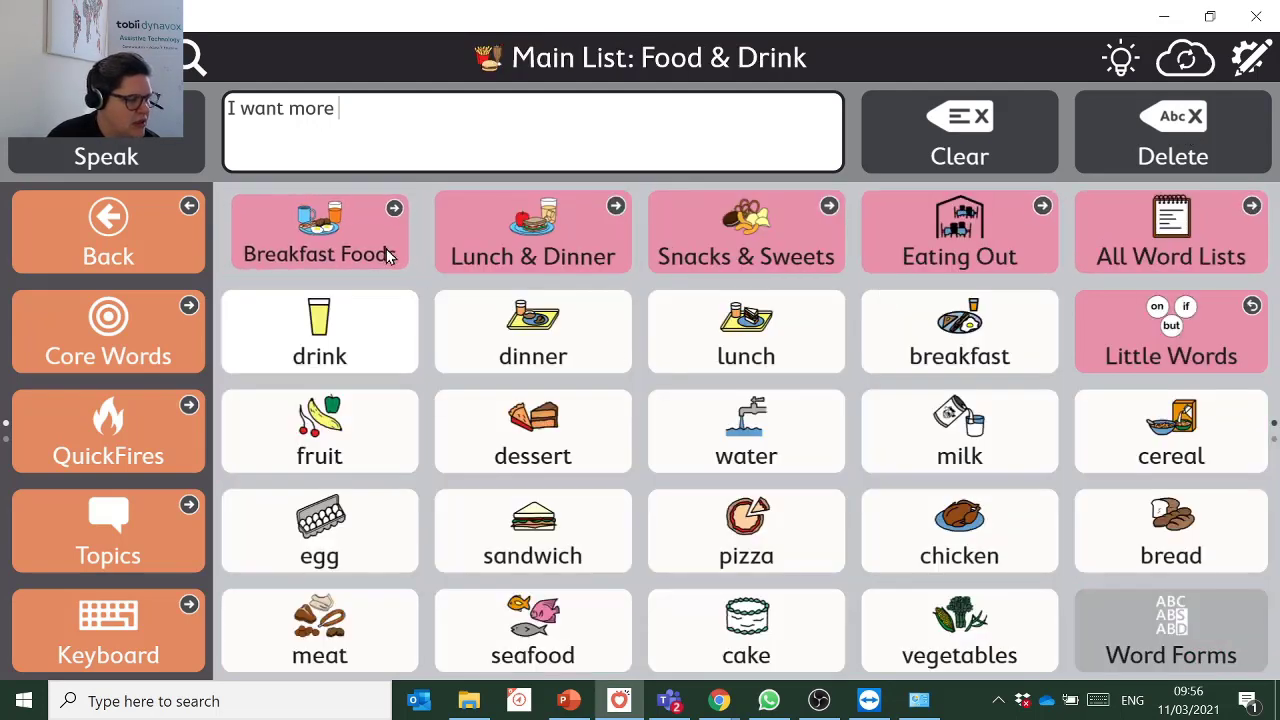
pyautogui.click(503, 332)
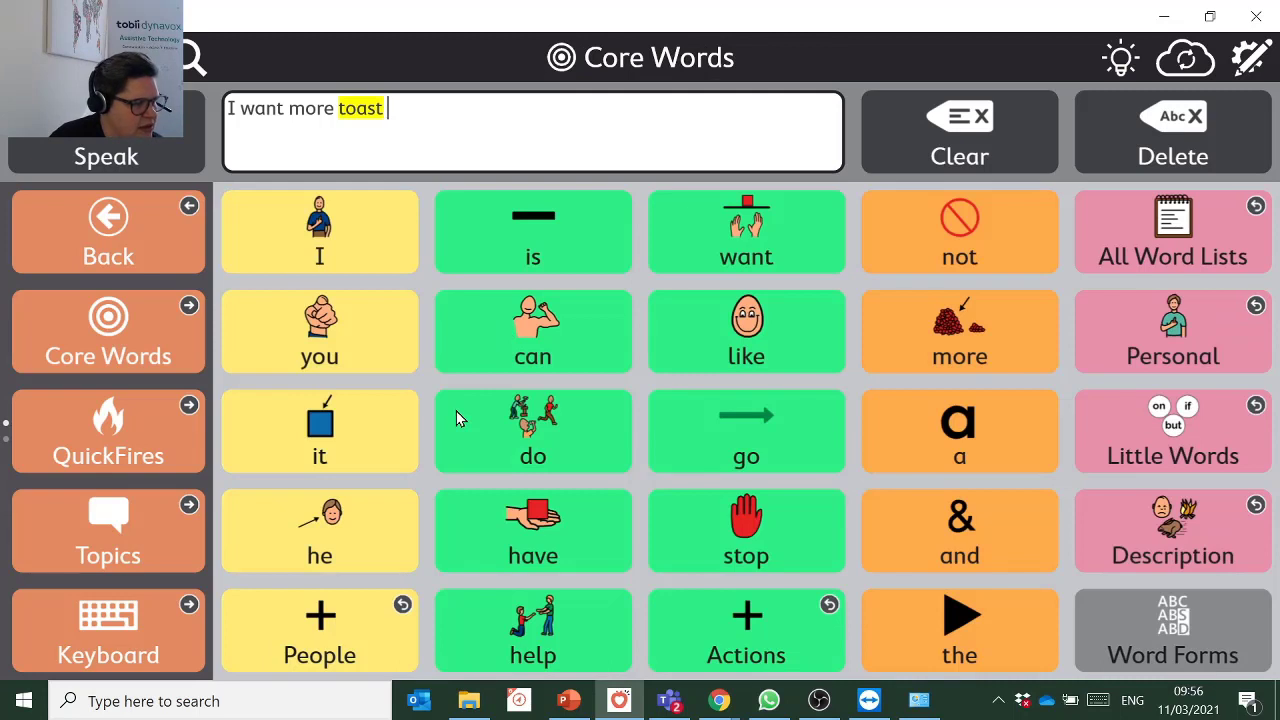
pyautogui.click(1008, 144)
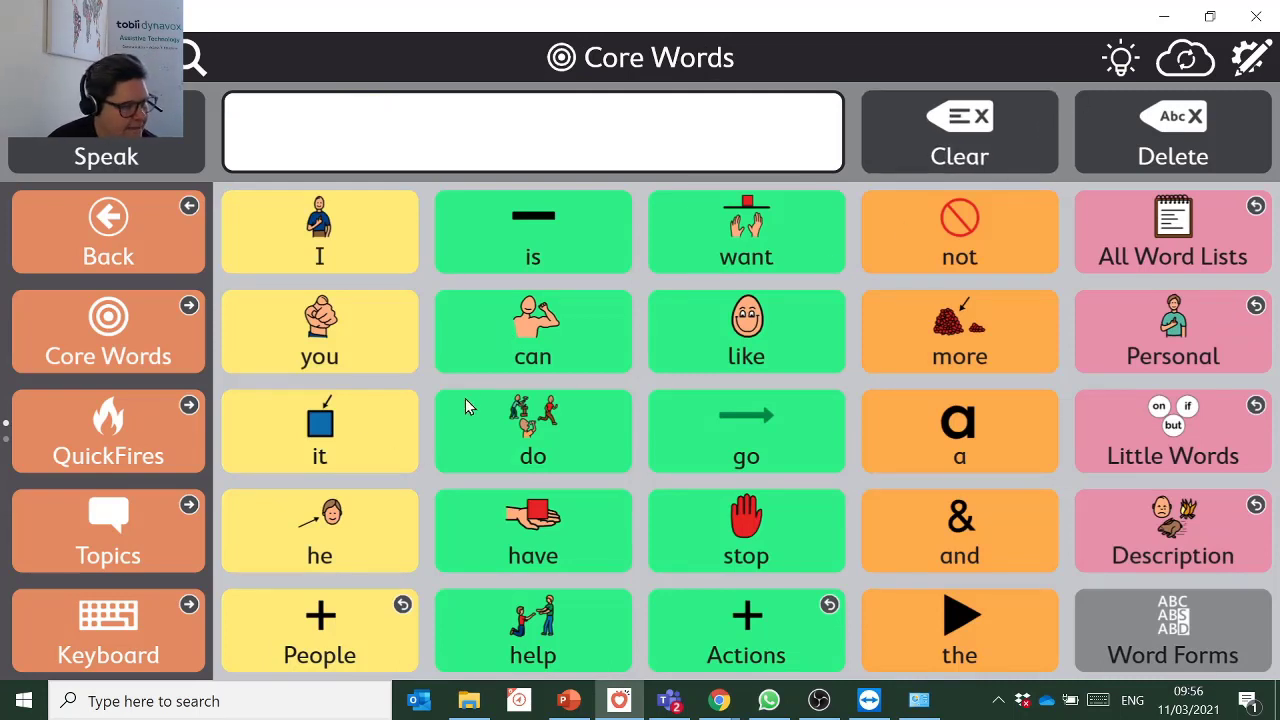
# Speak the QuickFires responses Look, No and Yes.
pyautogui.click(176, 424)
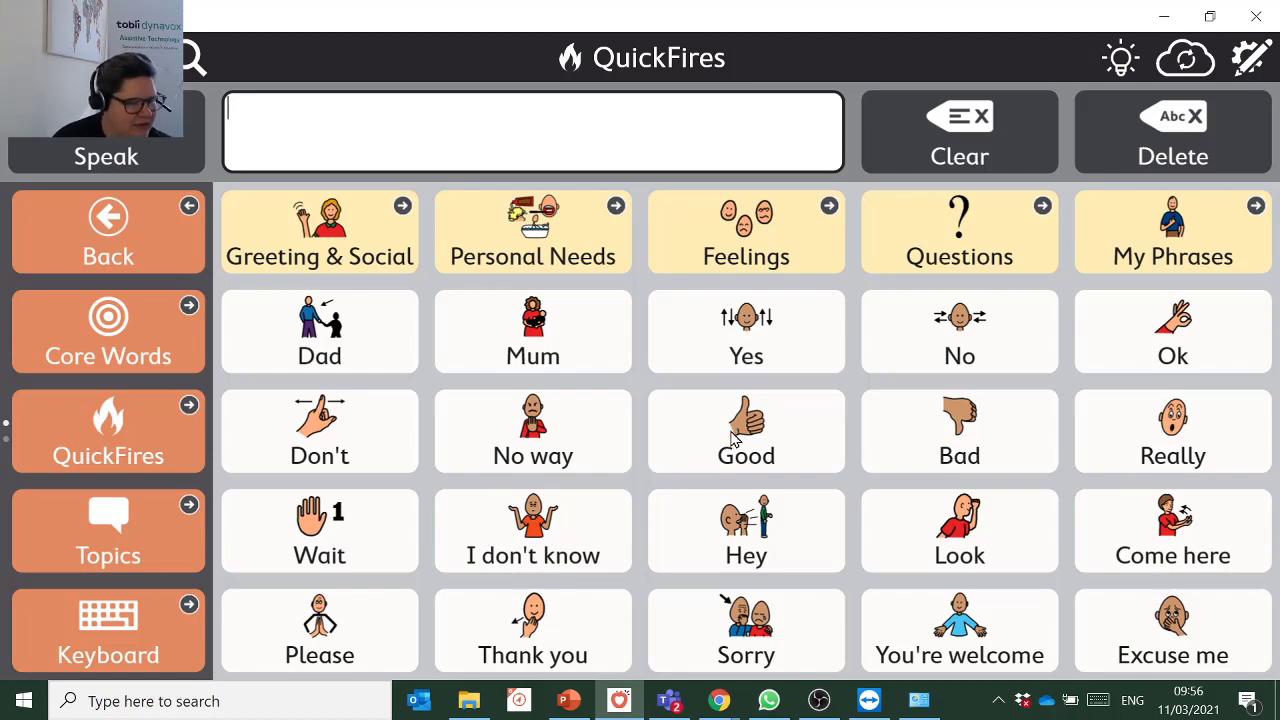
pyautogui.click(939, 557)
pyautogui.click(929, 360)
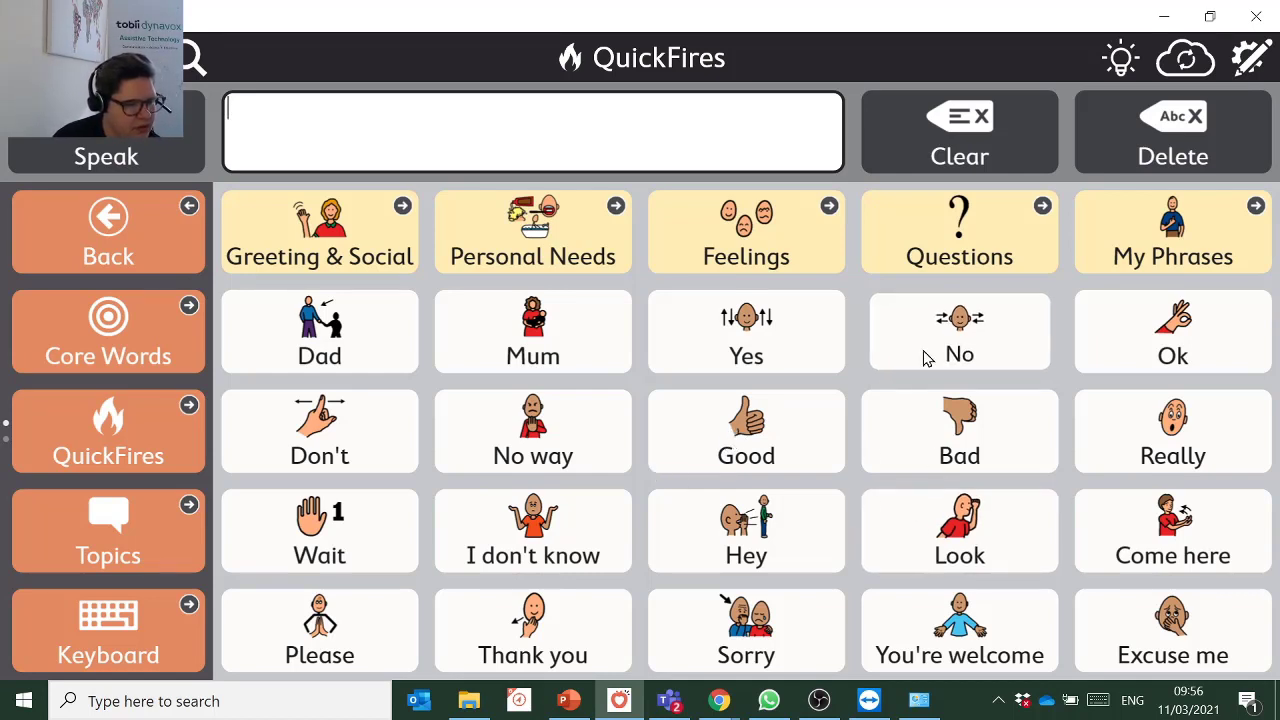
pyautogui.click(706, 352)
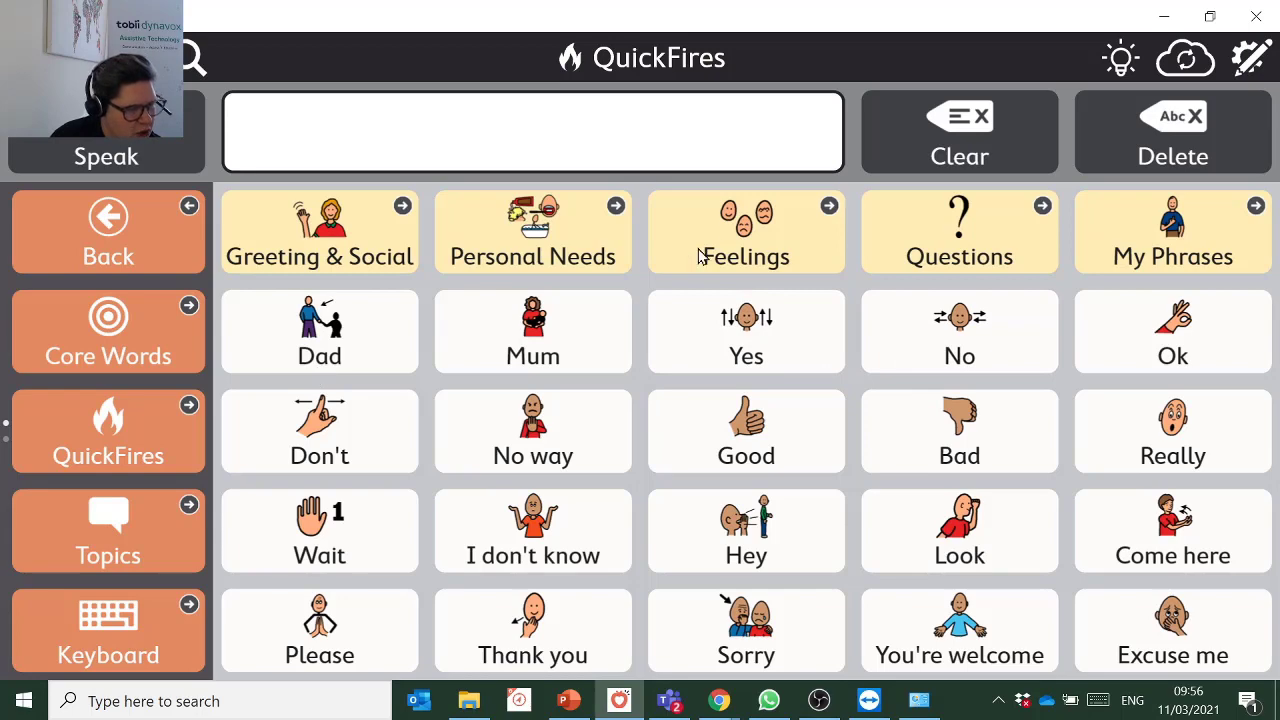
# Speak 'How are you?' and 'Few minutes' from the Greeting & Social phrases.
pyautogui.click(397, 223)
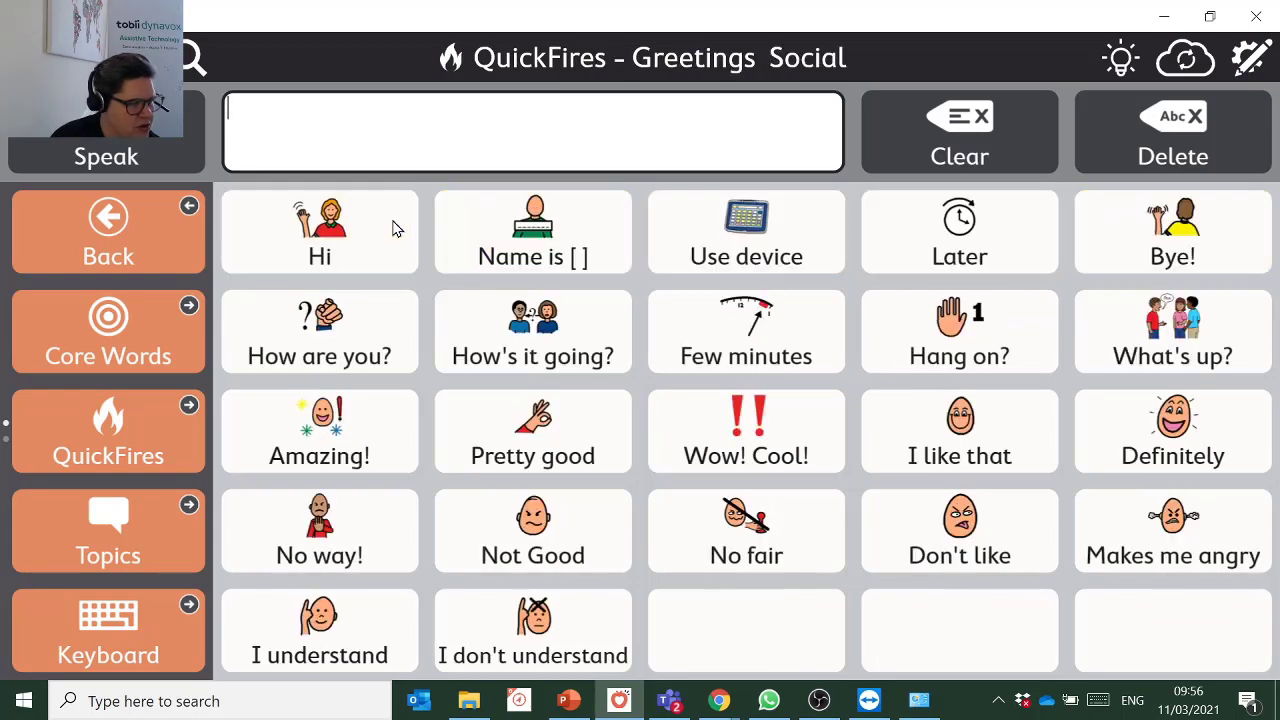
pyautogui.click(338, 335)
pyautogui.click(704, 330)
pyautogui.click(195, 262)
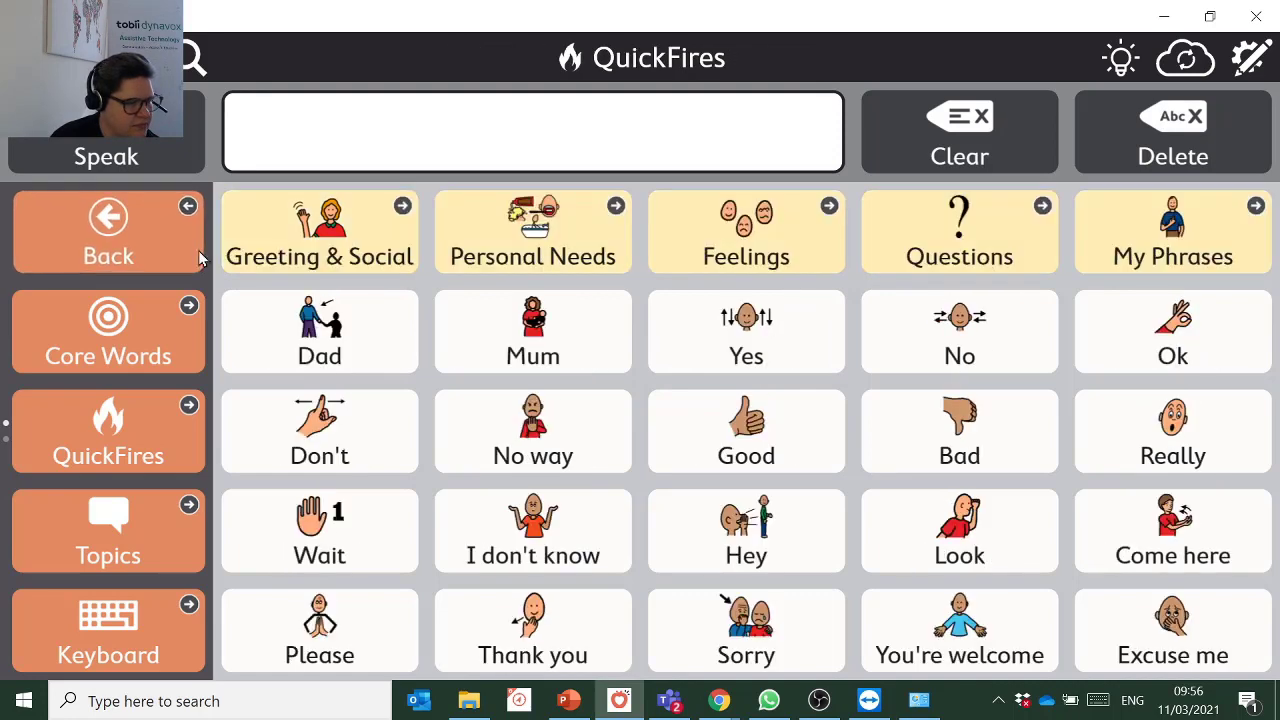
# Speak 'Thirsty' and 'Take a break' from the Personal Needs phrases.
pyautogui.click(610, 216)
pyautogui.click(500, 245)
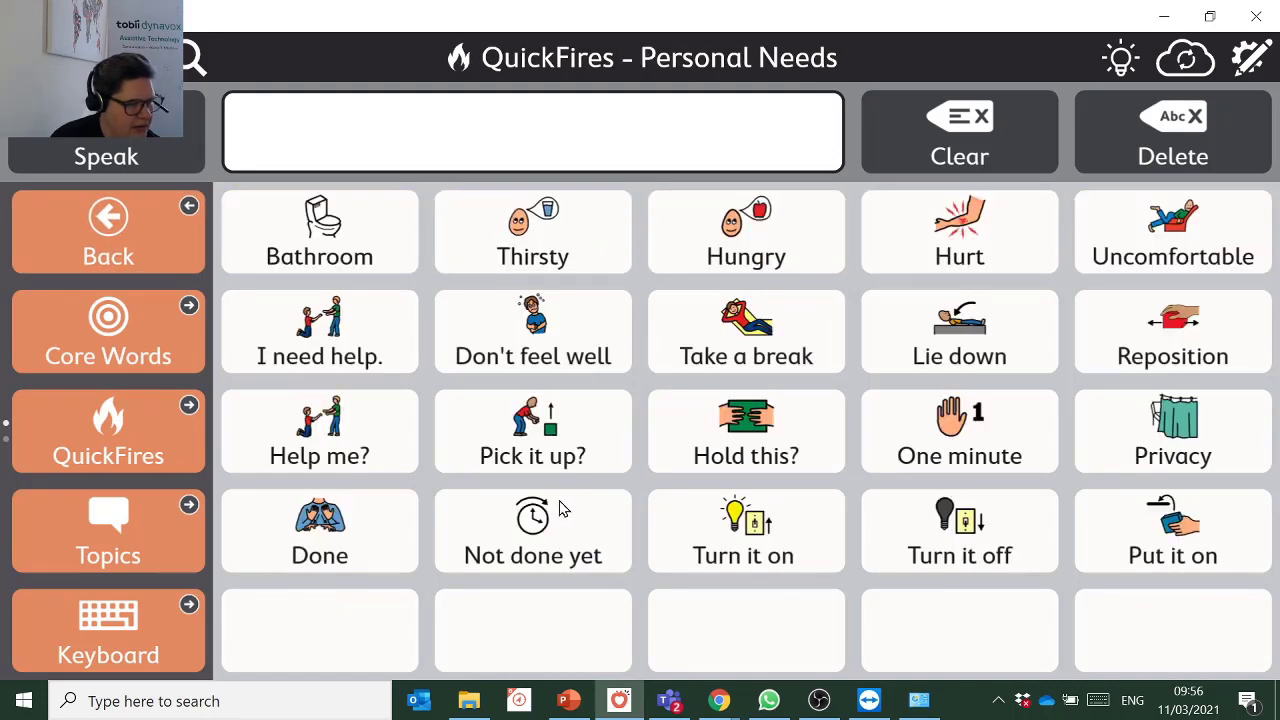
pyautogui.click(727, 366)
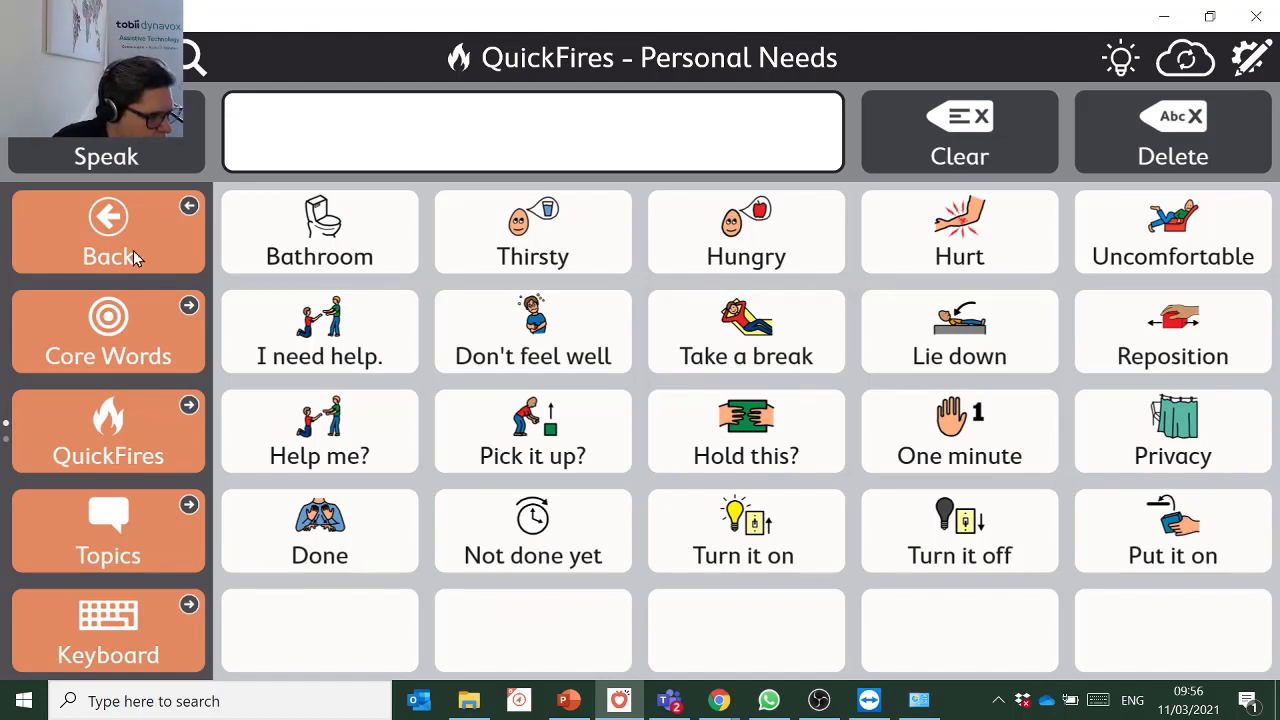
# Bring up the Topics Menu Page and browse topics from Your Topic 1 to Church.
pyautogui.click(99, 552)
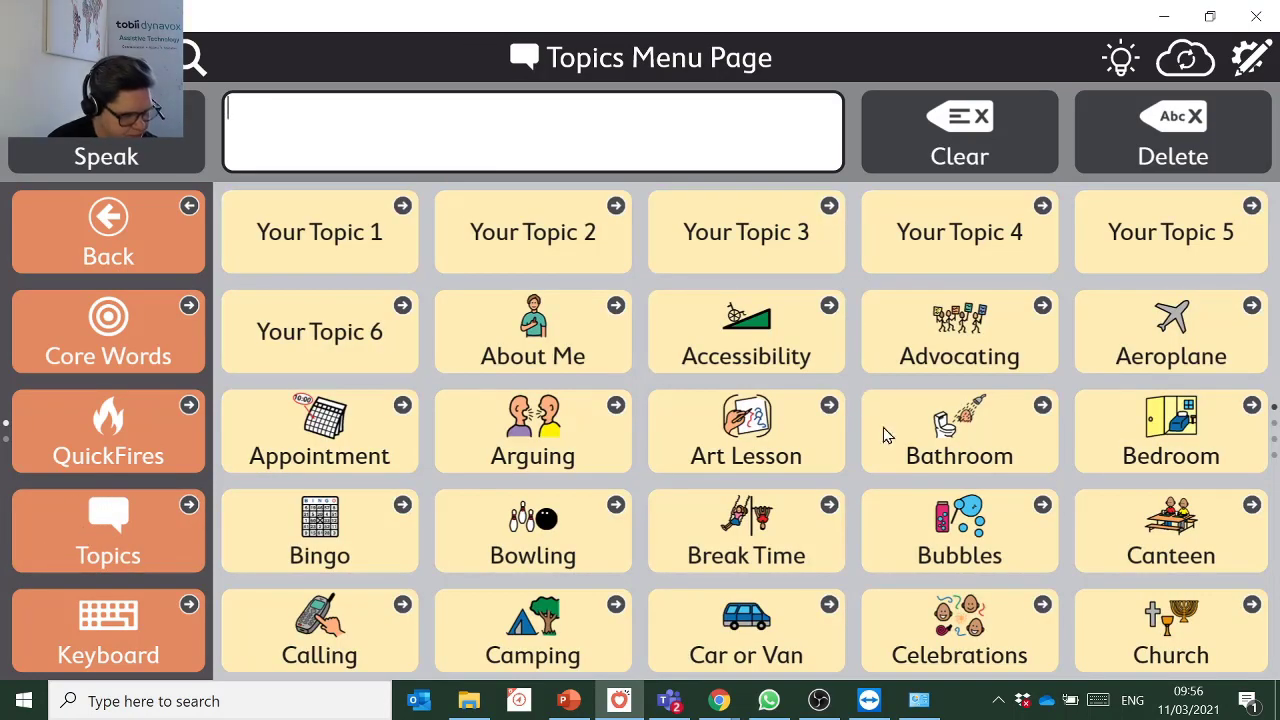
pyautogui.scroll(-2, 866, 512)
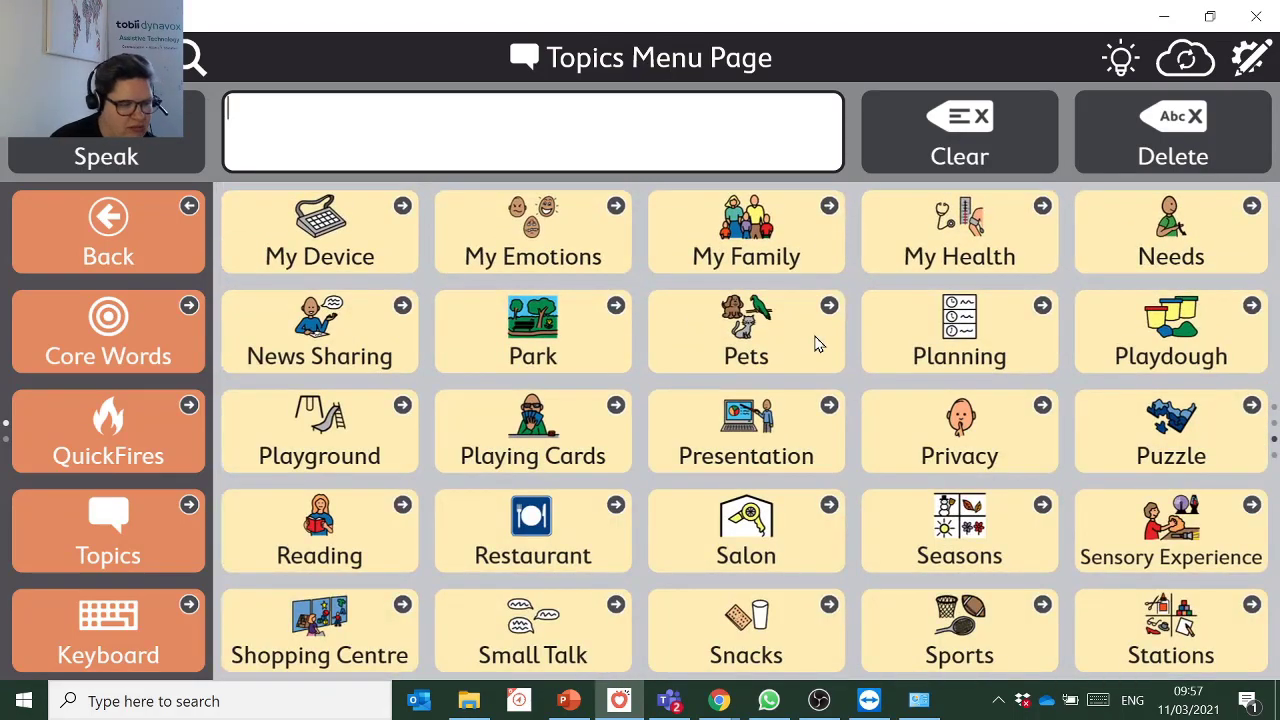
pyautogui.scroll(2, 856, 234)
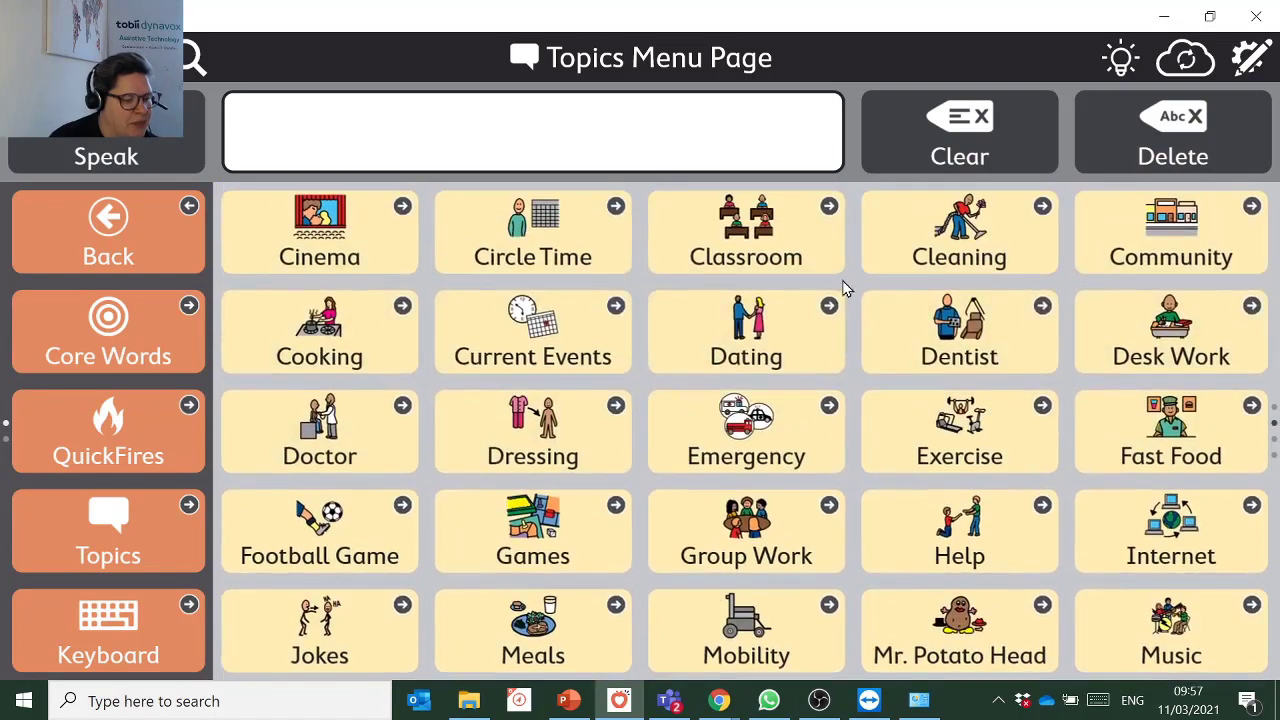
pyautogui.scroll(2, 848, 297)
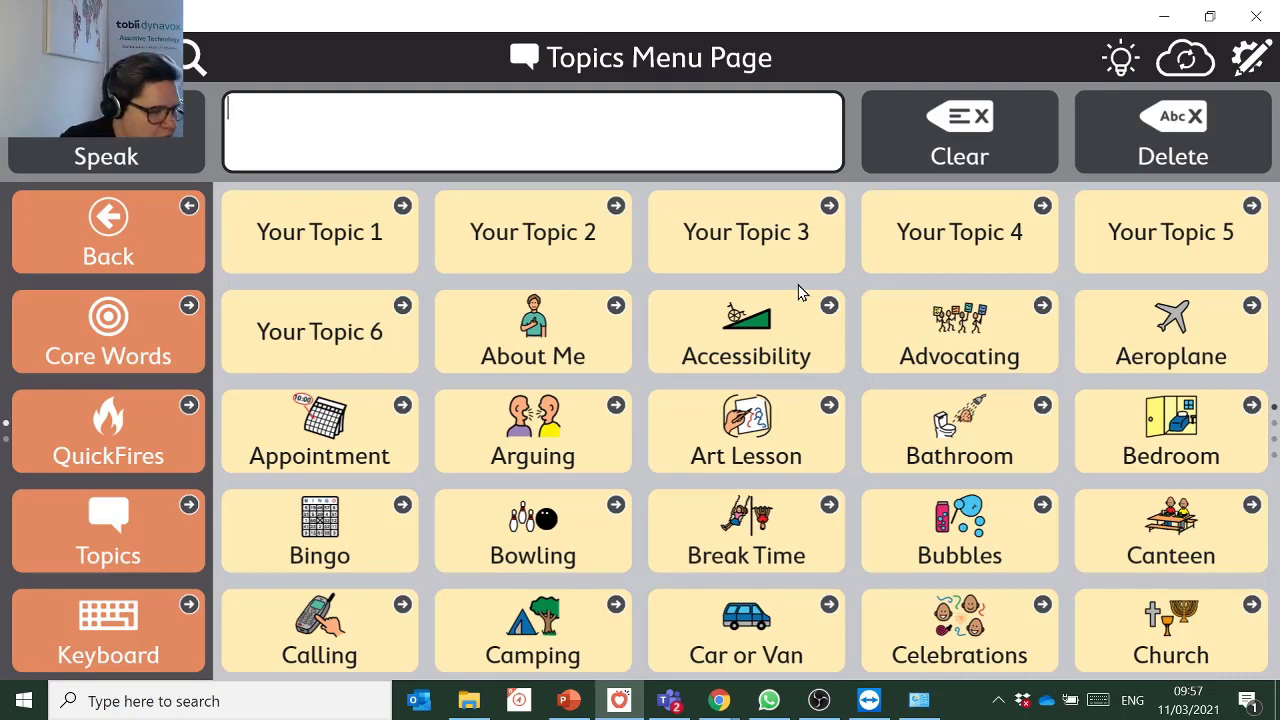
# Go to the Bubbles topic and speak 'I popped it!', 'Bad one' and 'Blow it'.
pyautogui.click(1007, 496)
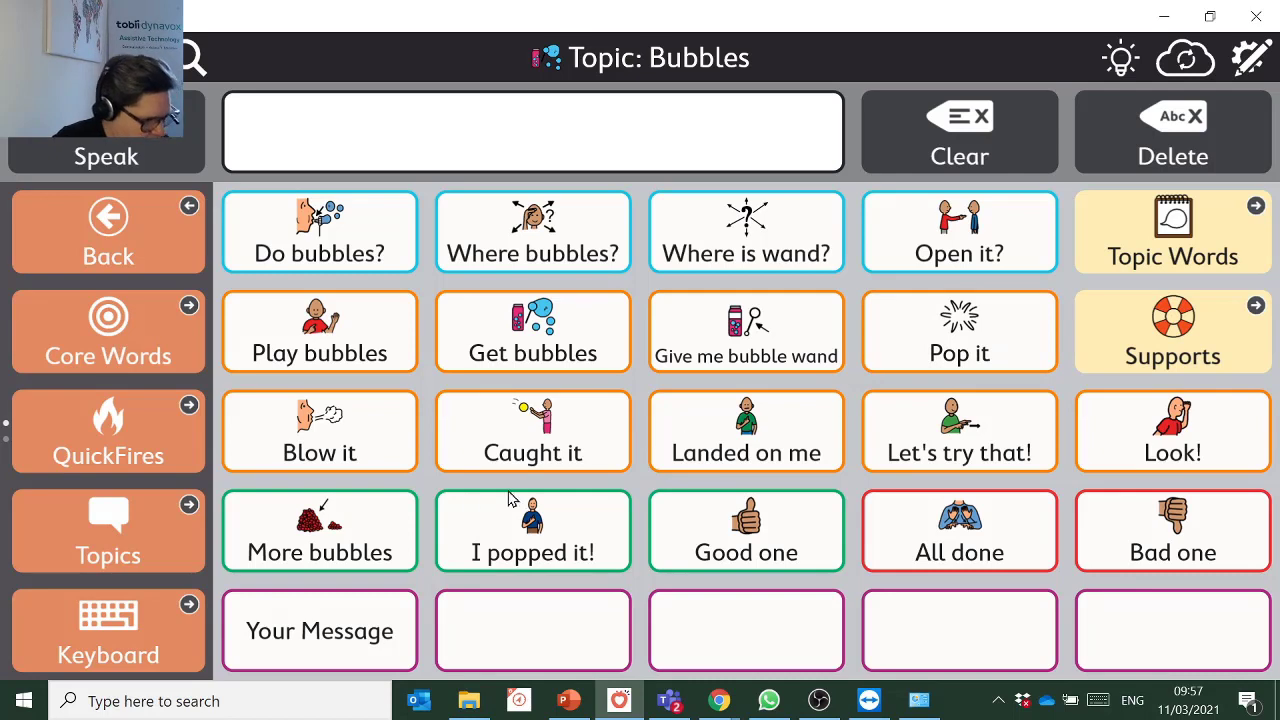
pyautogui.click(466, 543)
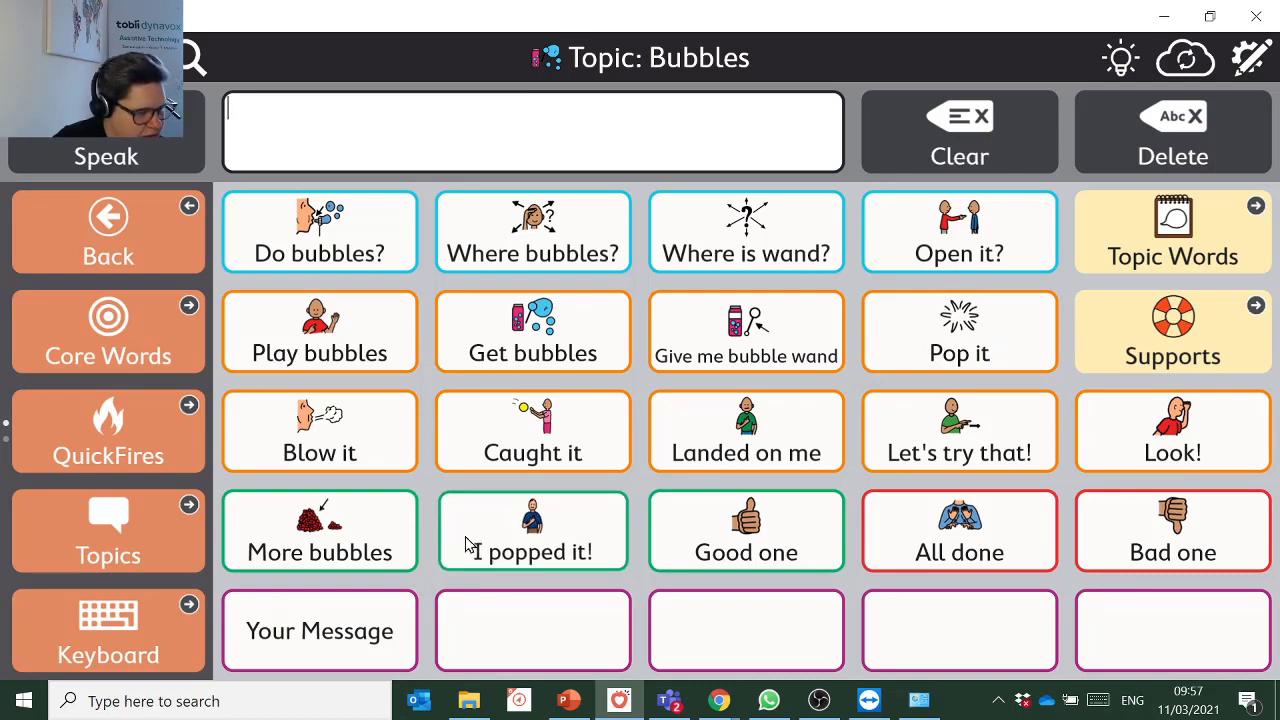
pyautogui.click(1220, 522)
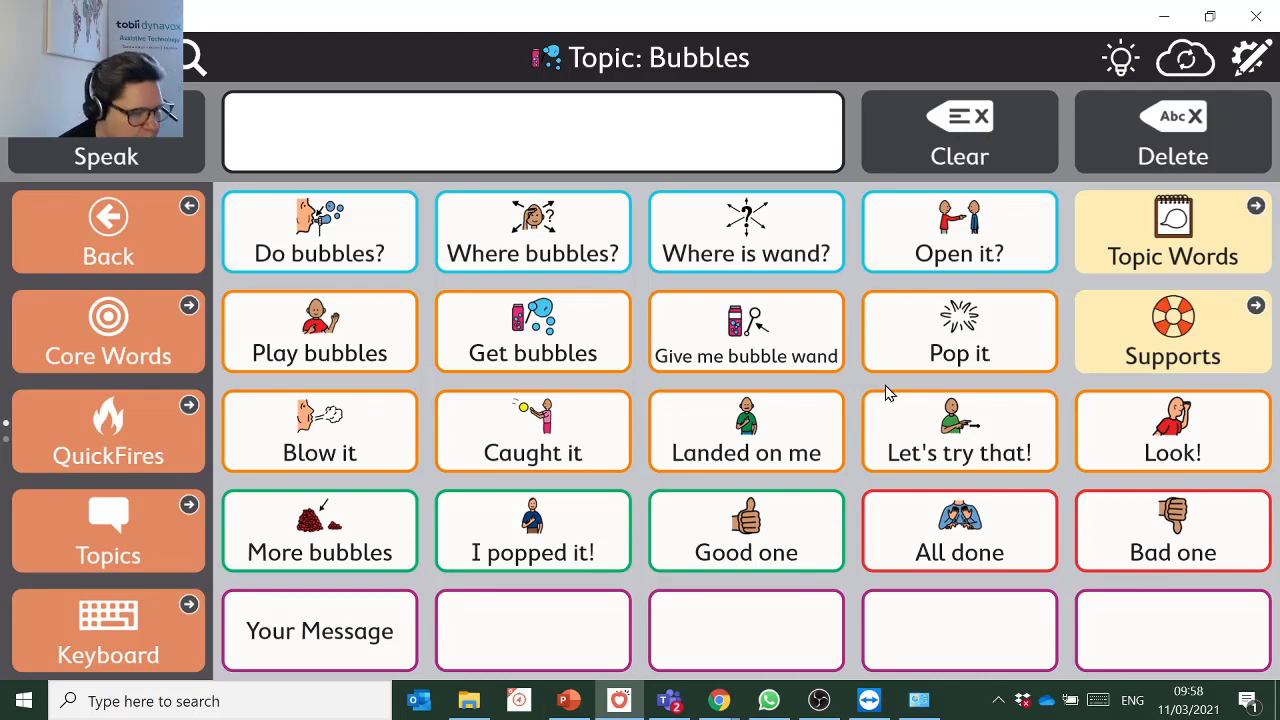
pyautogui.click(340, 450)
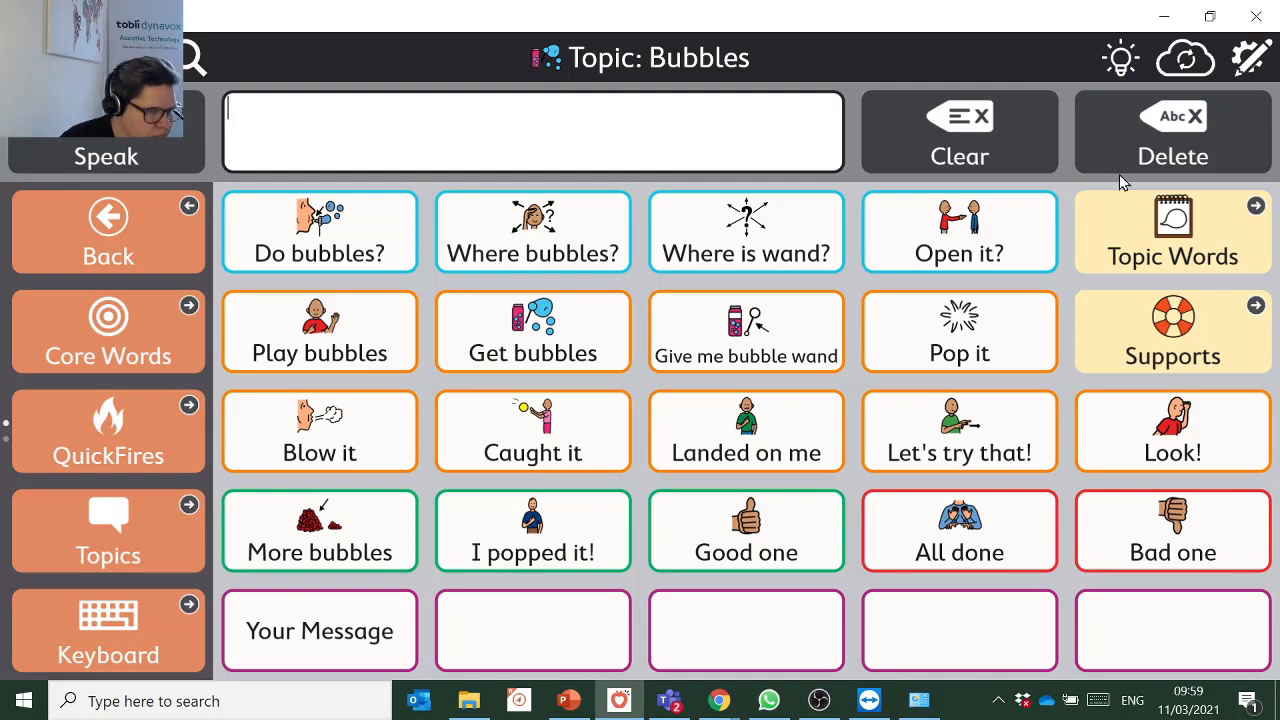
# Check the Bubbles topic words, open its supports, then start and cancel a five-minute visual timer.
pyautogui.click(1168, 236)
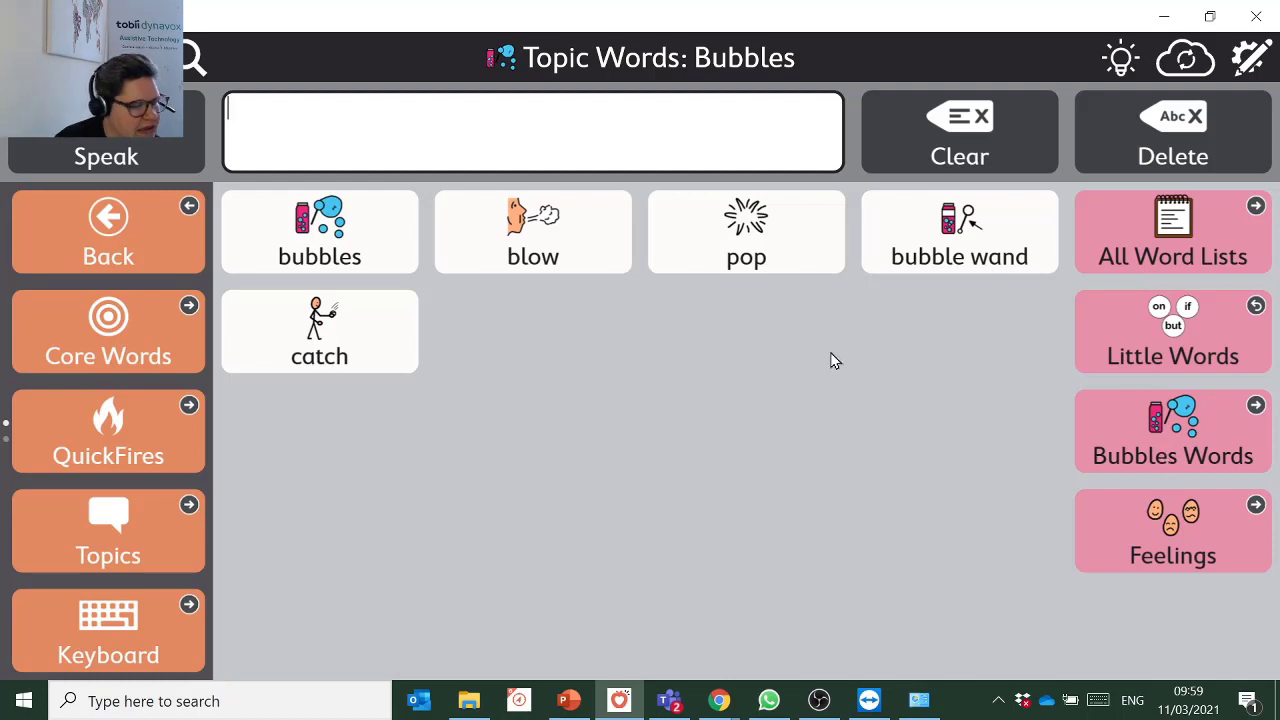
pyautogui.click(131, 255)
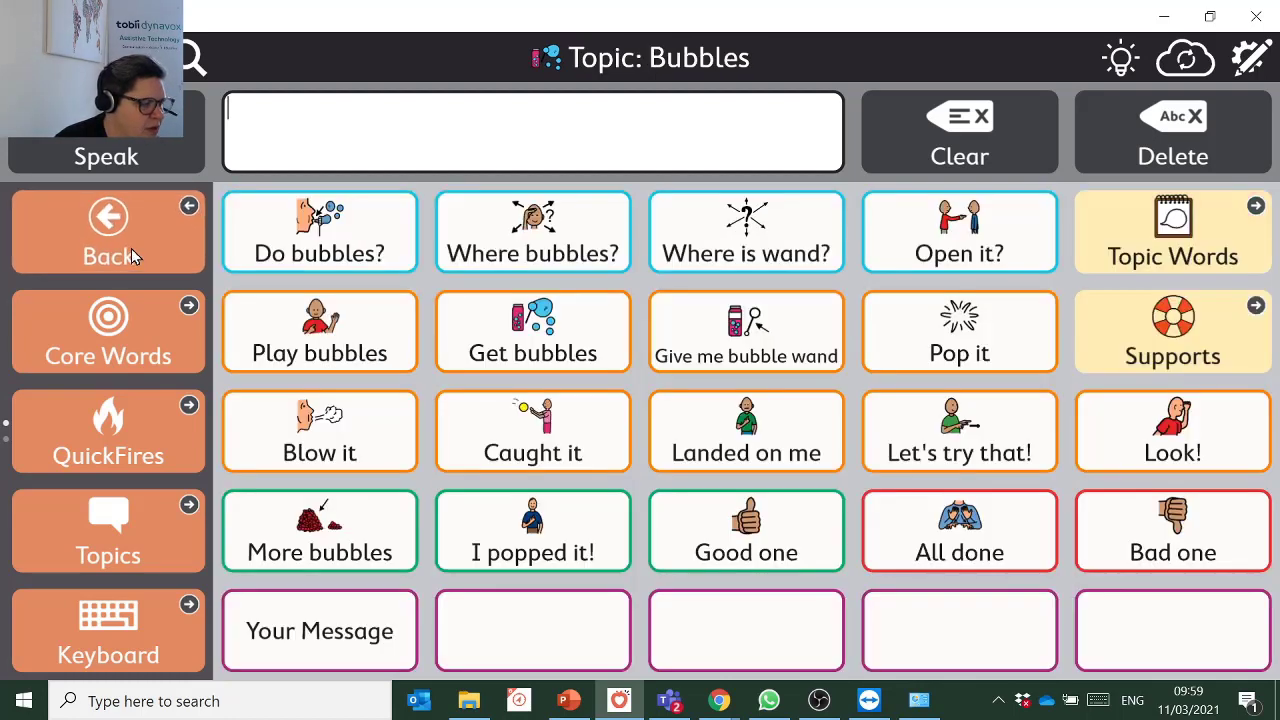
pyautogui.click(1170, 338)
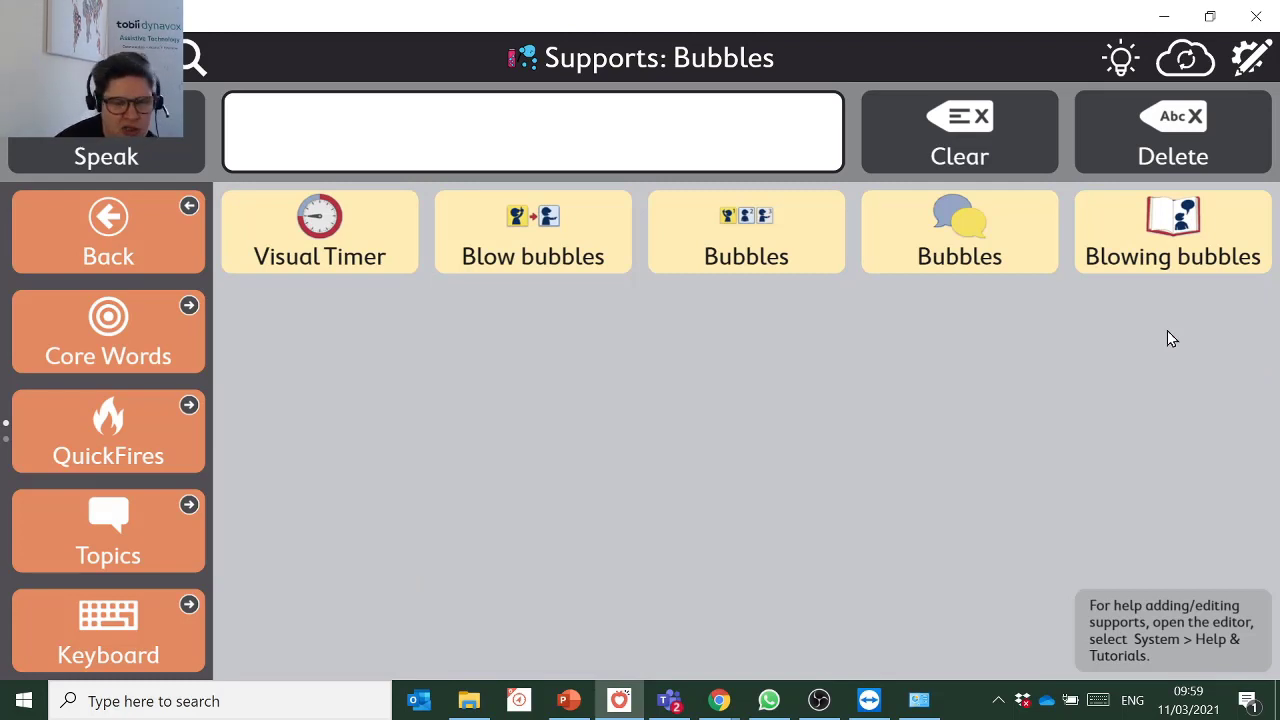
pyautogui.click(416, 218)
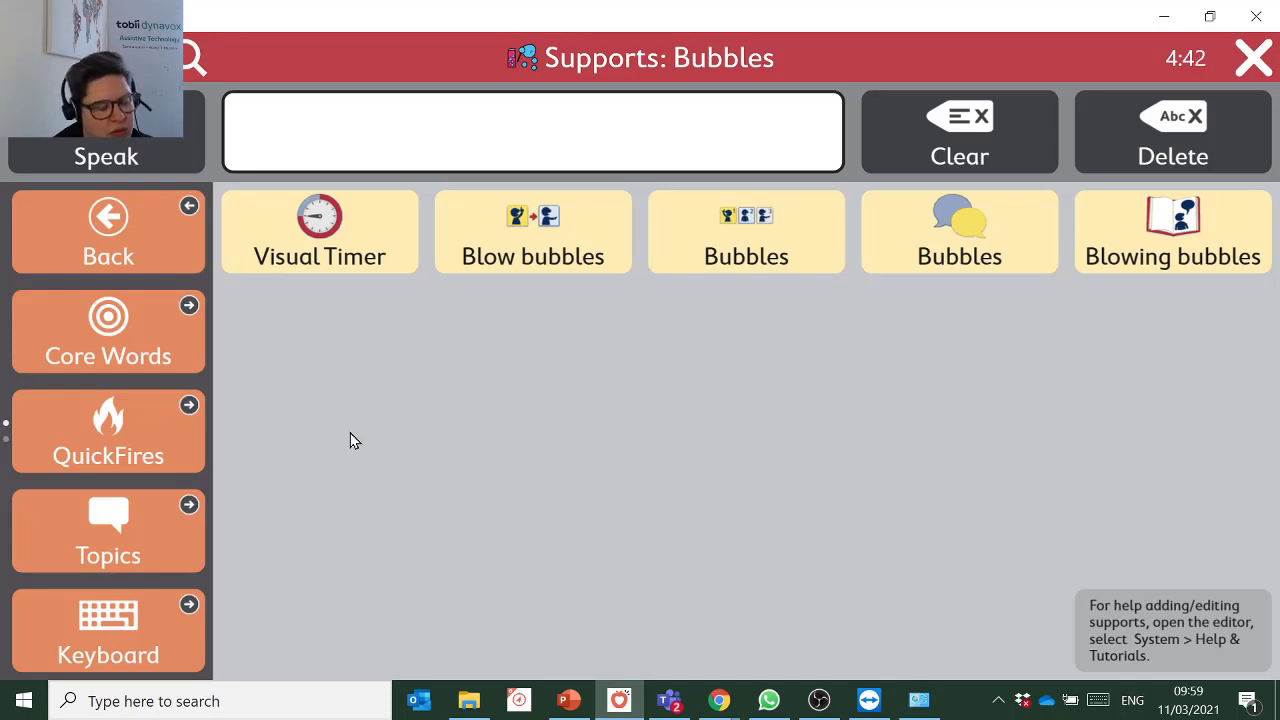
pyautogui.click(1248, 56)
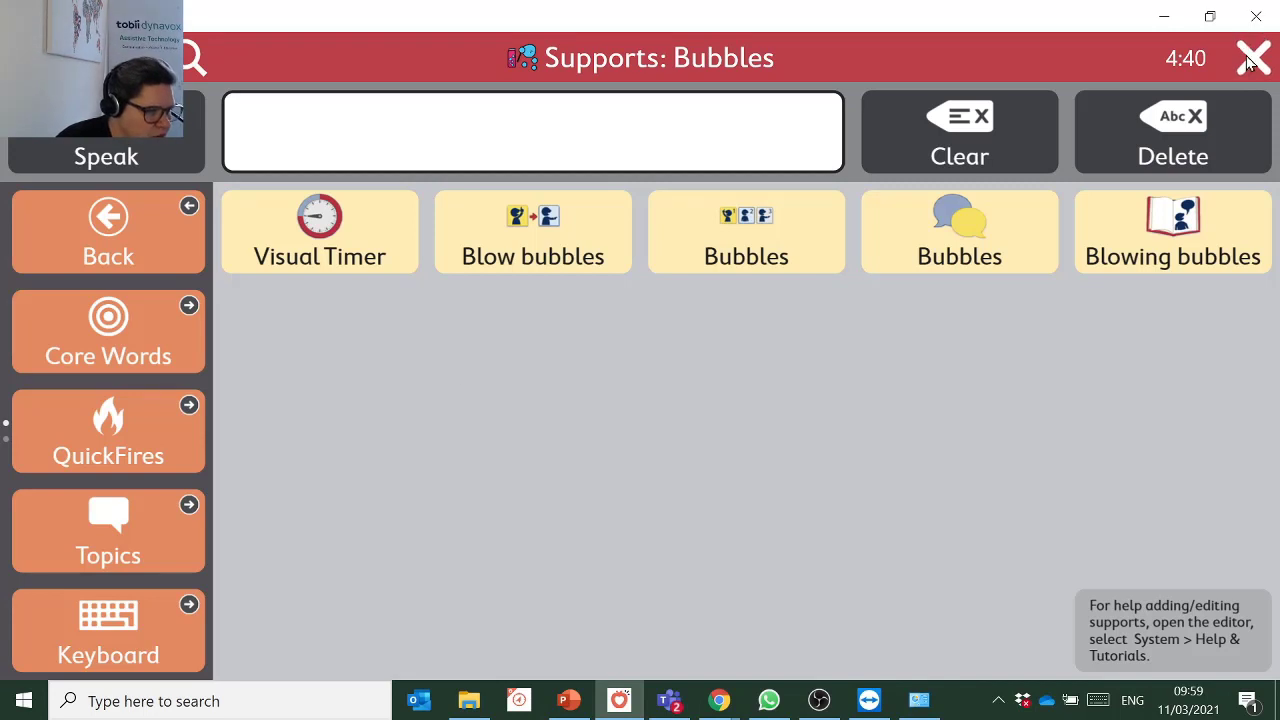
pyautogui.click(769, 228)
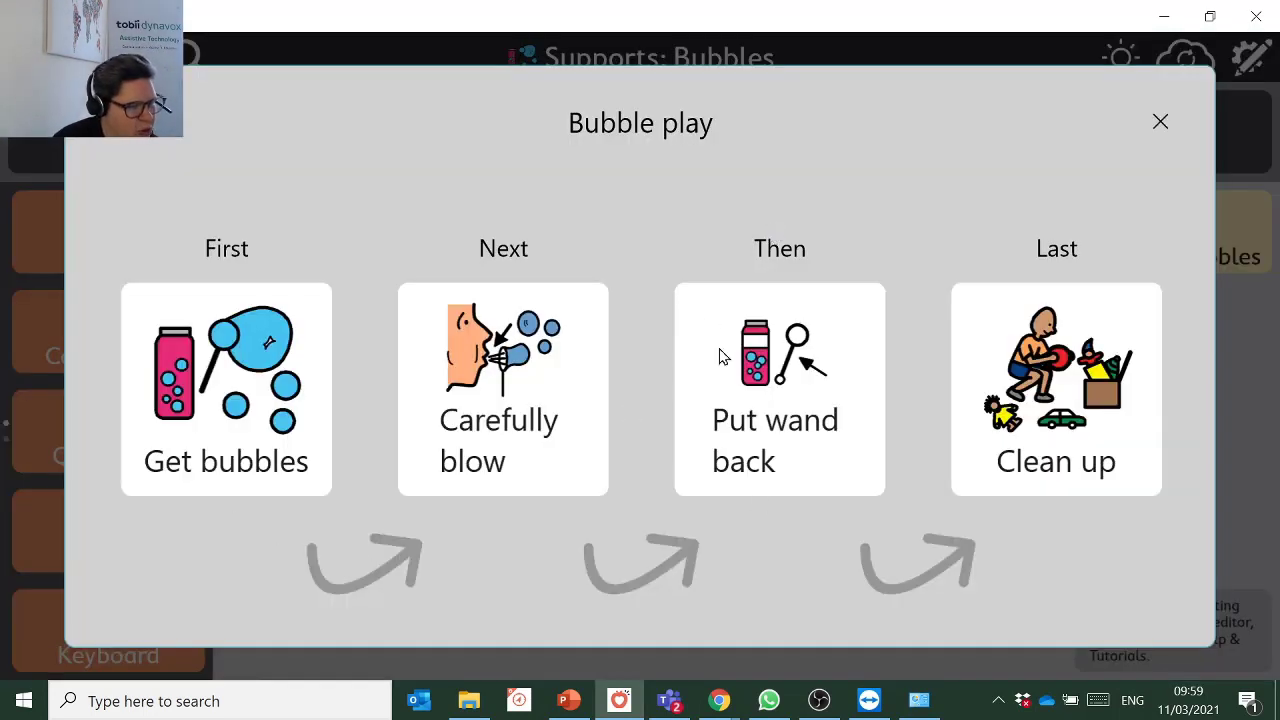
pyautogui.click(236, 409)
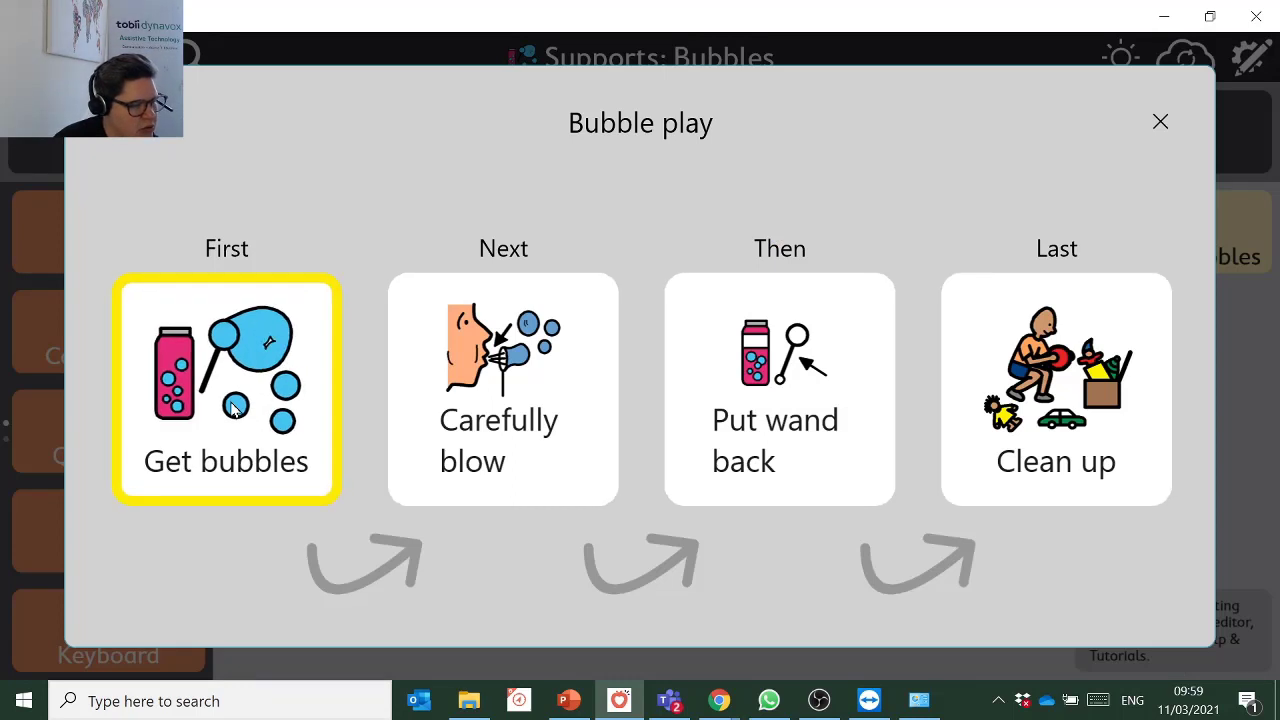
pyautogui.click(543, 397)
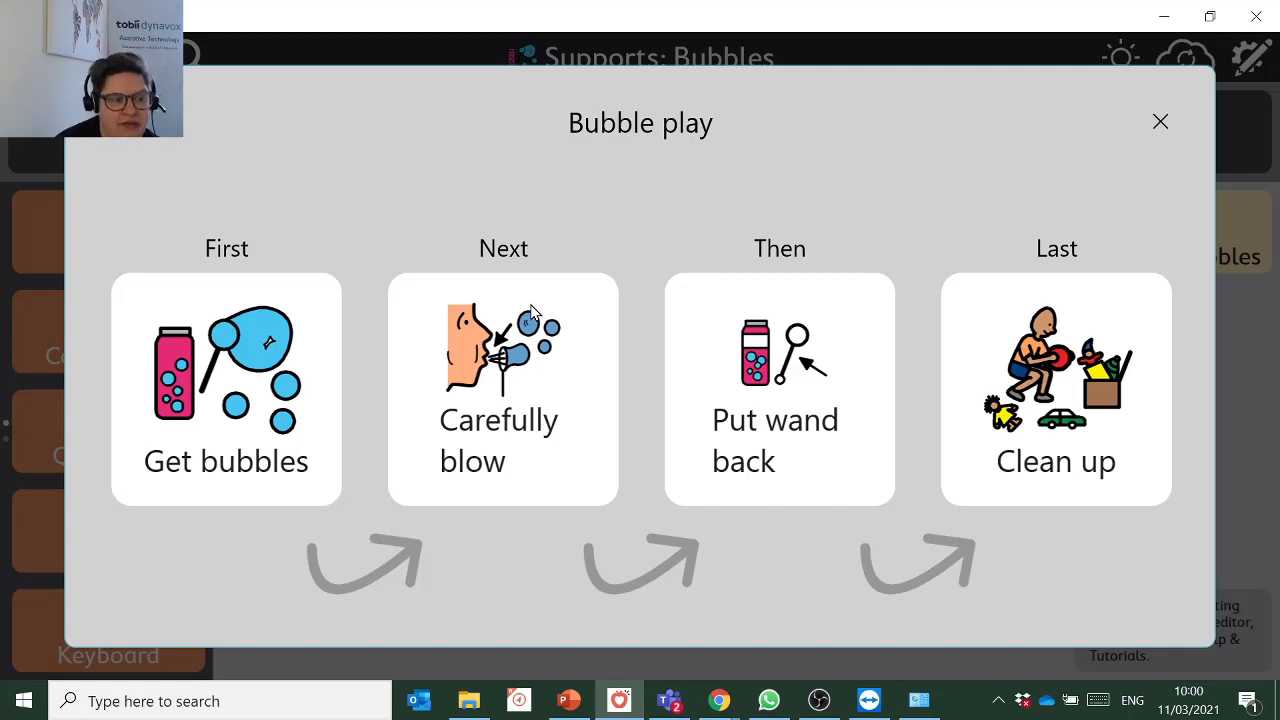
pyautogui.click(1160, 122)
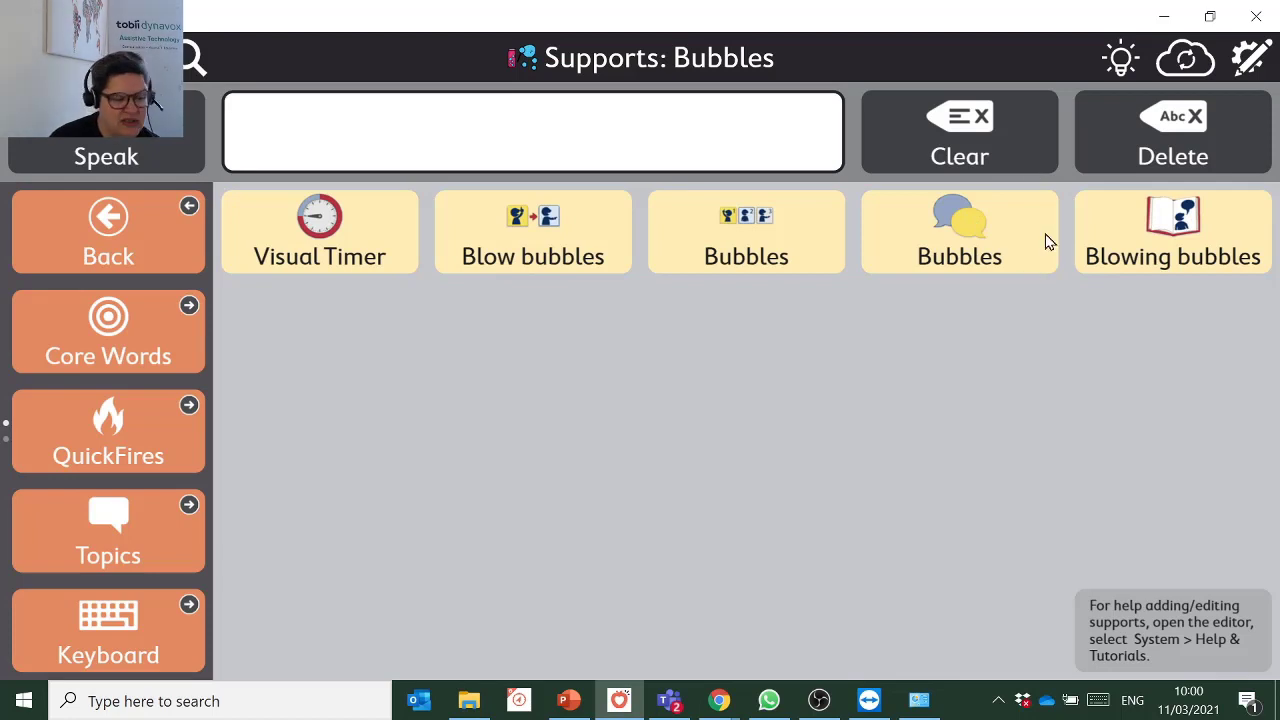
pyautogui.click(1186, 254)
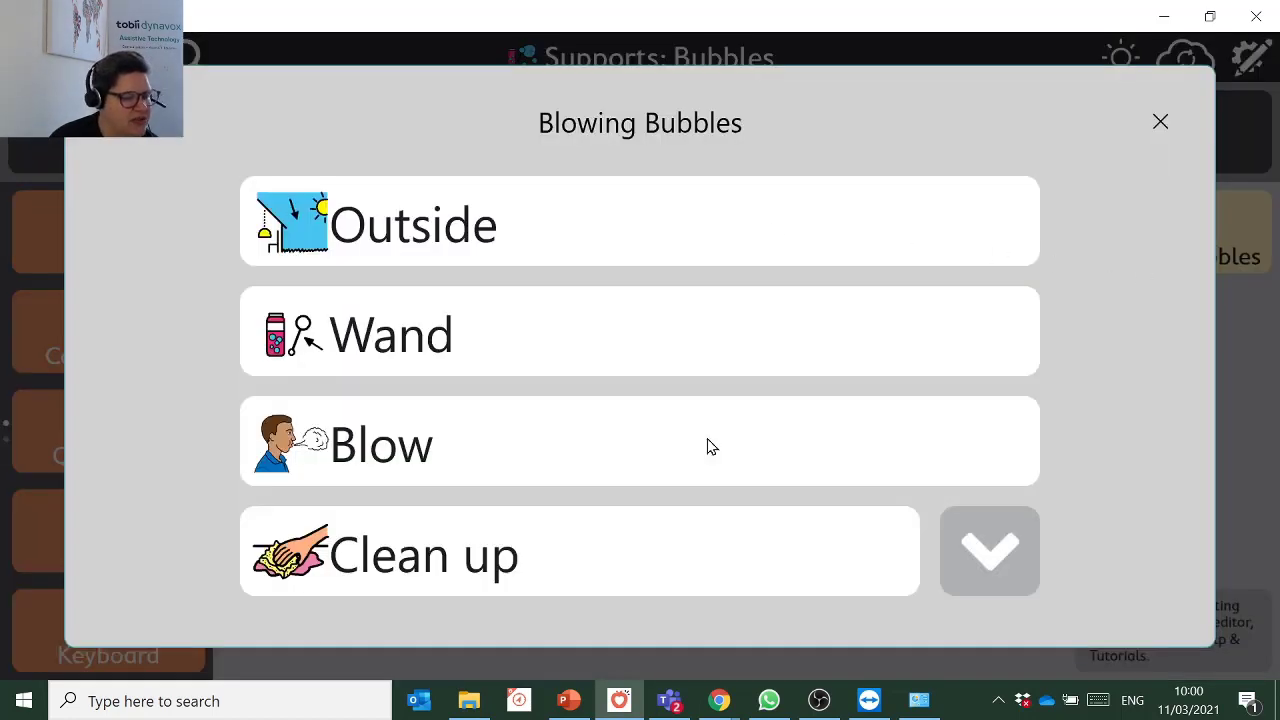
pyautogui.click(764, 240)
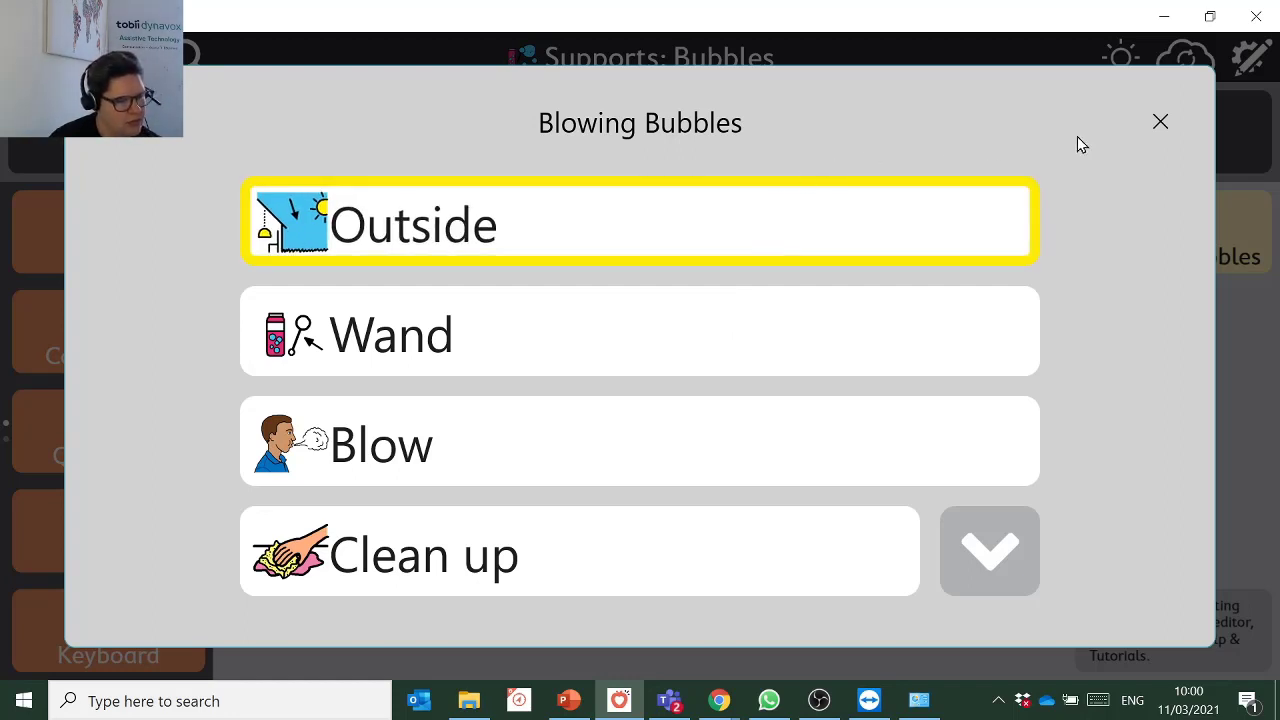
pyautogui.click(1162, 122)
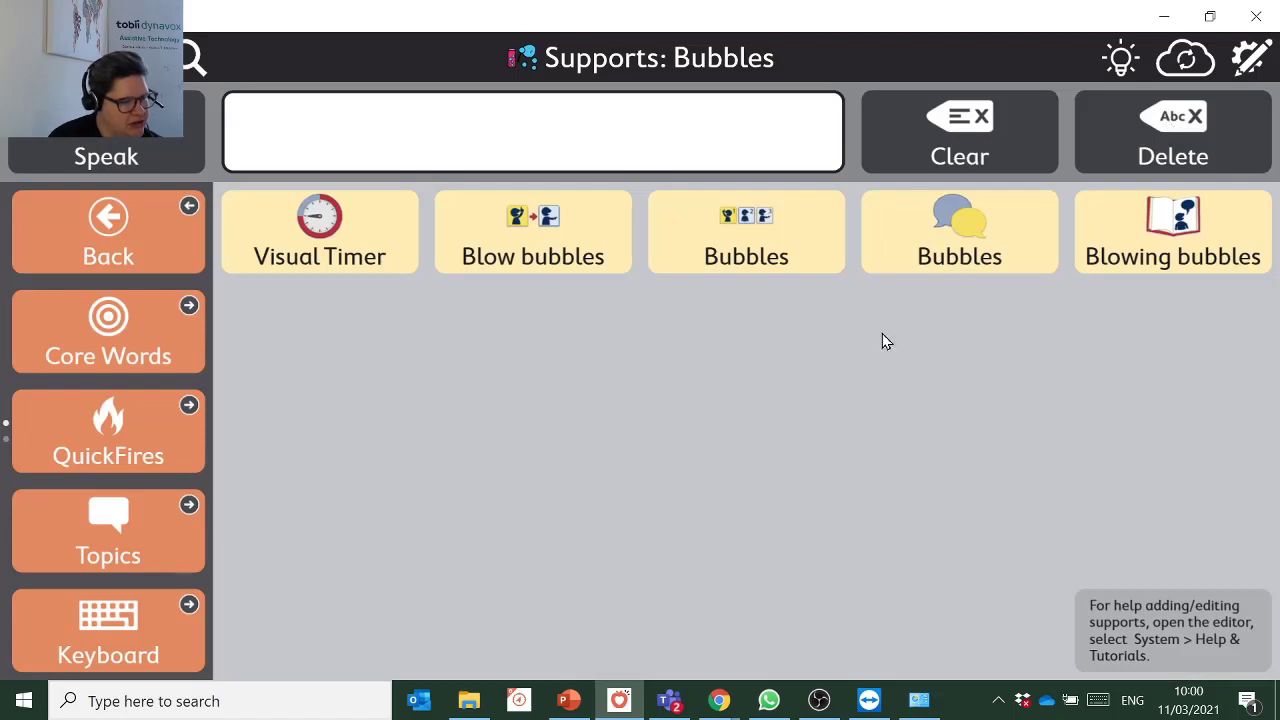
# Return to the Bubbles topic page and open the Keyboard - Main Grid Matching page.
pyautogui.click(150, 245)
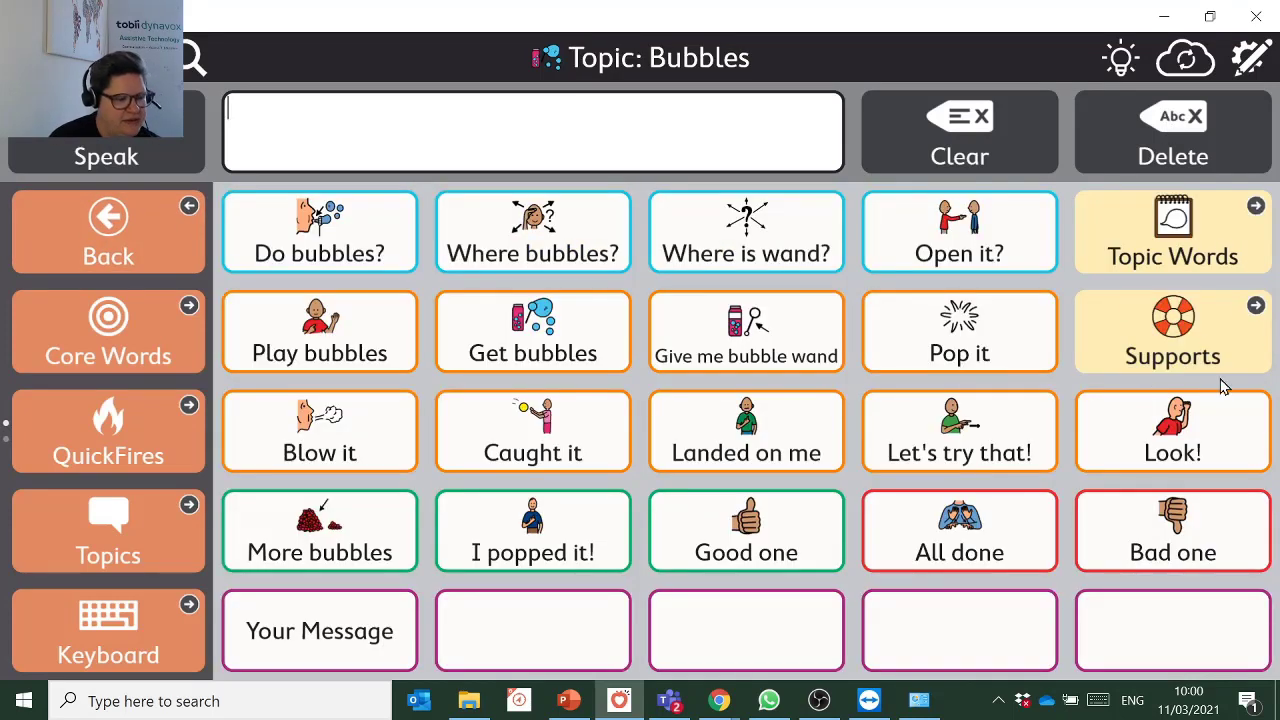
pyautogui.click(47, 615)
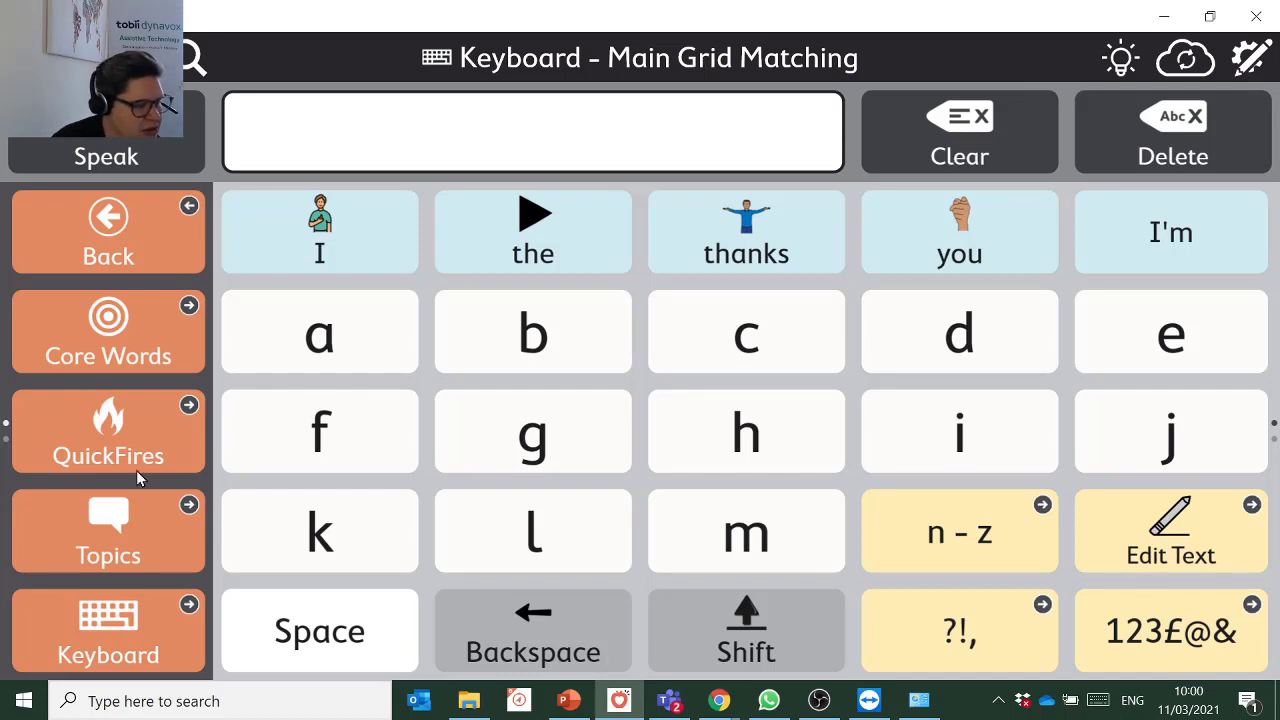
# Compose 'Car is a great' from letters c, a and word predictions, then switch into editing.
pyautogui.click(773, 336)
pyautogui.click(385, 343)
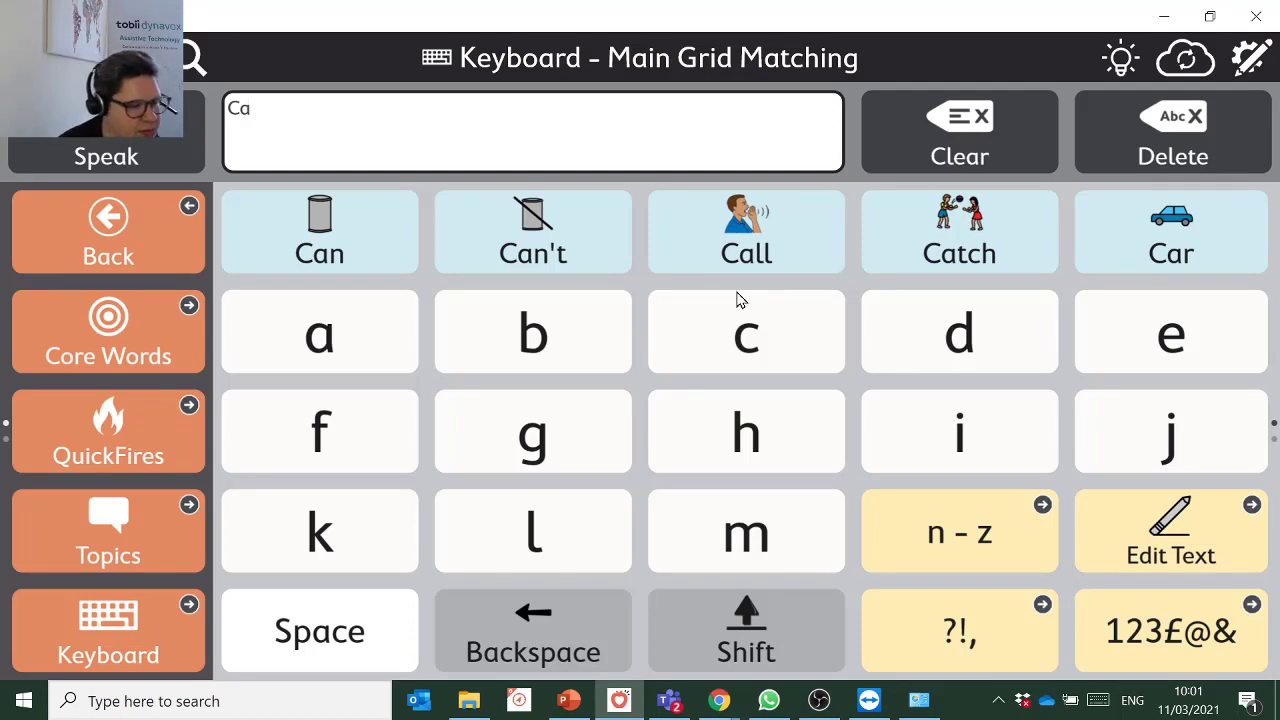
pyautogui.click(1214, 268)
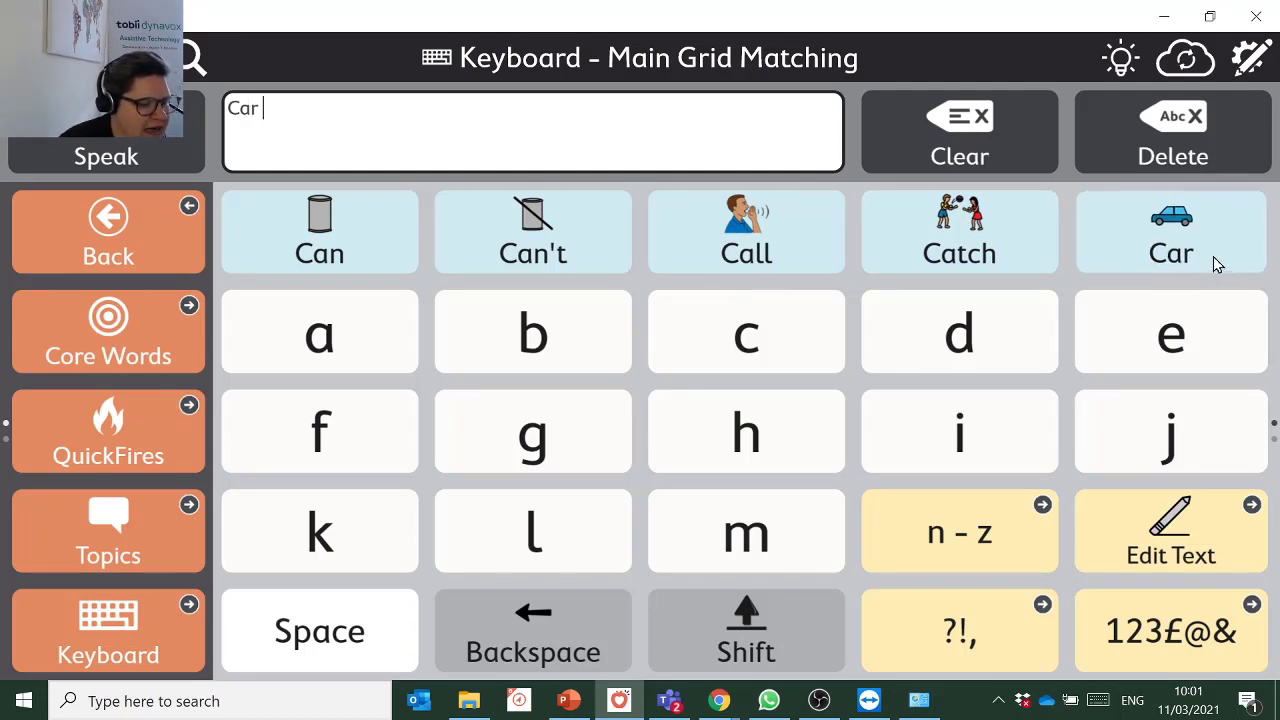
pyautogui.click(366, 252)
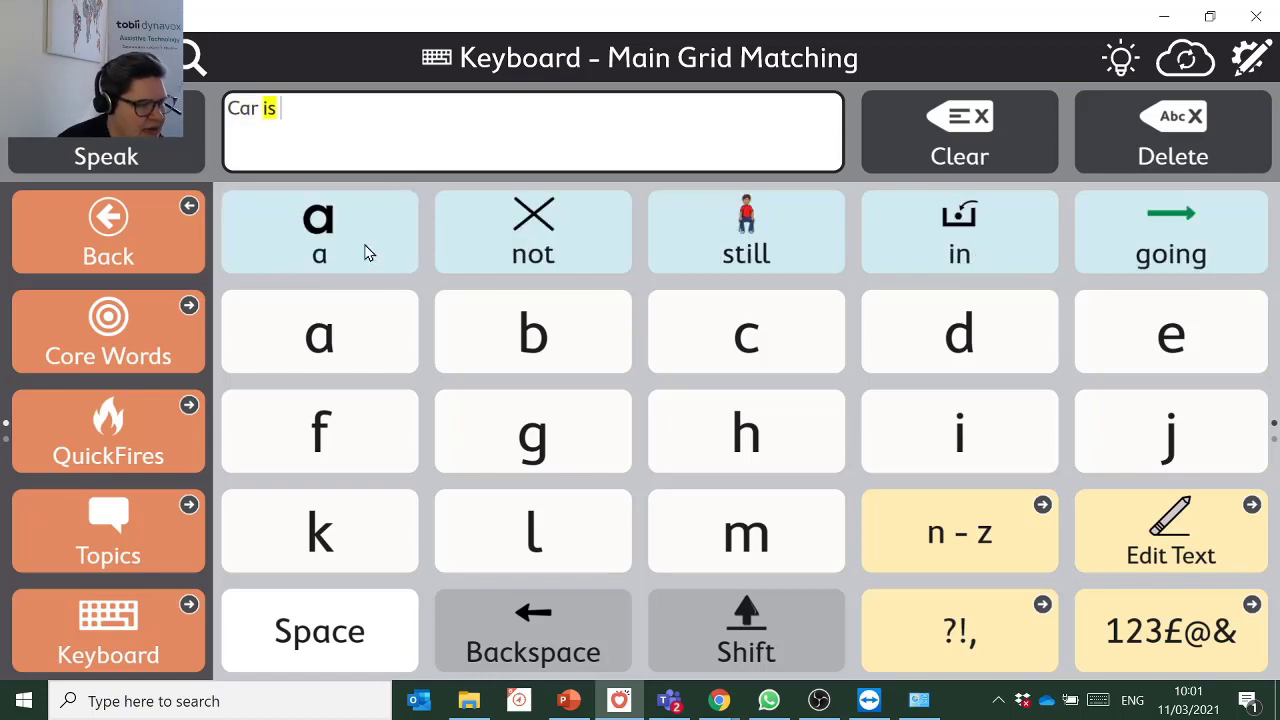
pyautogui.click(366, 252)
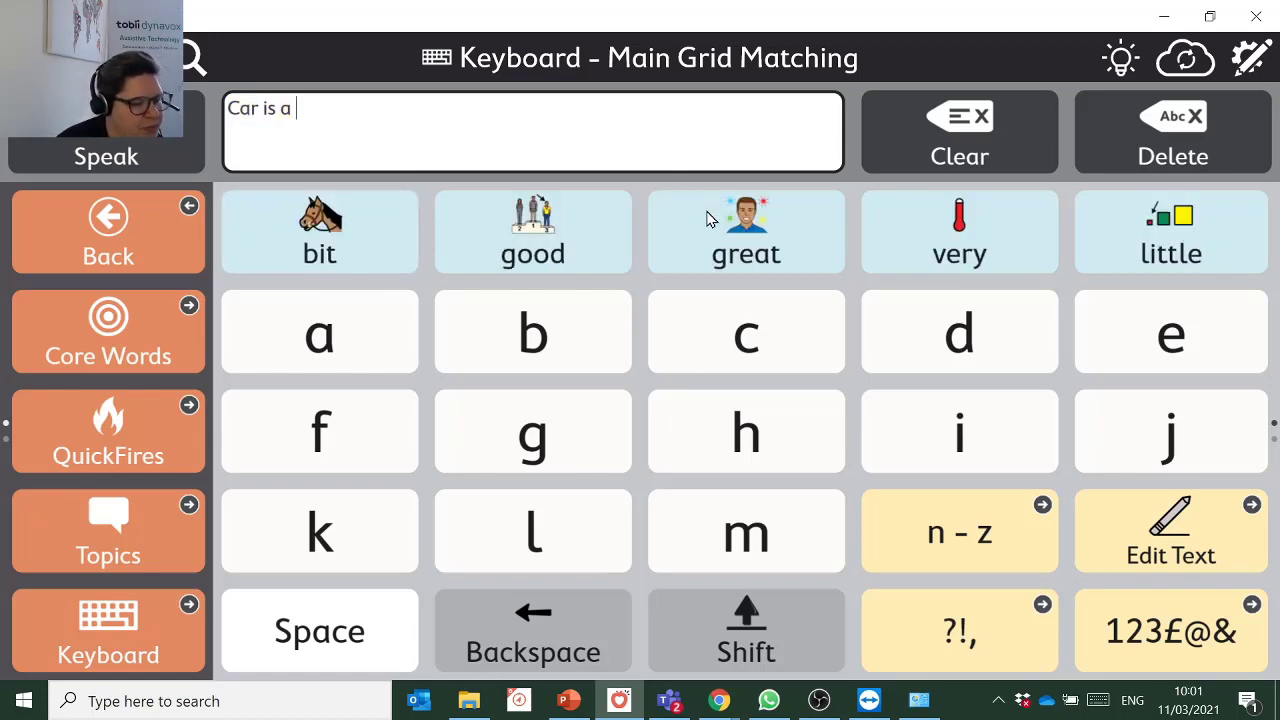
pyautogui.click(727, 227)
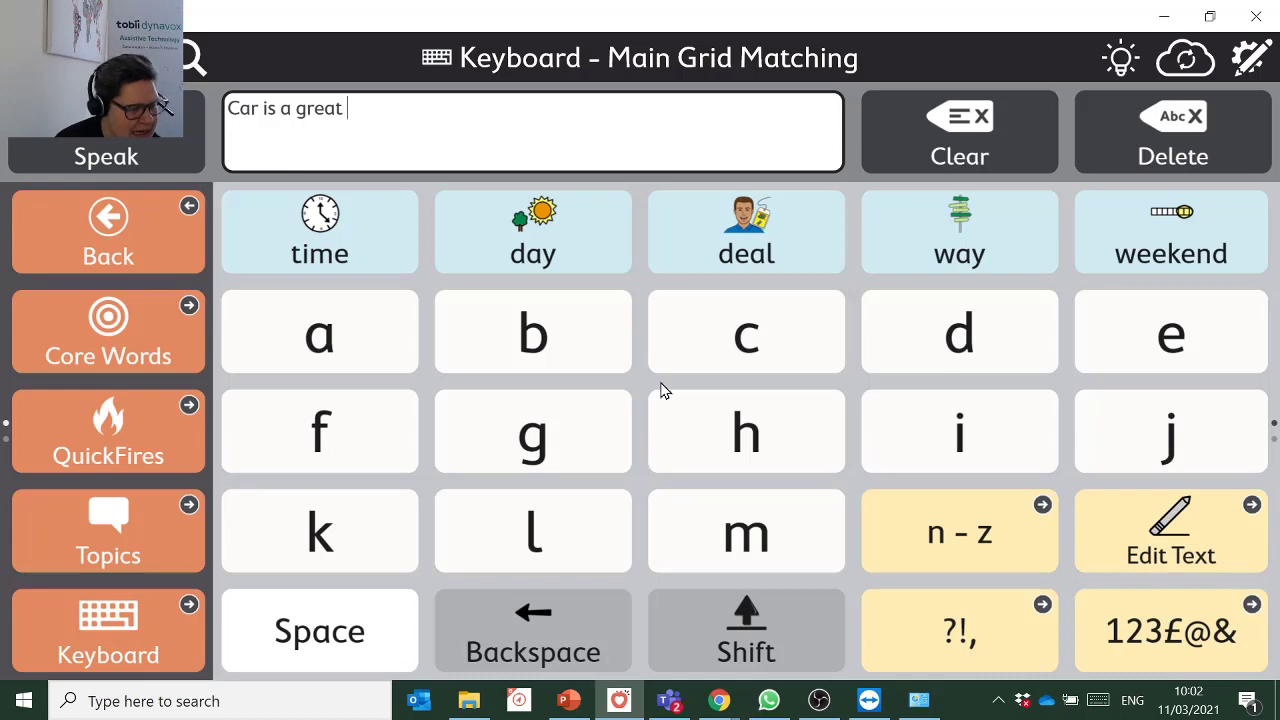
pyautogui.click(1250, 58)
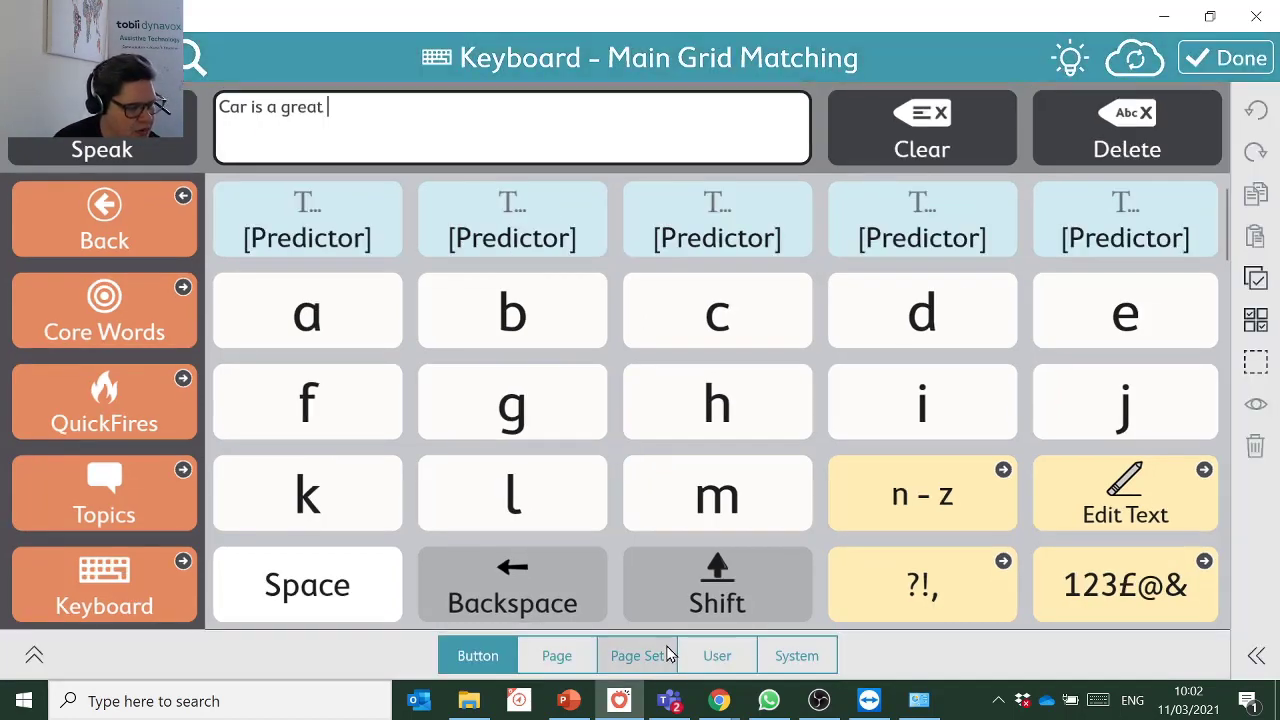
# Review the Page Set's keyboard page choice, finish editing, and open the Dashboard page.
pyautogui.click(660, 656)
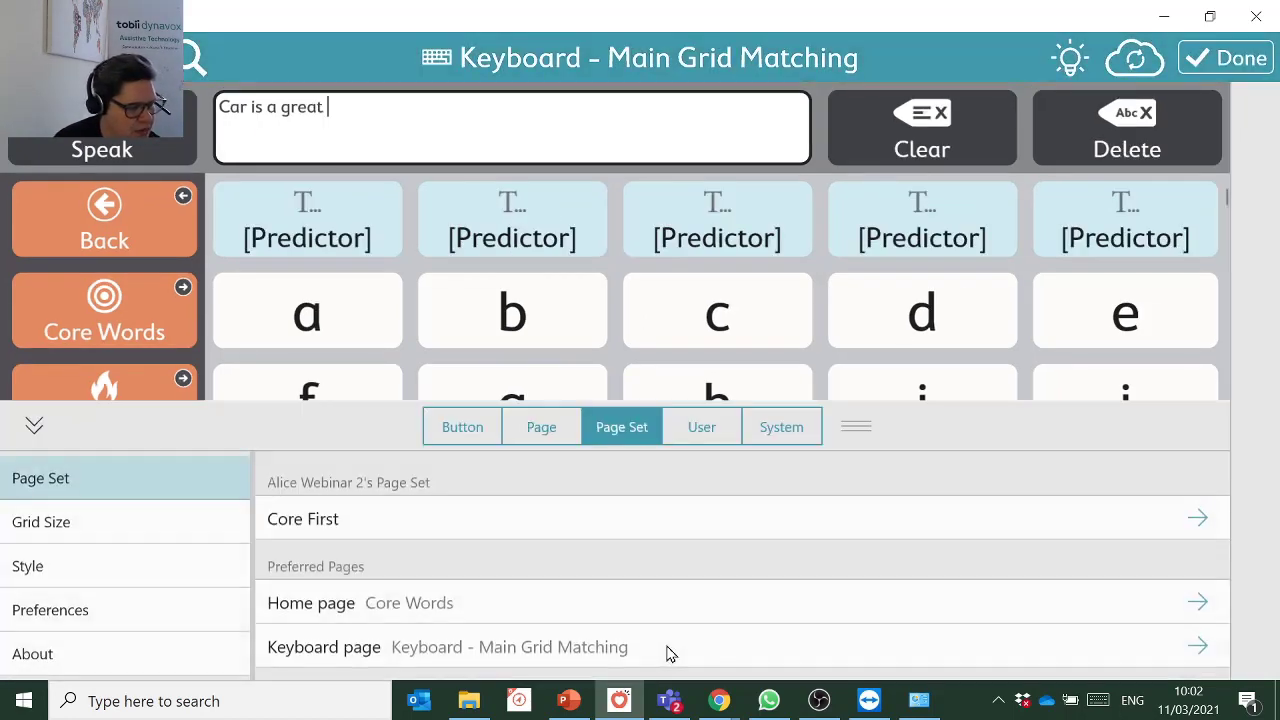
pyautogui.click(335, 655)
pyautogui.scroll(-5, 435, 618)
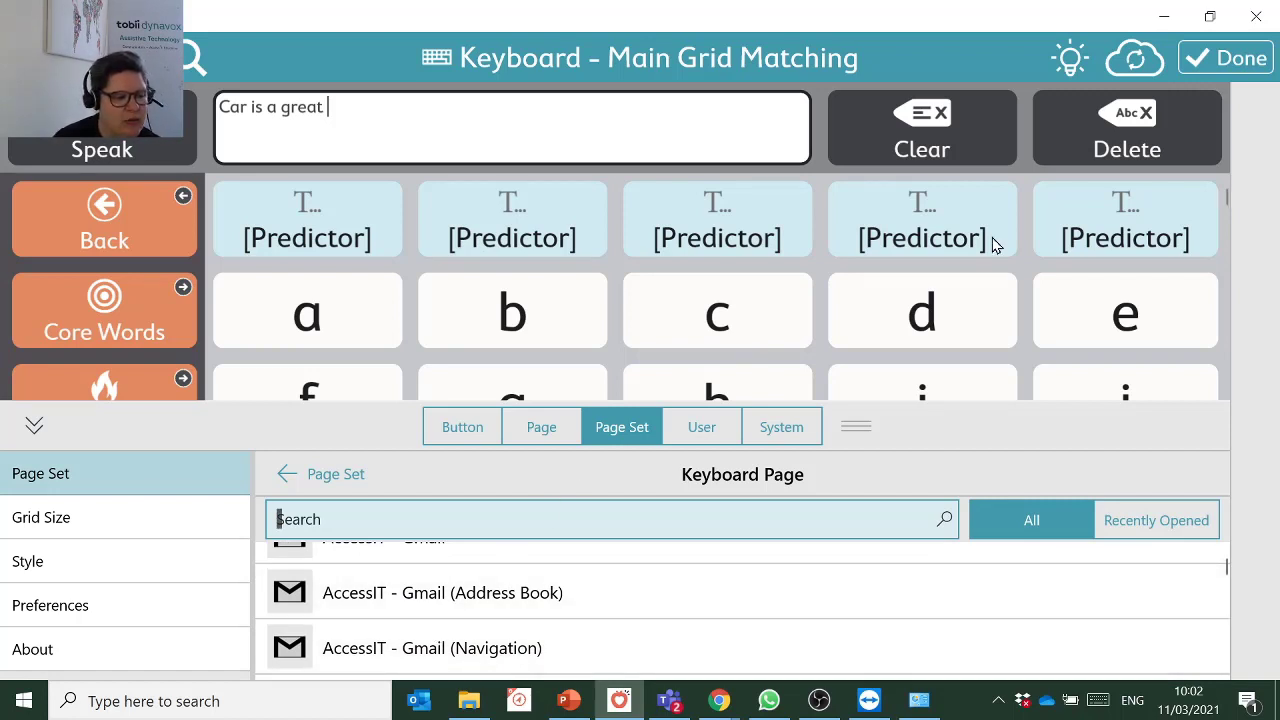
pyautogui.click(1233, 60)
pyautogui.scroll(-5, 110, 534)
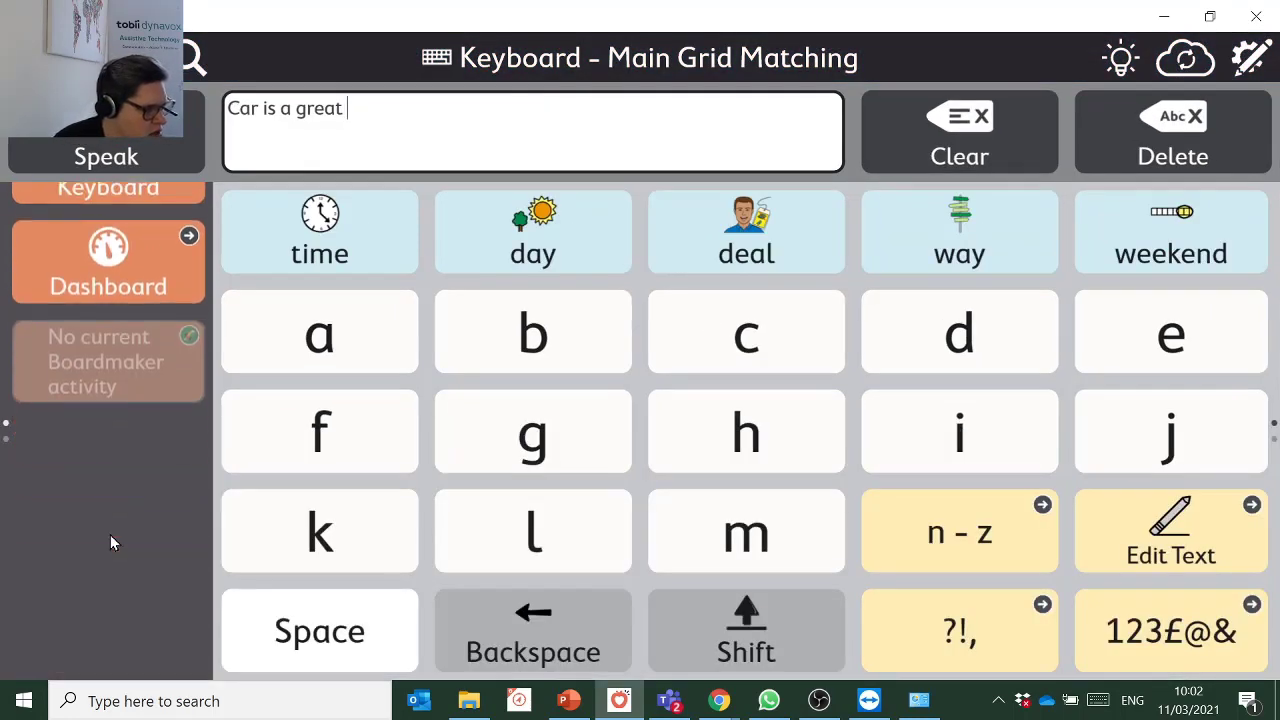
pyautogui.click(173, 221)
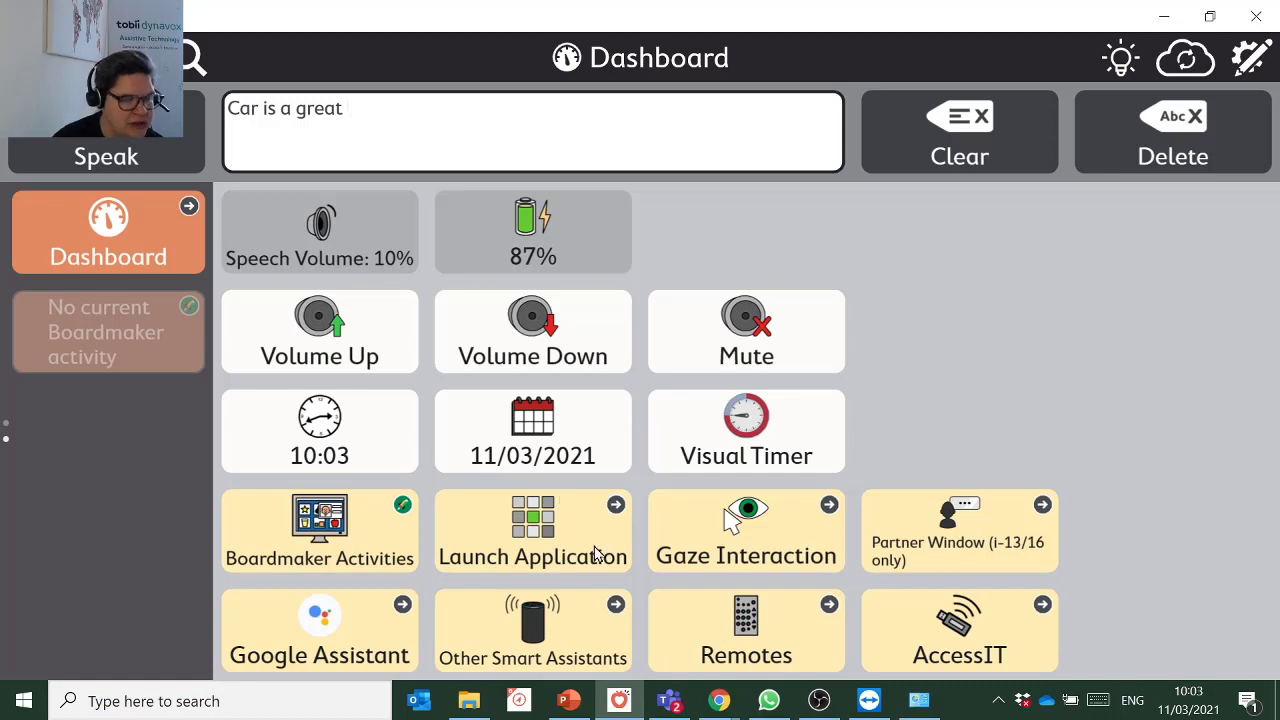
# Restore the Back, Core Words, QuickFires, Topics and Keyboard tiles, then open Core Words.
pyautogui.click(140, 282)
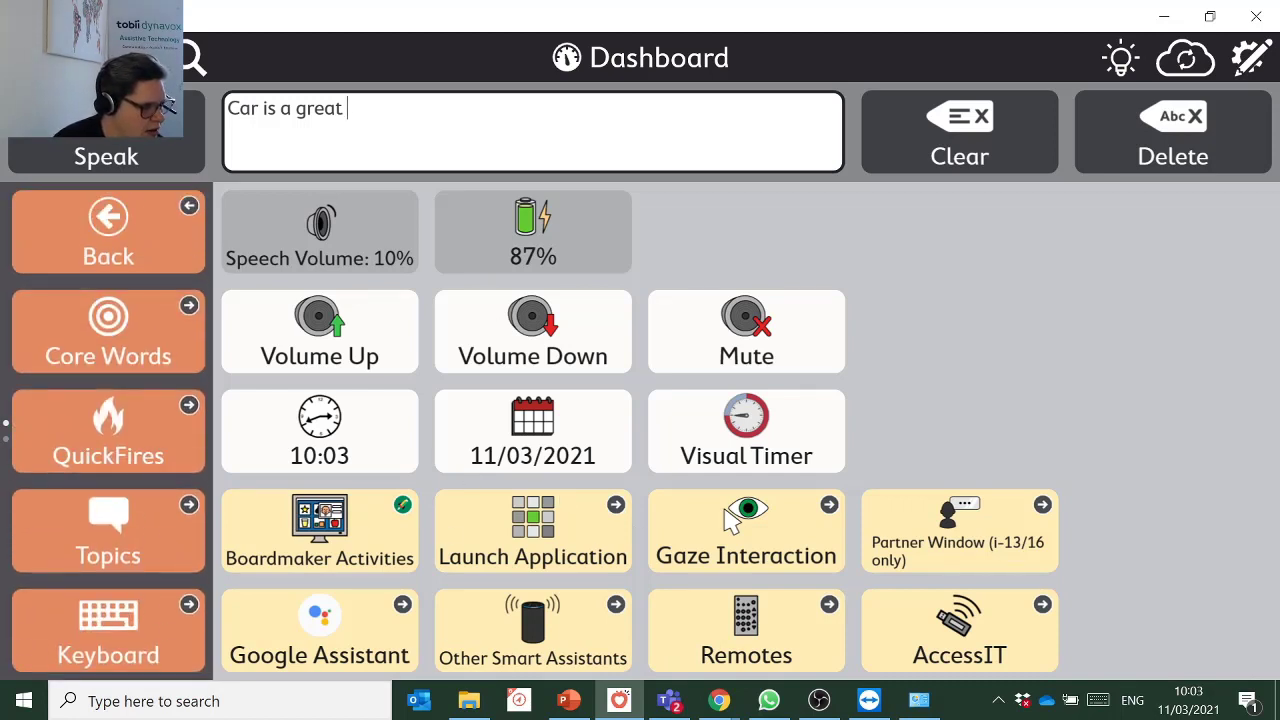
pyautogui.click(108, 330)
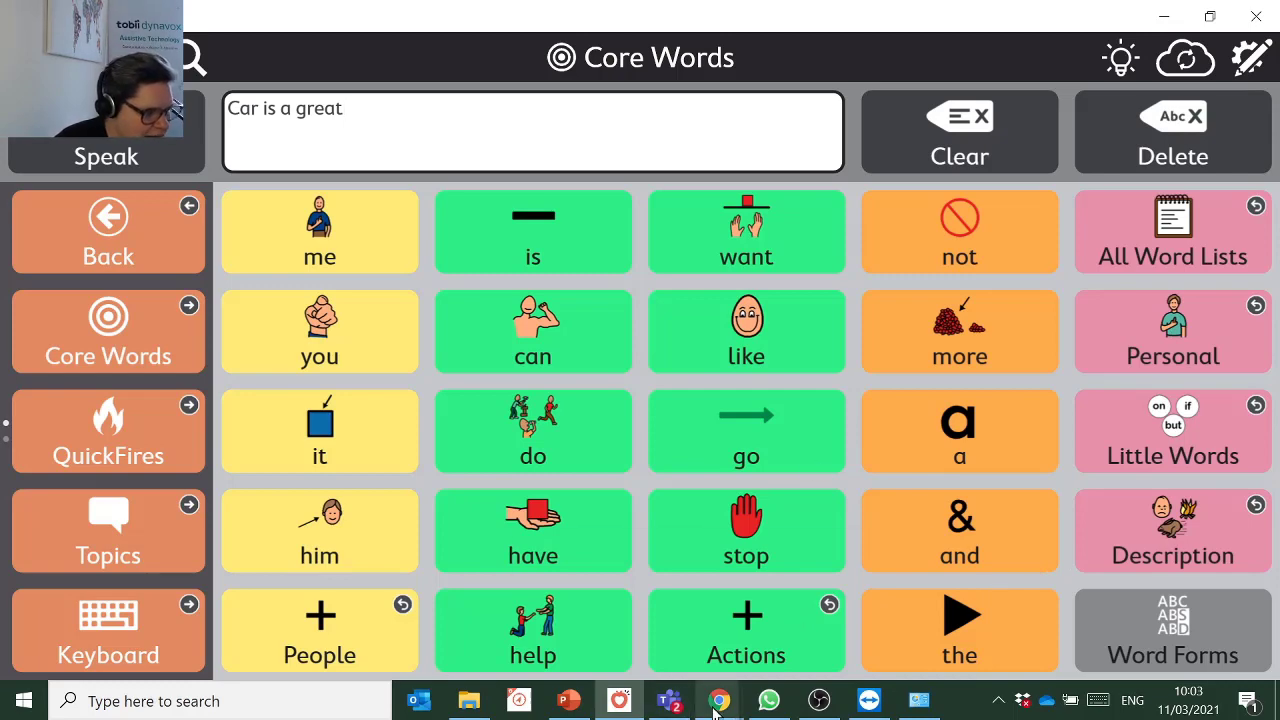
# Bring the myTobiiDynavox welcome page in Chrome to the front from the taskbar preview.
pyautogui.moveTo(716, 705)
pyautogui.click(750, 645)
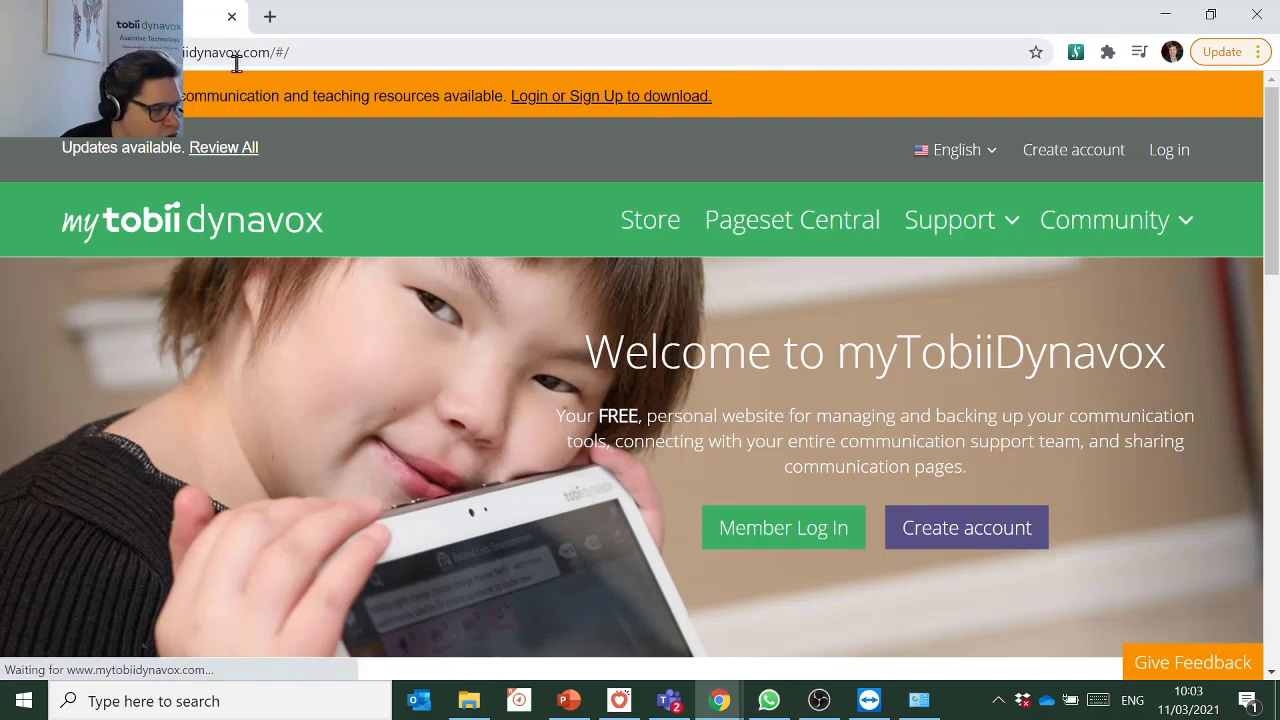
# Open the Store's Snap Core First page and scroll to the £189.99 Snap Core First with Speech.
pyautogui.click(663, 226)
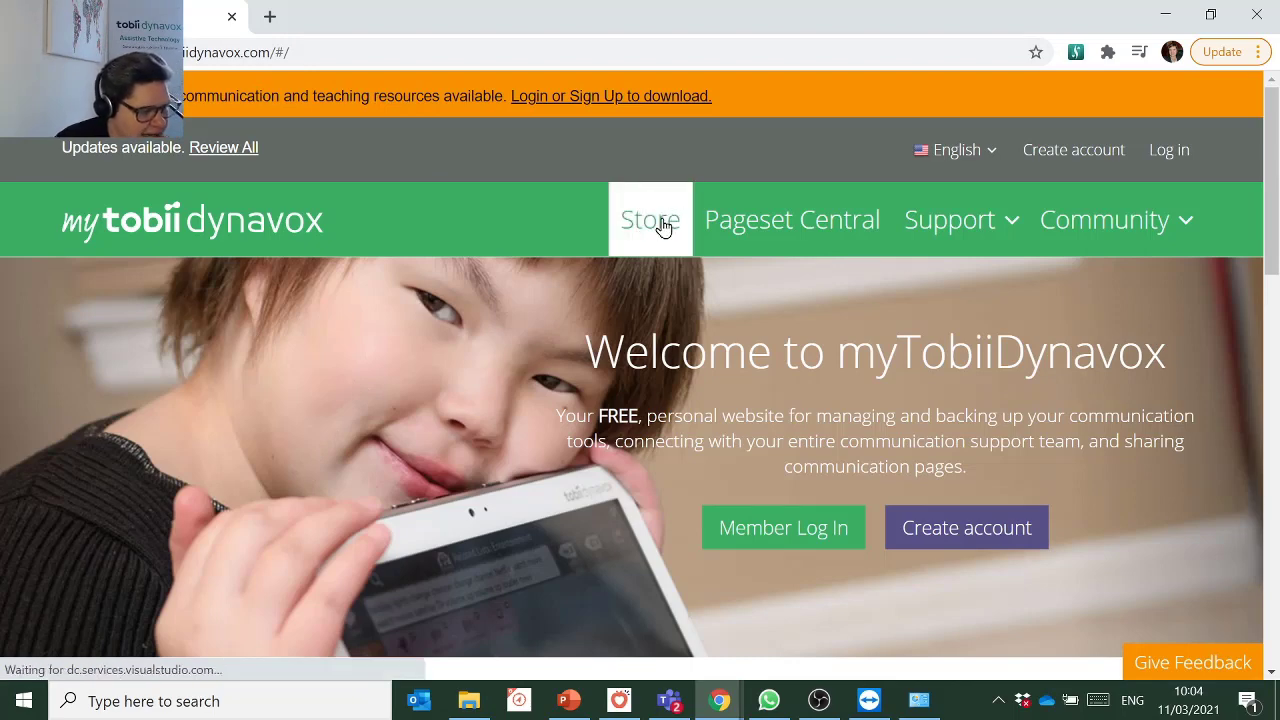
pyautogui.scroll(-5, 556, 410)
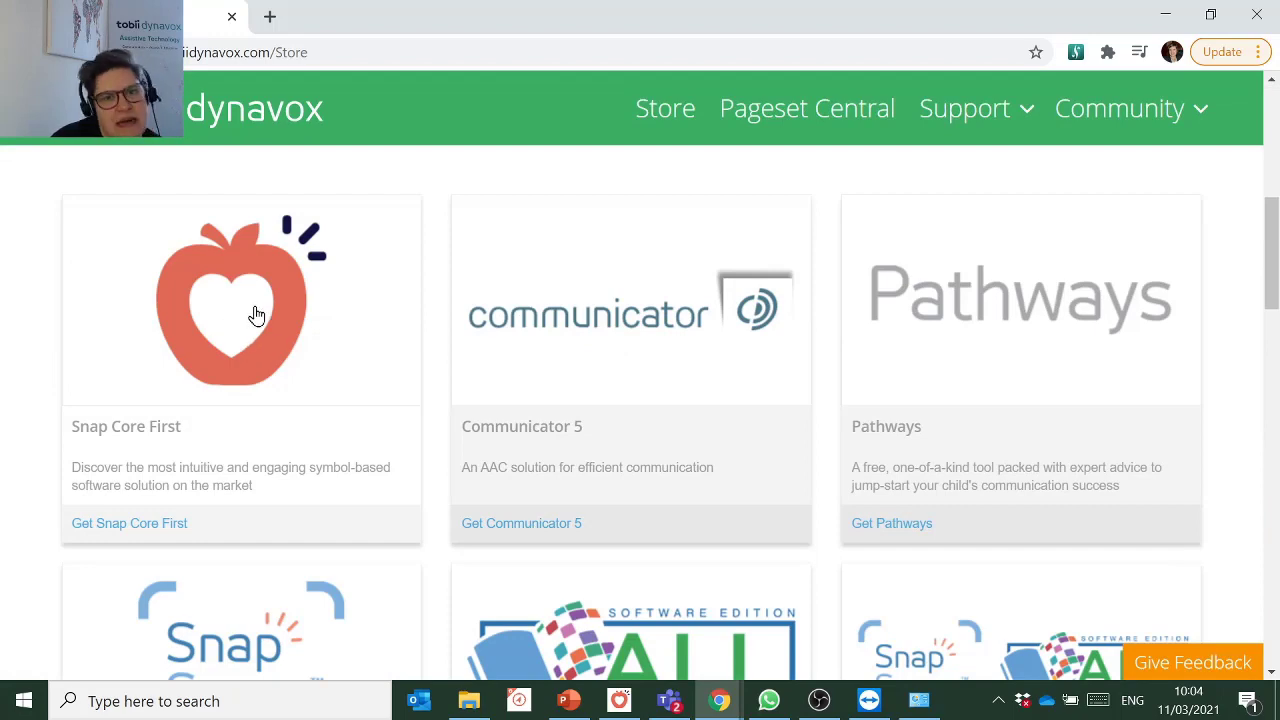
pyautogui.click(256, 316)
pyautogui.scroll(-6, 786, 360)
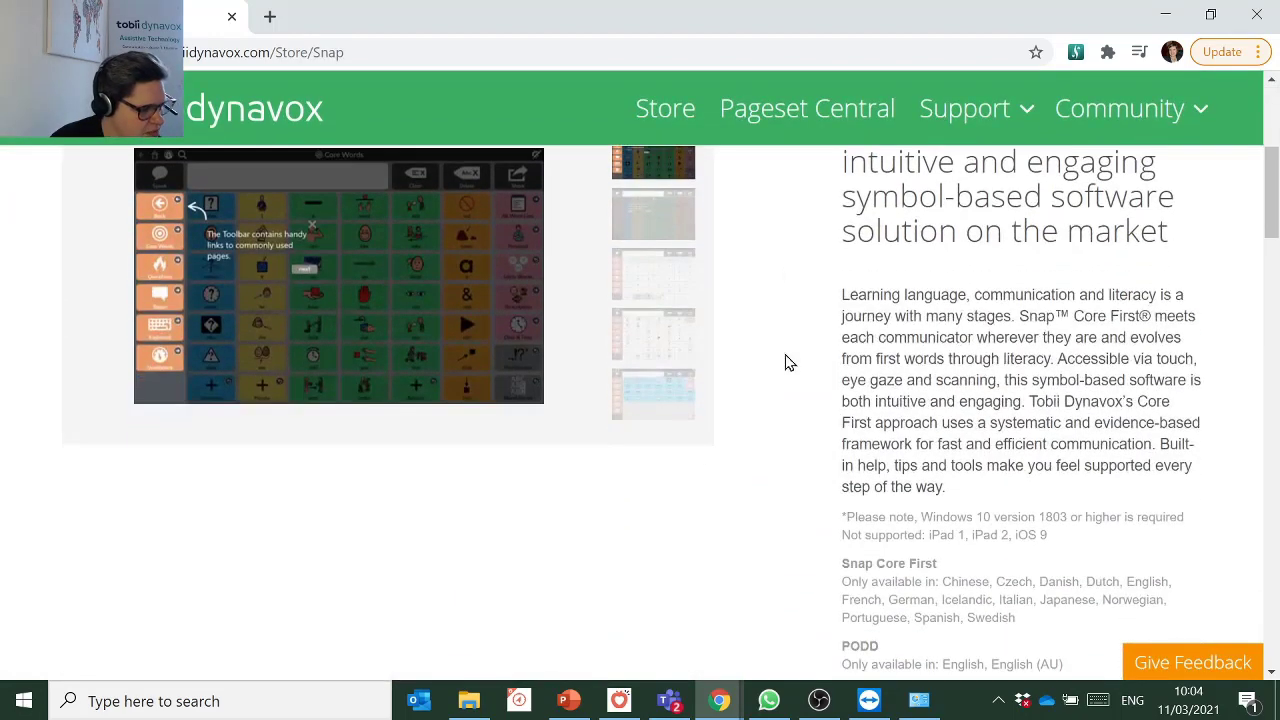
pyautogui.scroll(-2, 786, 362)
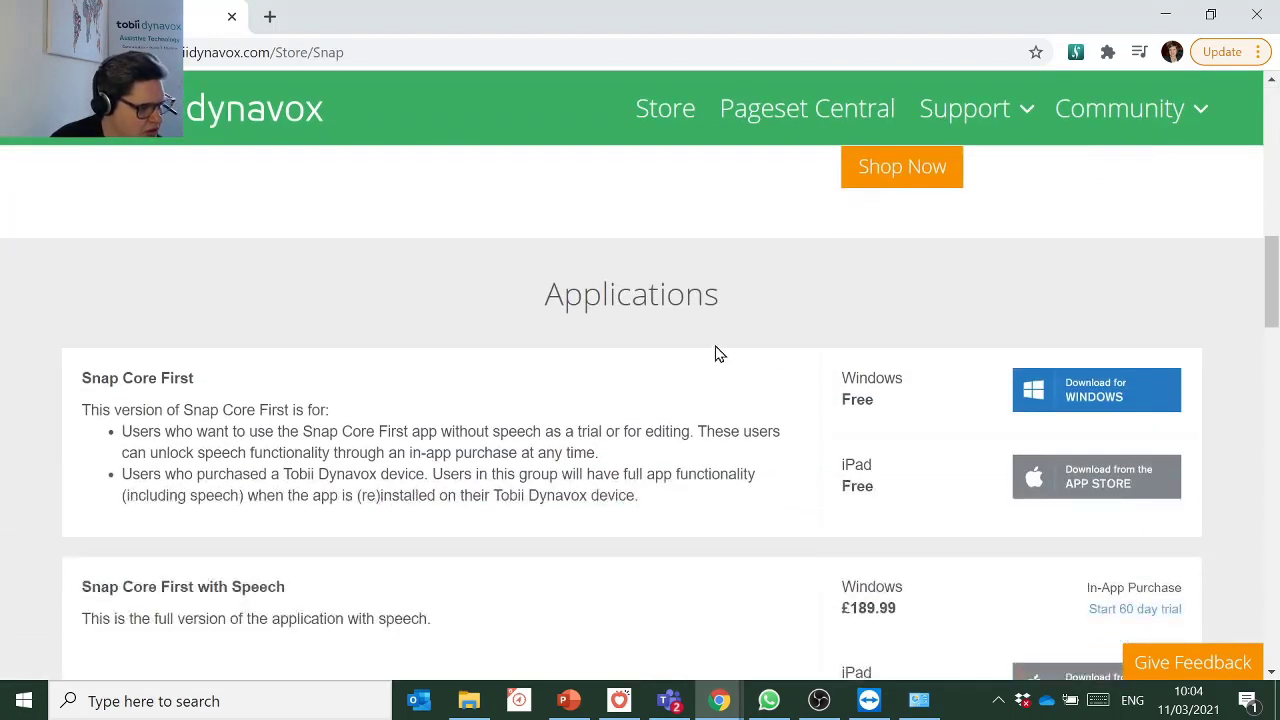
pyautogui.scroll(-2, 690, 390)
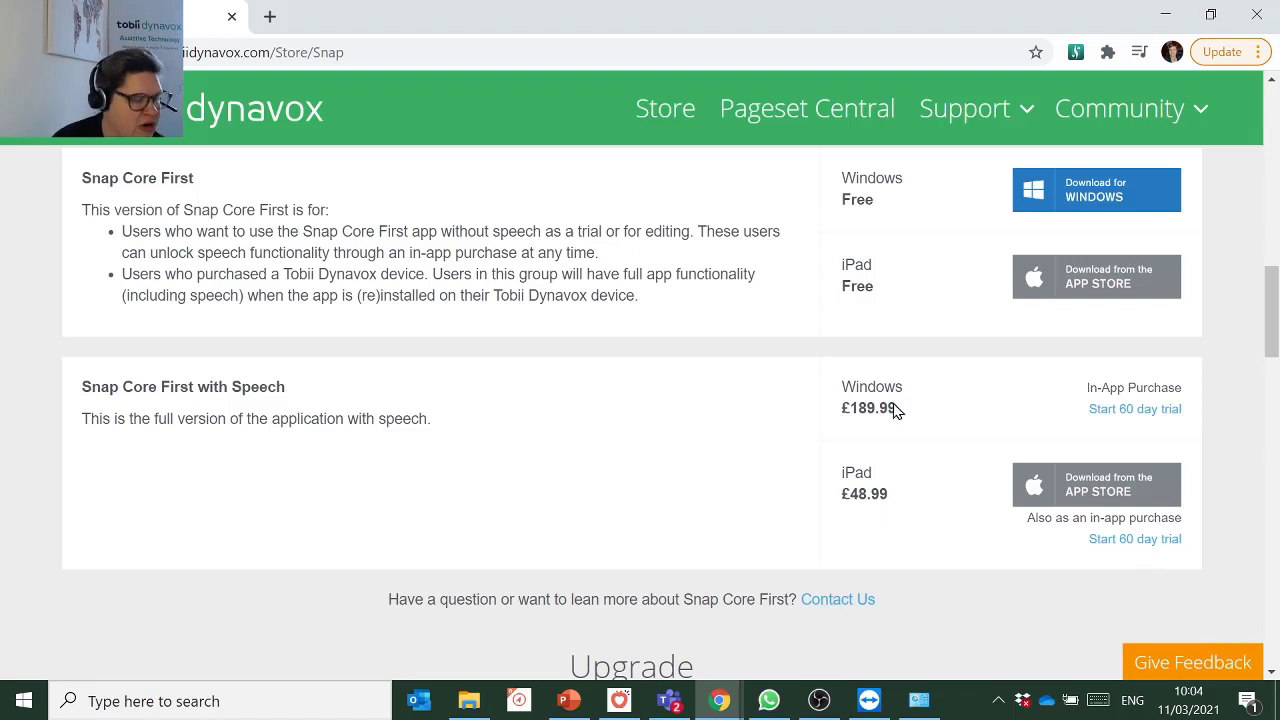
# Start the 60-day Snap Core First with Speech trial and activate it under Step 1.
pyautogui.click(1172, 541)
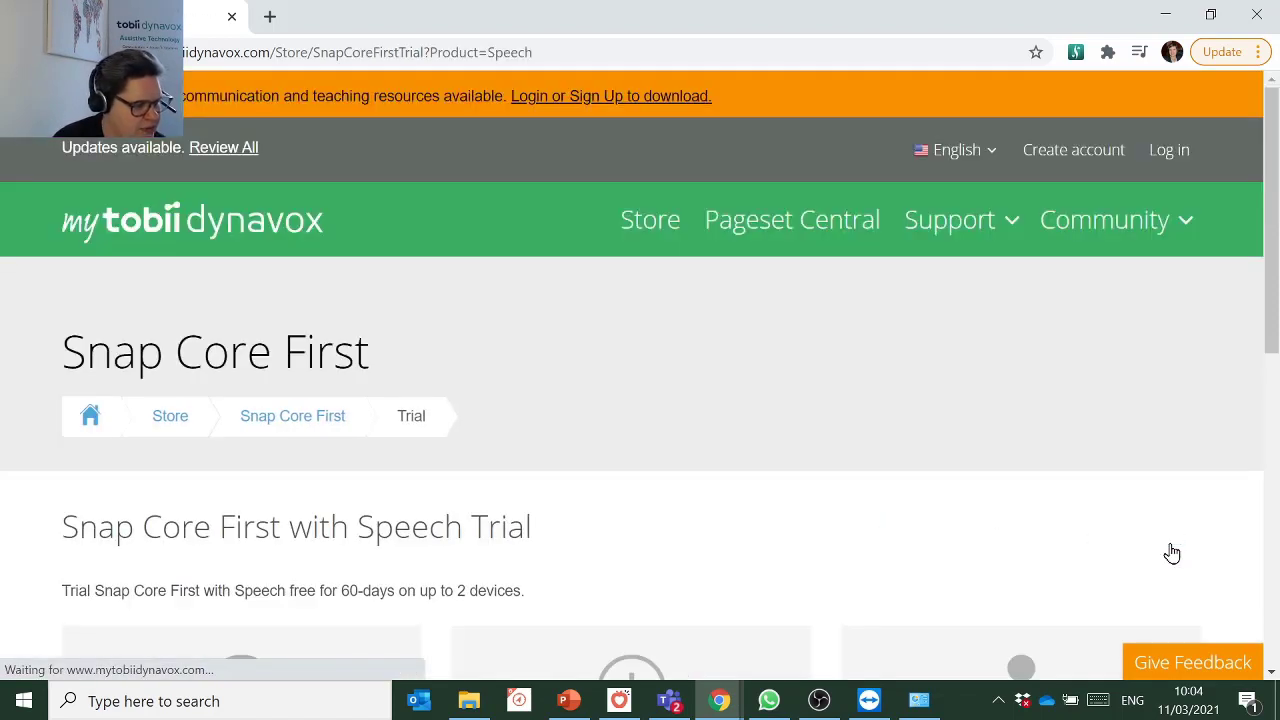
pyautogui.scroll(-6, 1169, 551)
pyautogui.scroll(1, 556, 413)
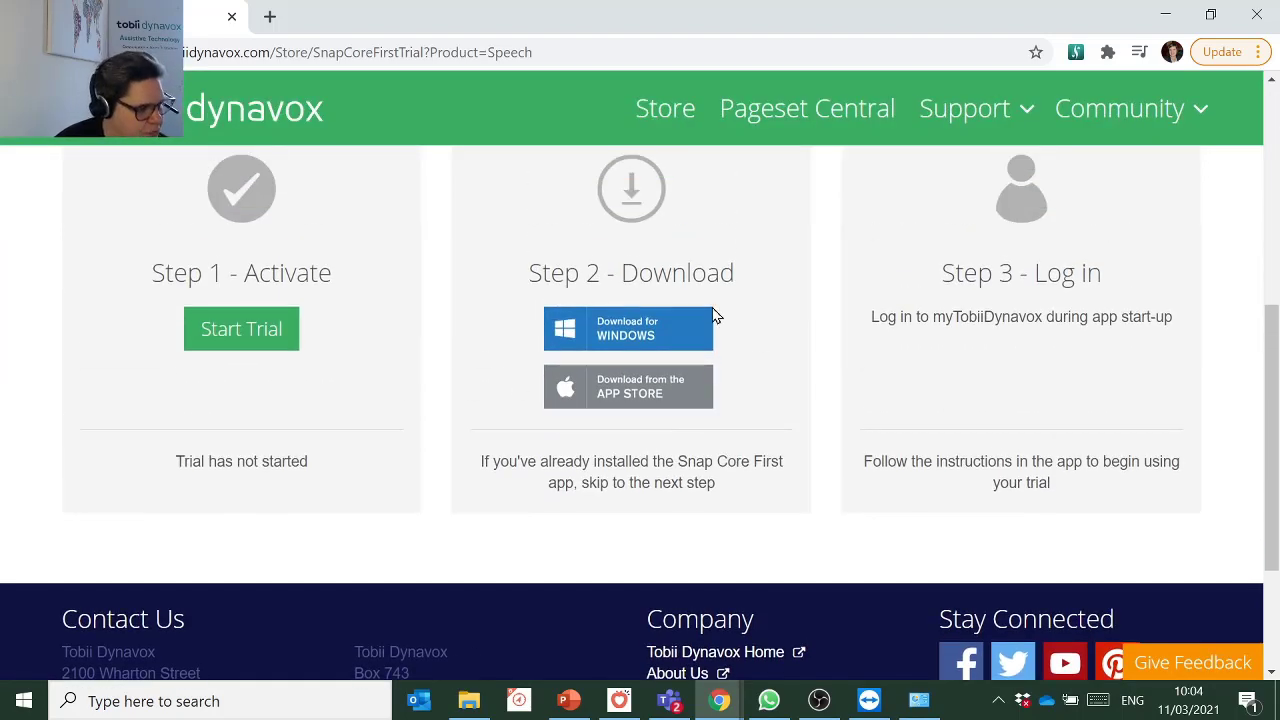
pyautogui.click(217, 336)
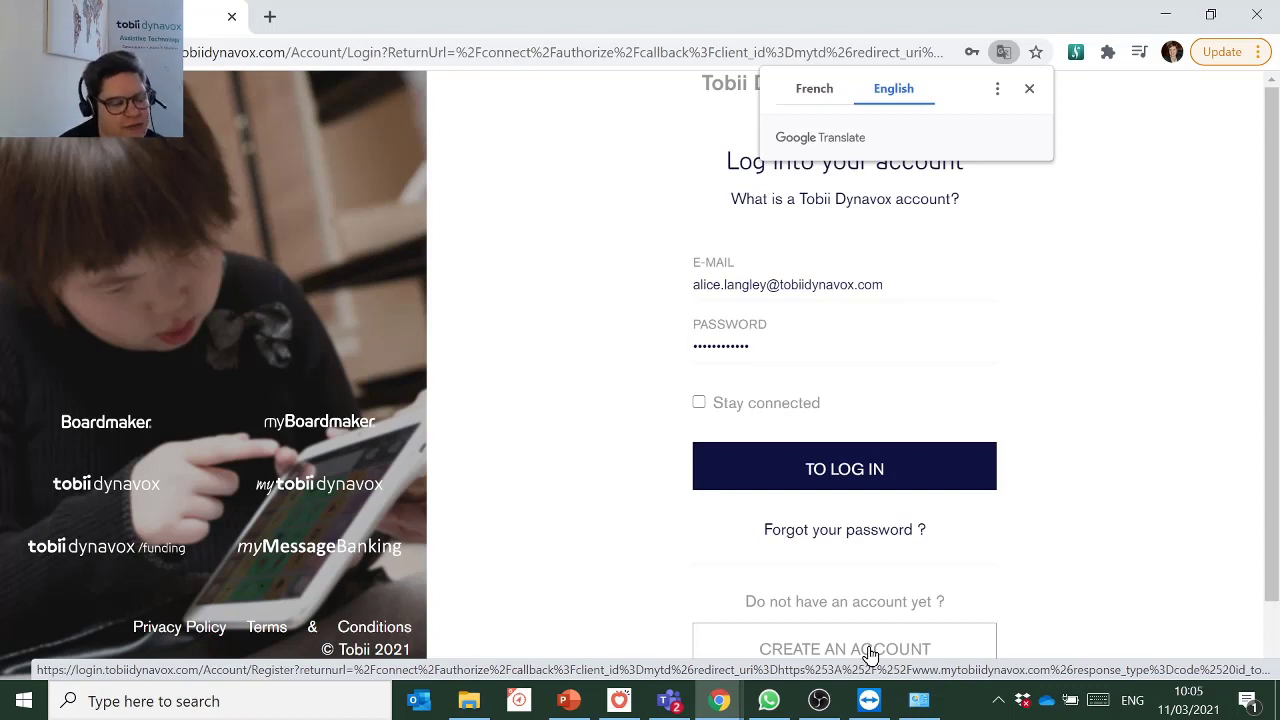
# Decline page translation, sign in to the Tobii Dynavox account, review the trial steps, and return to TD Snap.
pyautogui.click(1028, 91)
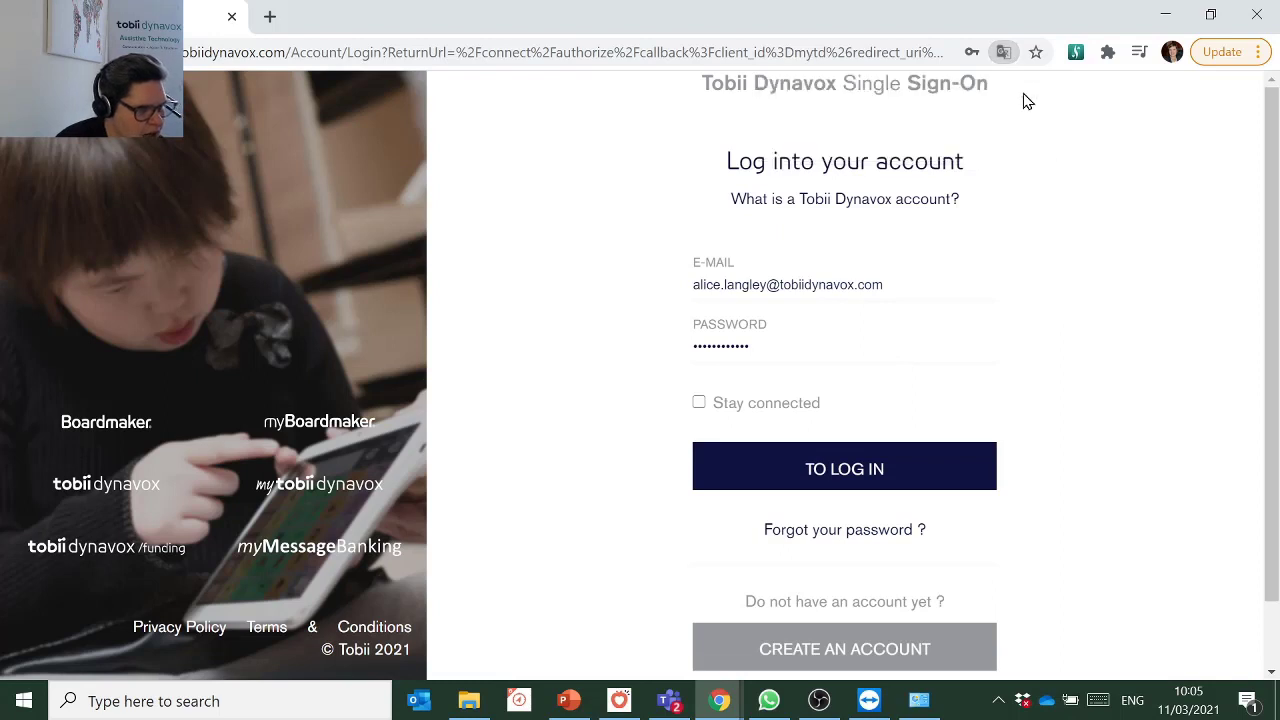
pyautogui.click(921, 481)
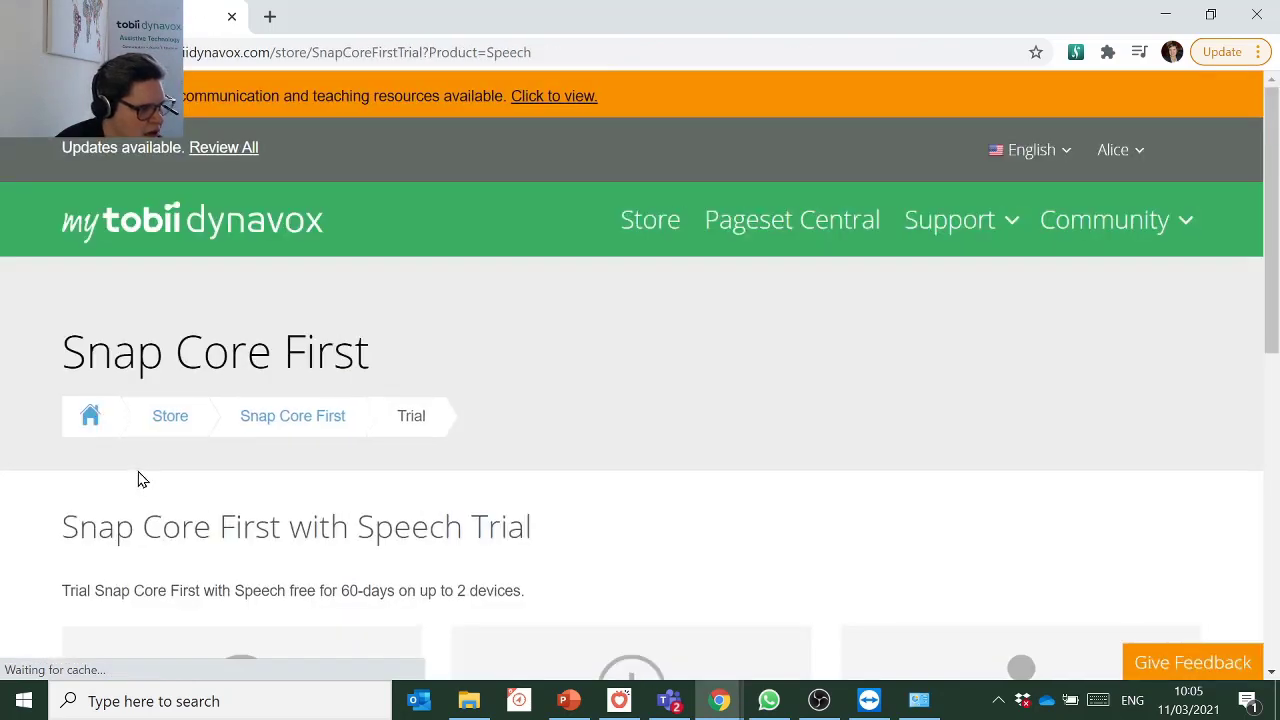
pyautogui.scroll(-3, 137, 470)
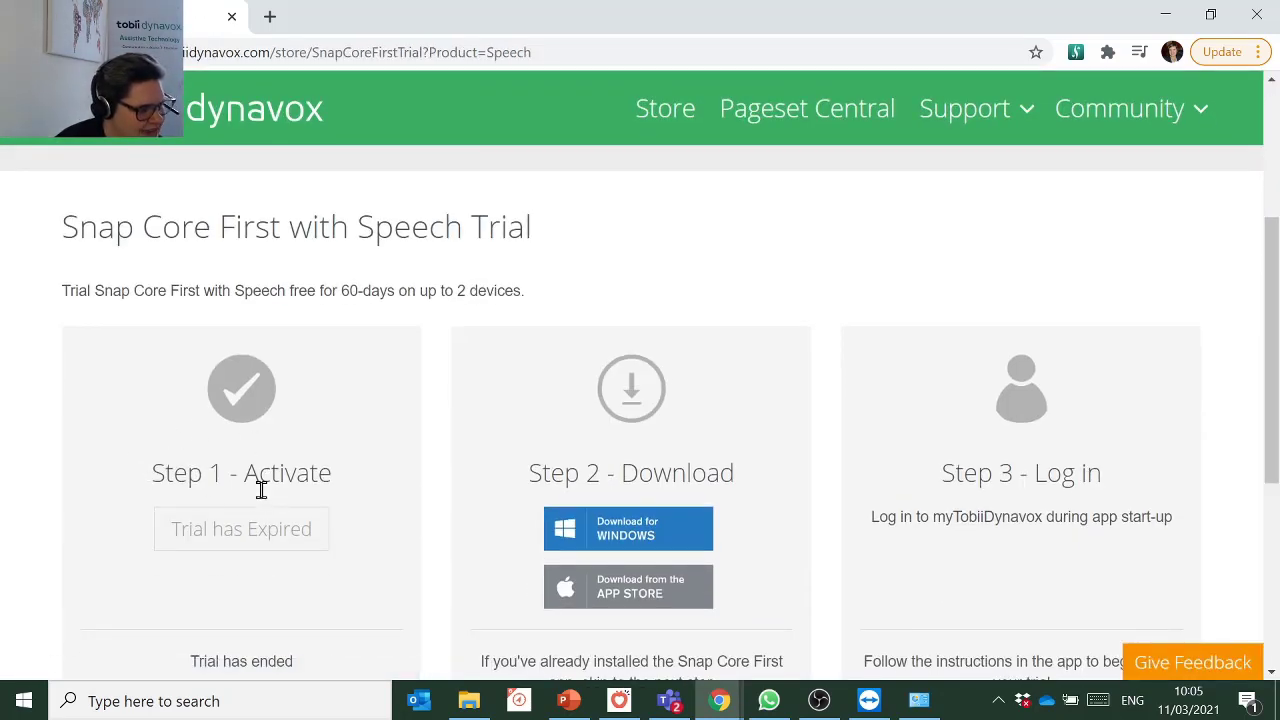
pyautogui.scroll(-1, 289, 571)
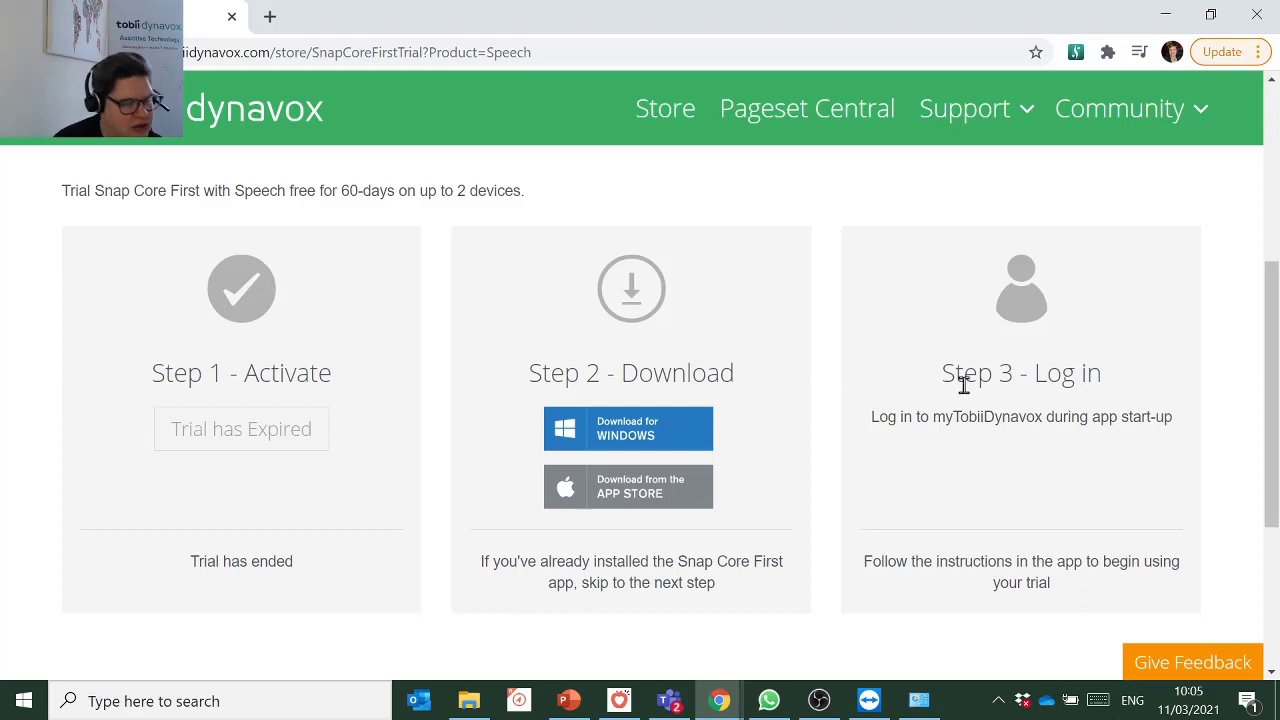
pyautogui.click(619, 700)
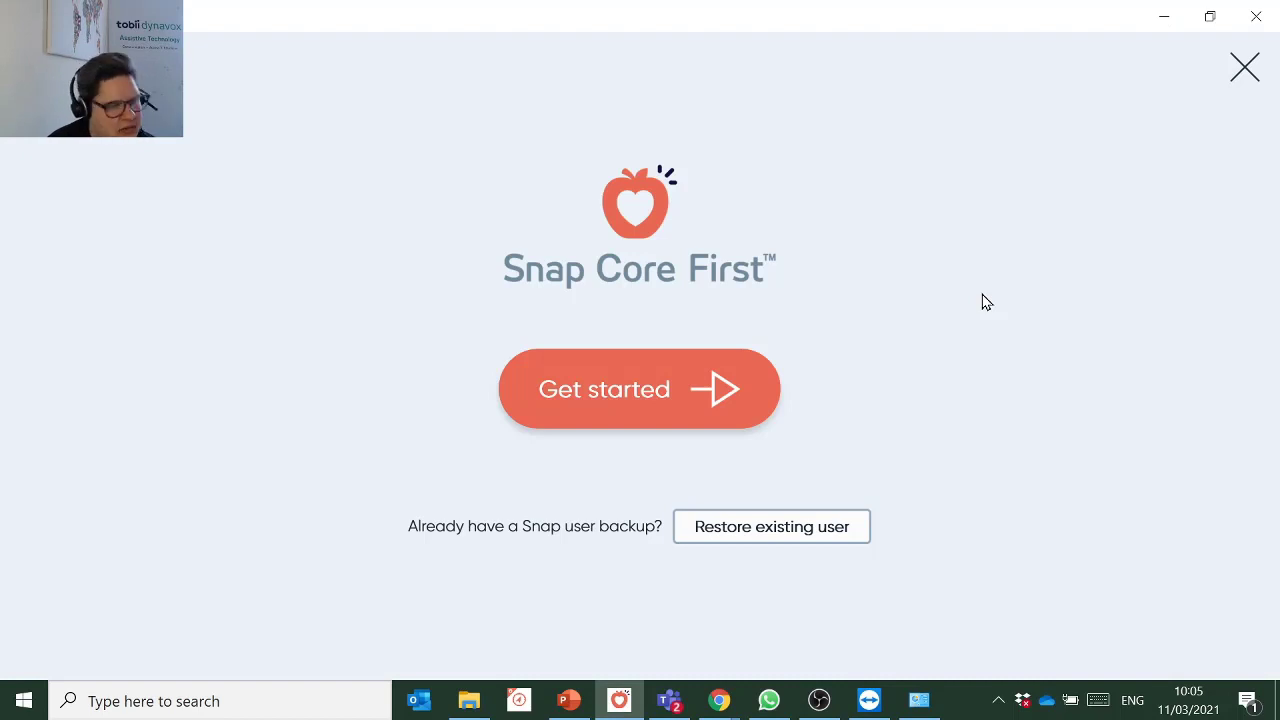
# Begin setting up a new user and continue with the Core First (United Kingdom) page set.
pyautogui.click(598, 415)
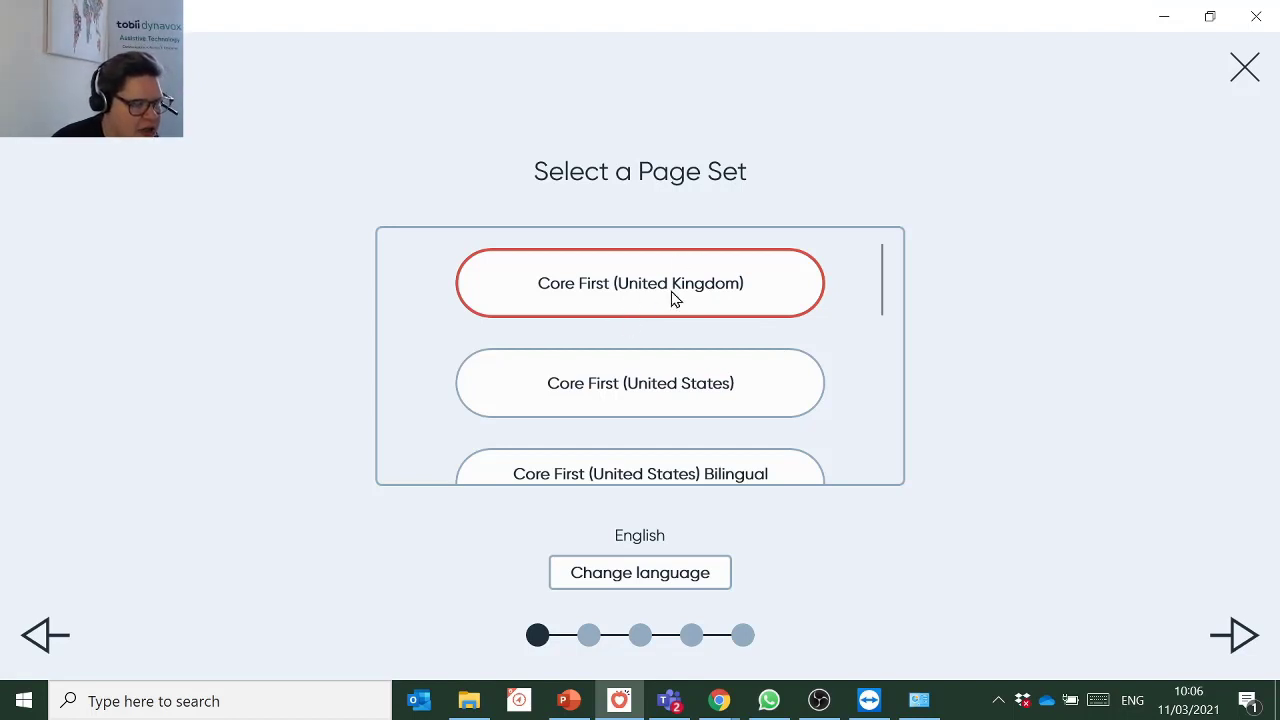
pyautogui.scroll(-5, 672, 297)
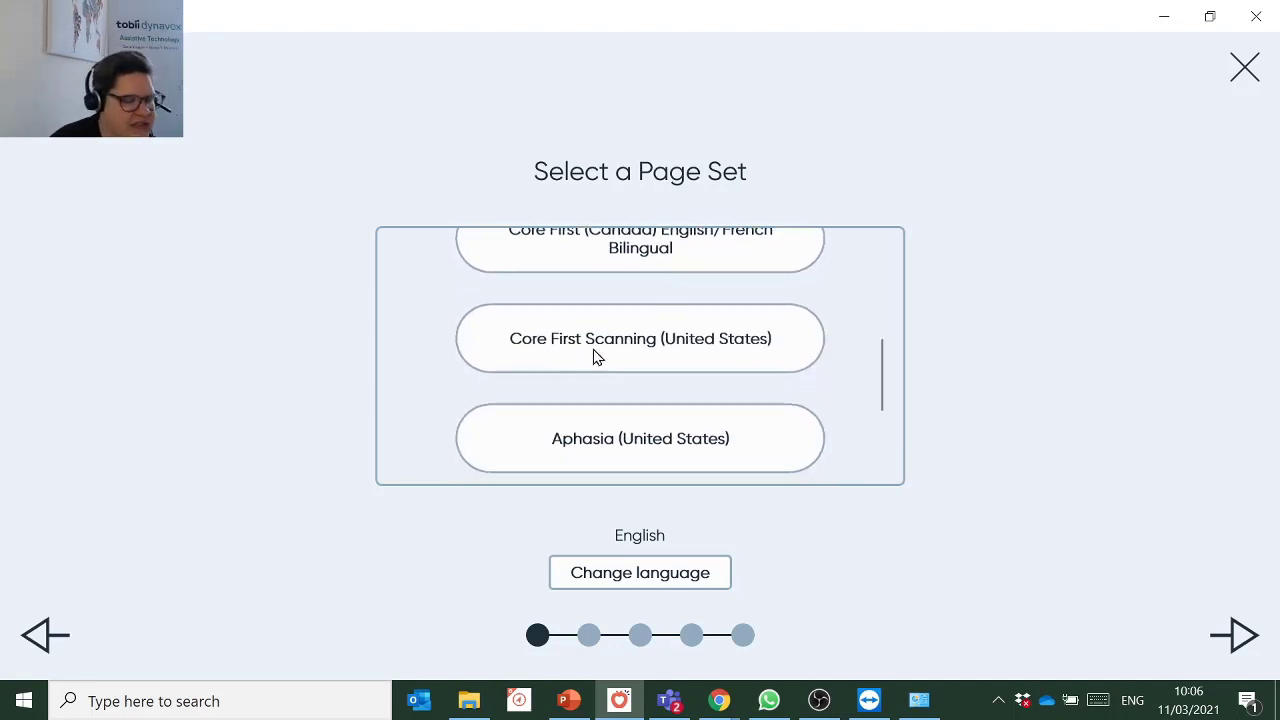
pyautogui.scroll(-2, 588, 368)
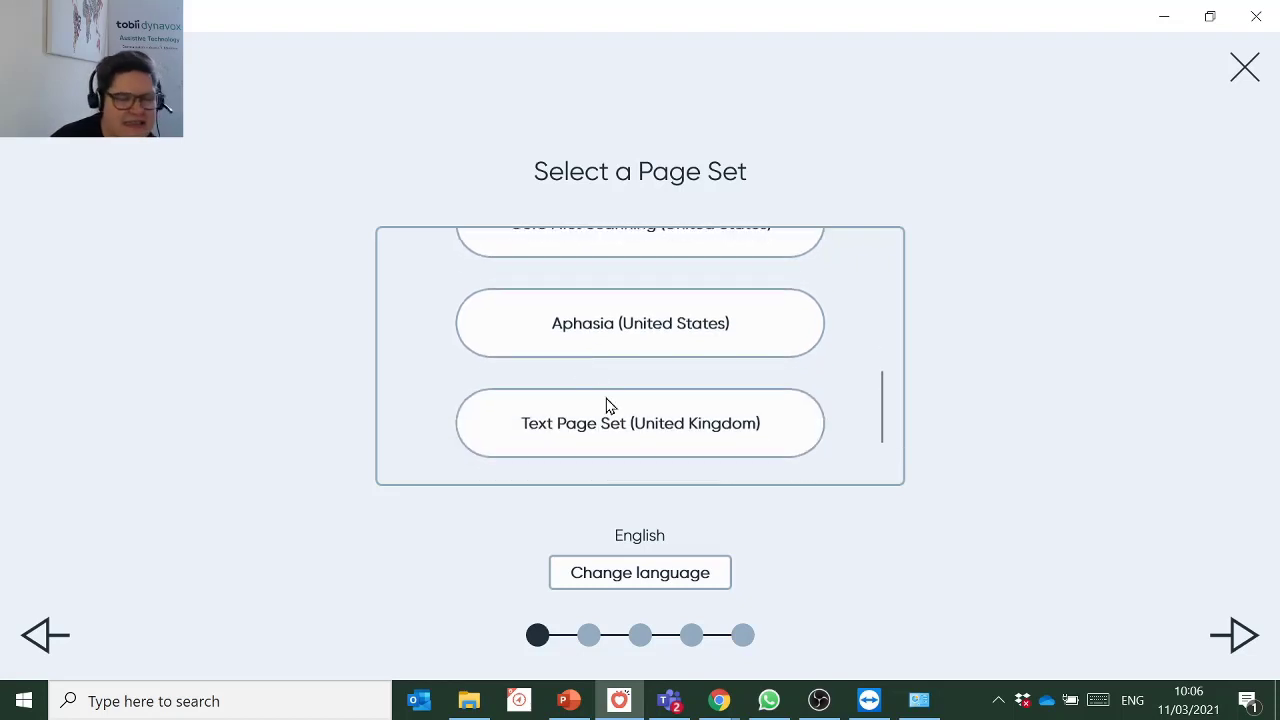
pyautogui.scroll(5, 620, 374)
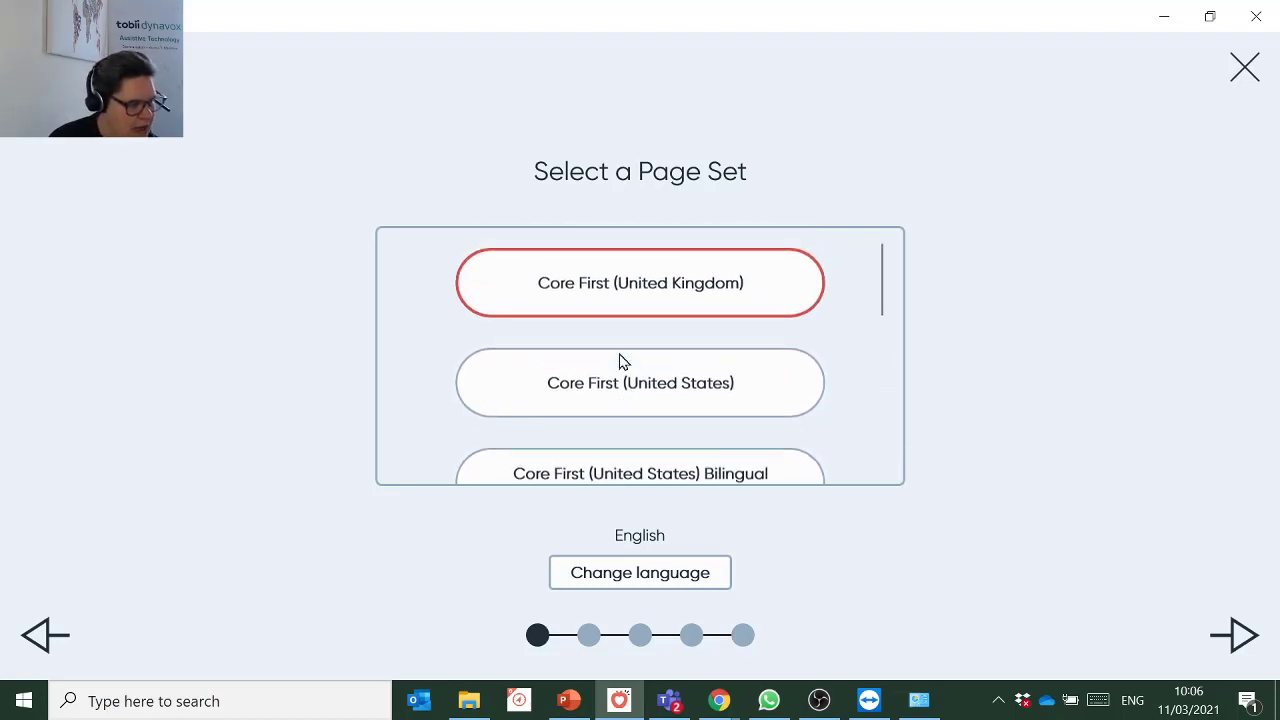
pyautogui.click(1244, 634)
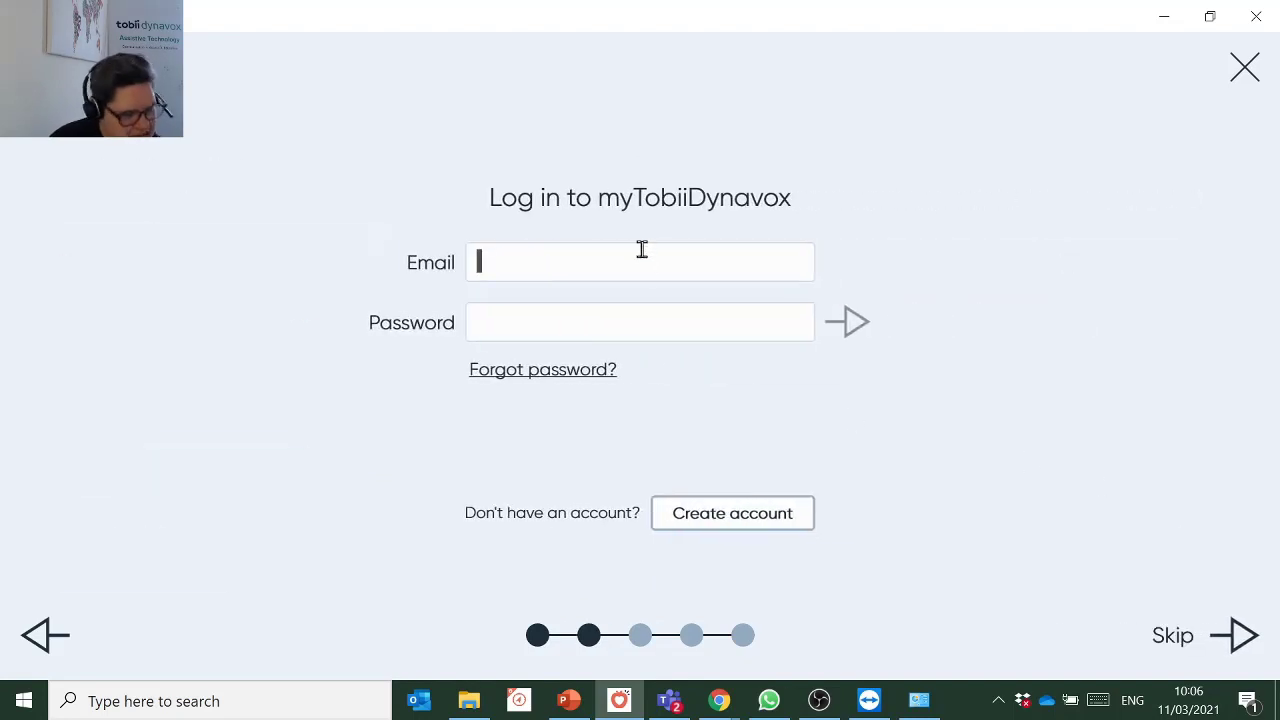
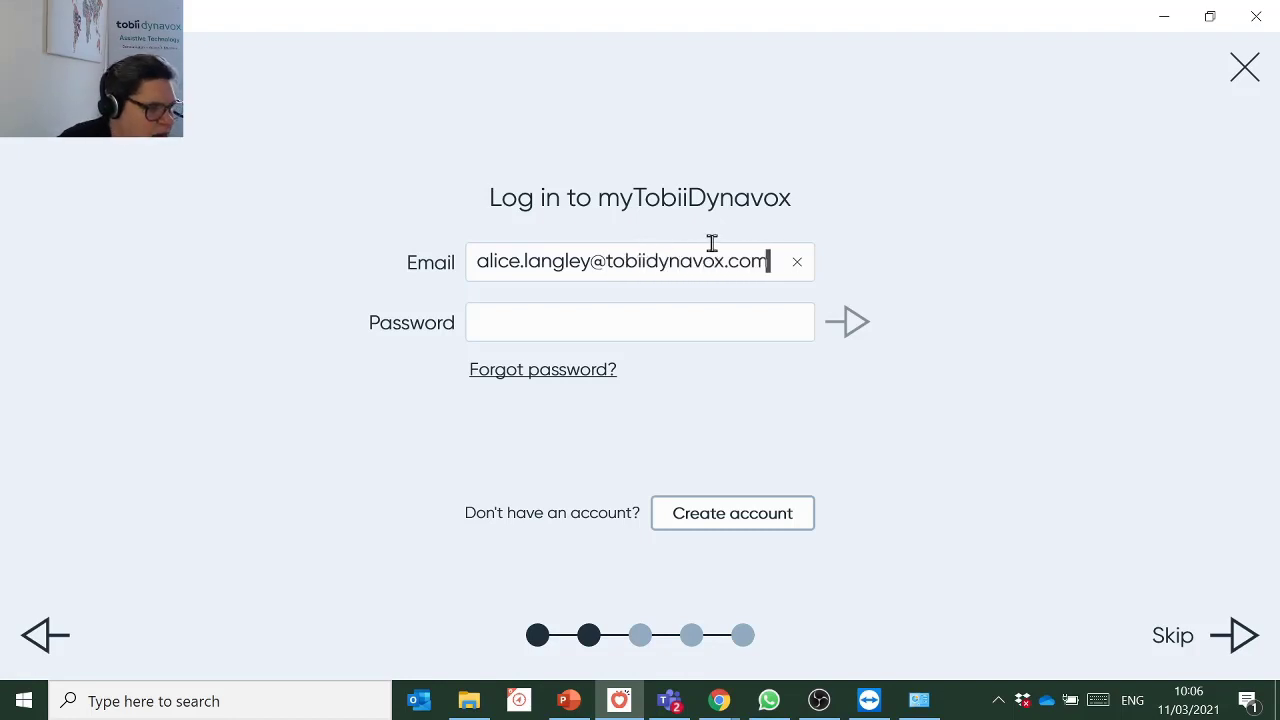
# Log in to myTobiiDynavox with the account e-mail and password, then clear the prefilled user name.
pyautogui.click(686, 316)
pyautogui.write('••••••••••••')
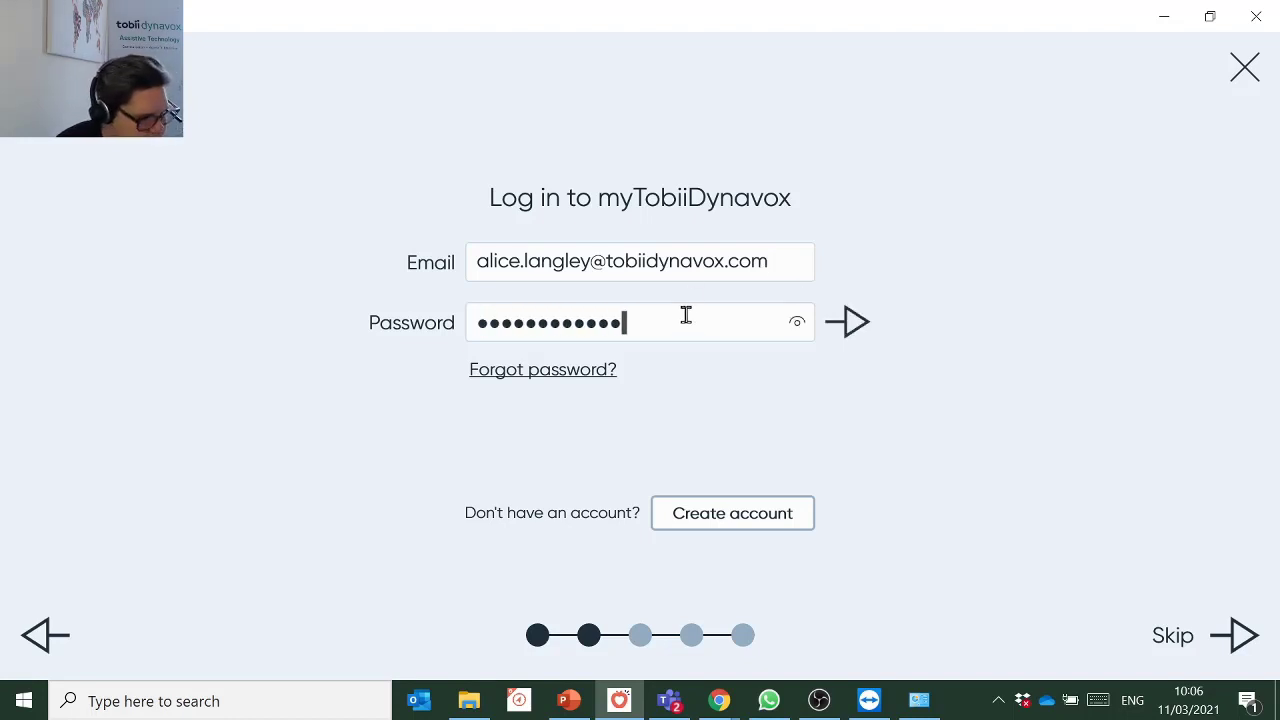
pyautogui.press('Return')
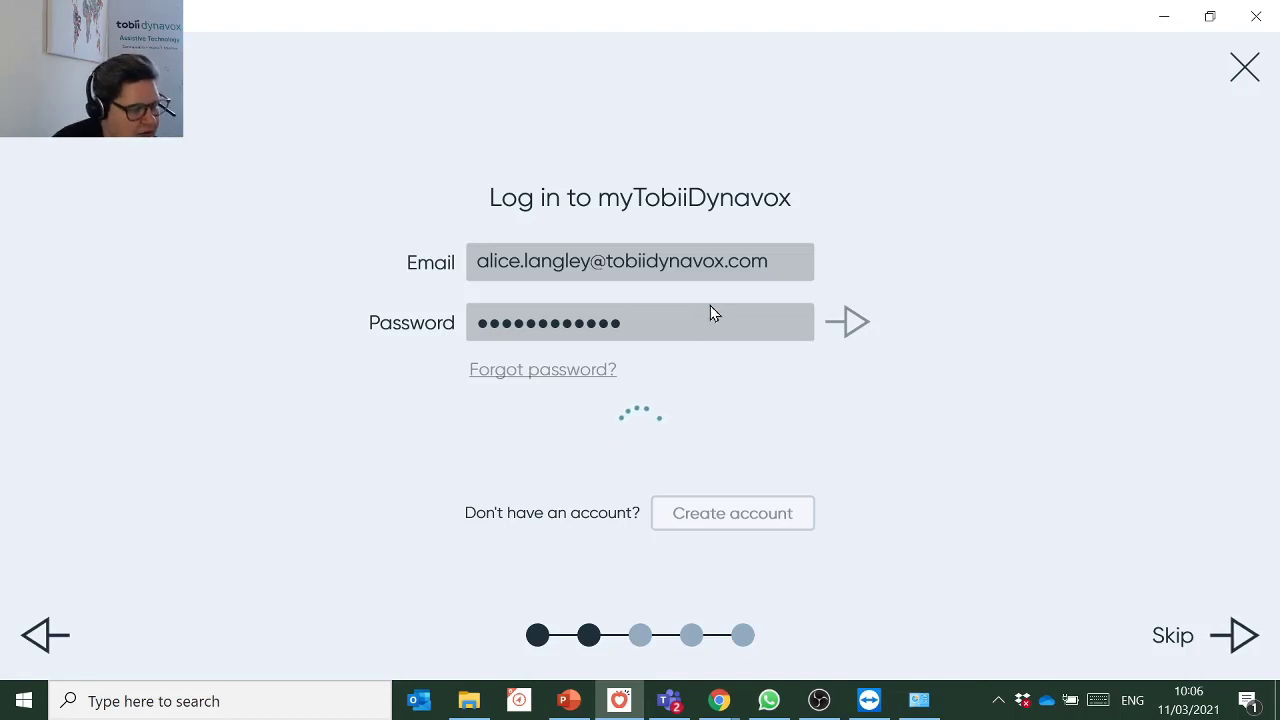
pyautogui.press('BackSpace')
pyautogui.press('BackSpace')
pyautogui.press('BackSpace')
pyautogui.press('BackSpace')
pyautogui.press('BackSpace')
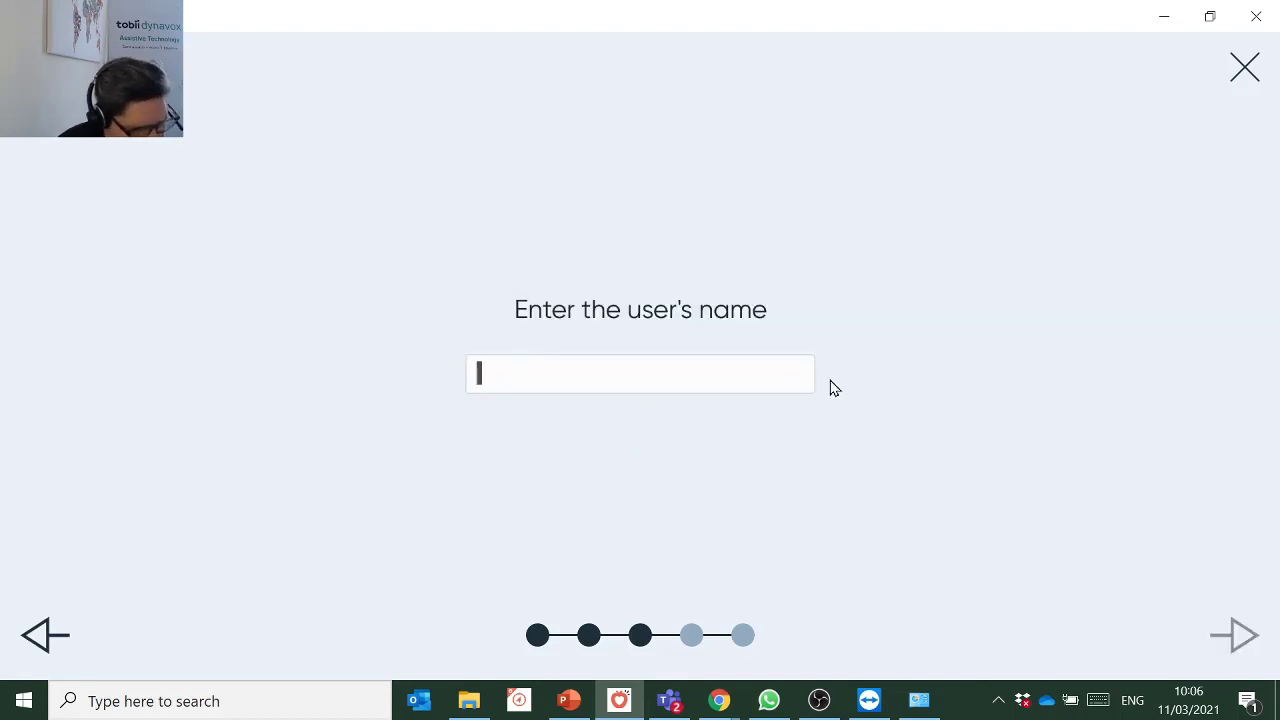
# Name the new user 'Thursday' and choose the female child voice Rosie.
pyautogui.write('Thursday')
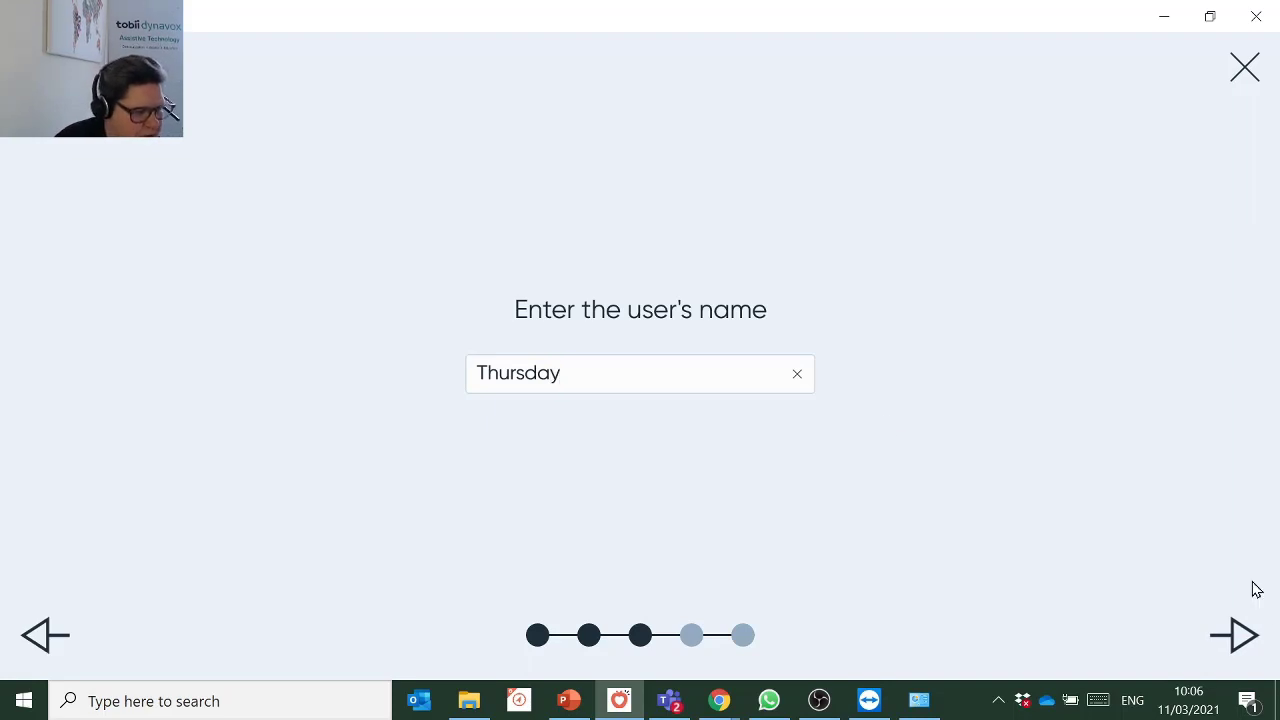
pyautogui.click(1228, 634)
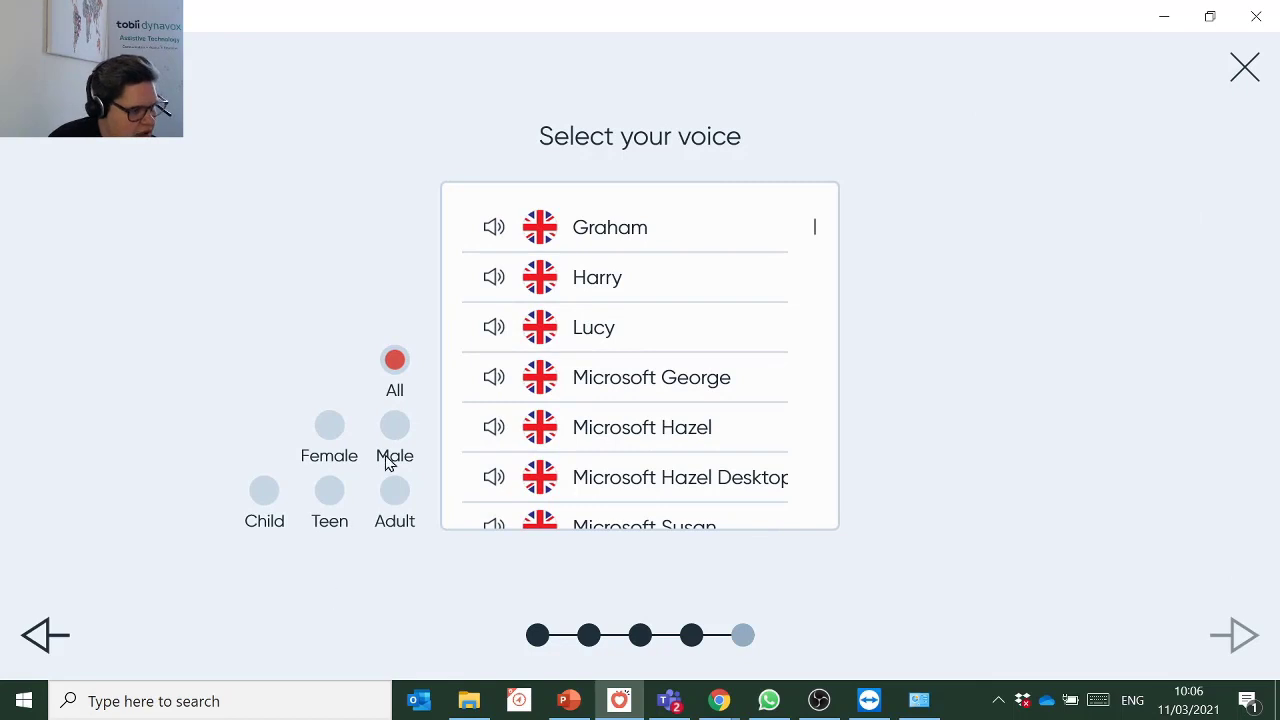
pyautogui.click(333, 428)
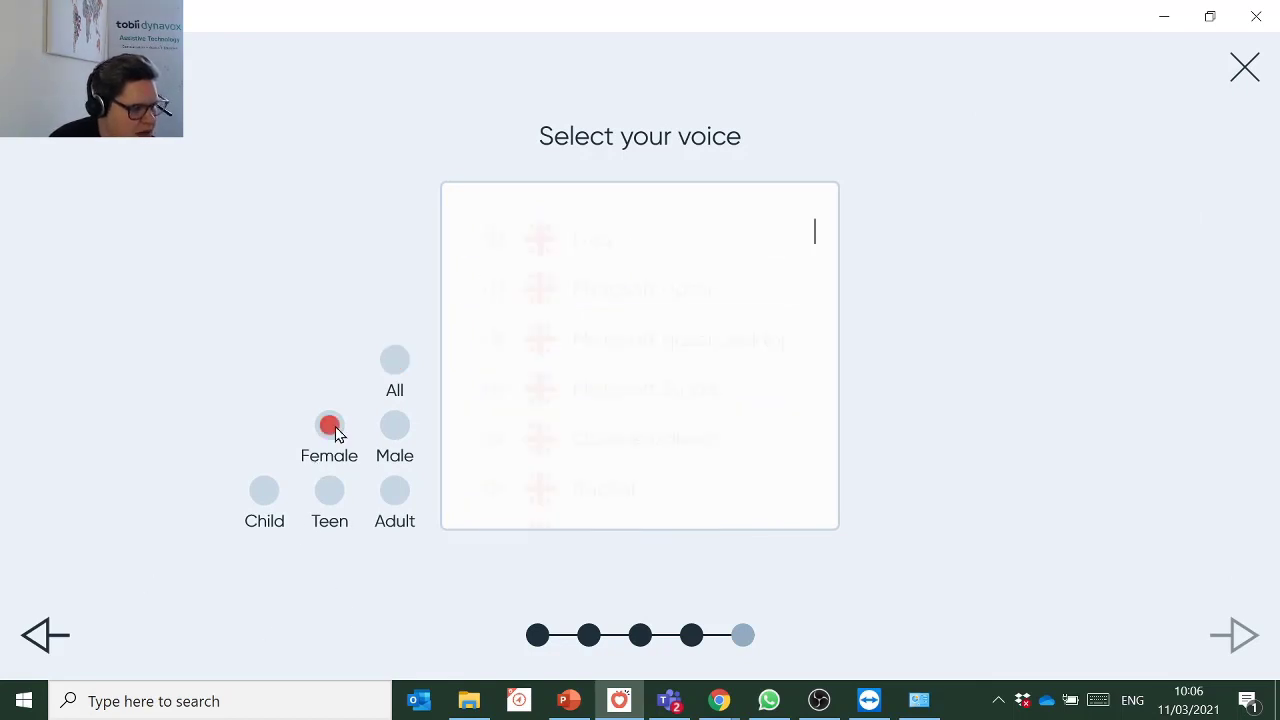
pyautogui.click(258, 508)
pyautogui.click(641, 248)
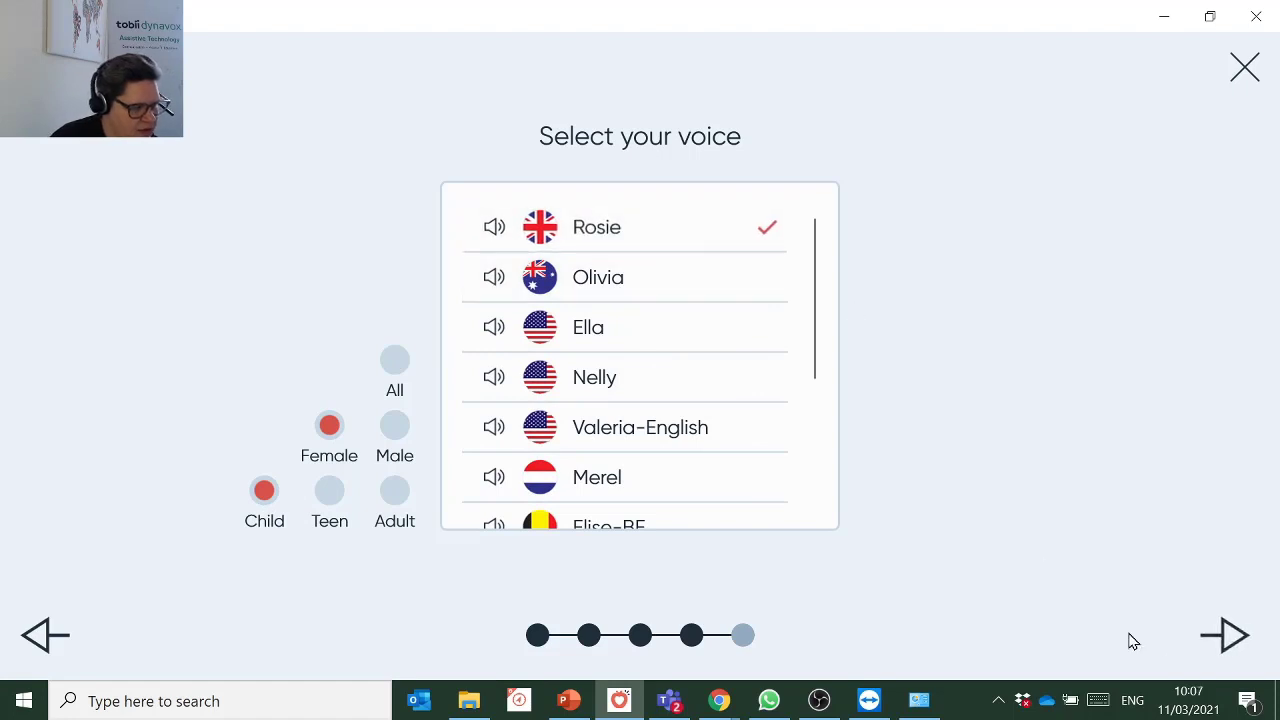
# Choose the 6x6 grid size and confirm to create the user.
pyautogui.click(1236, 640)
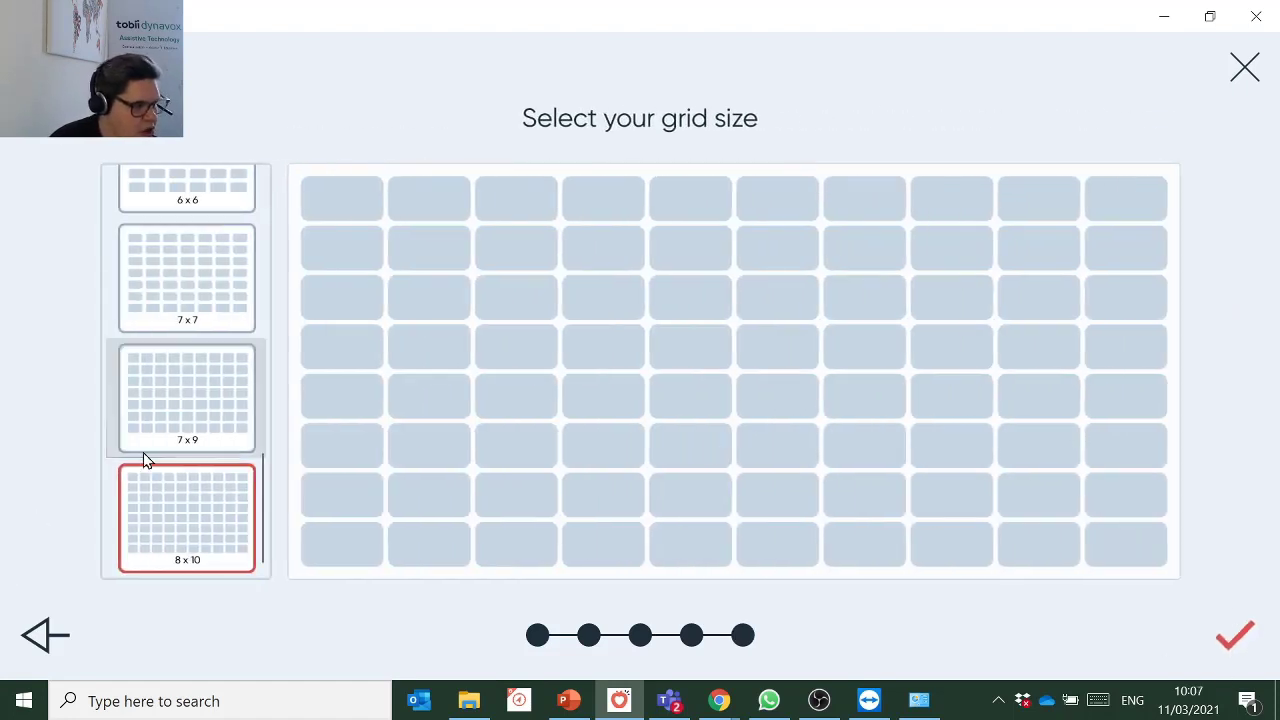
pyautogui.scroll(3, 143, 451)
pyautogui.click(175, 390)
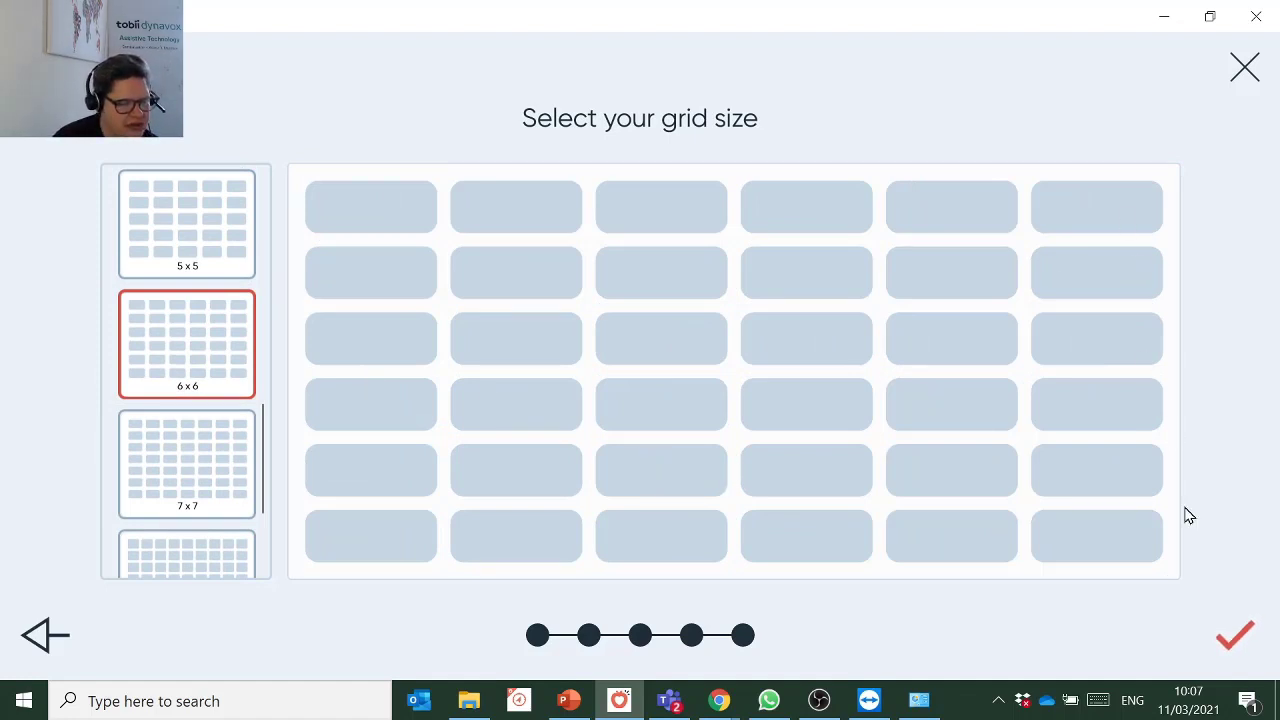
pyautogui.click(1236, 645)
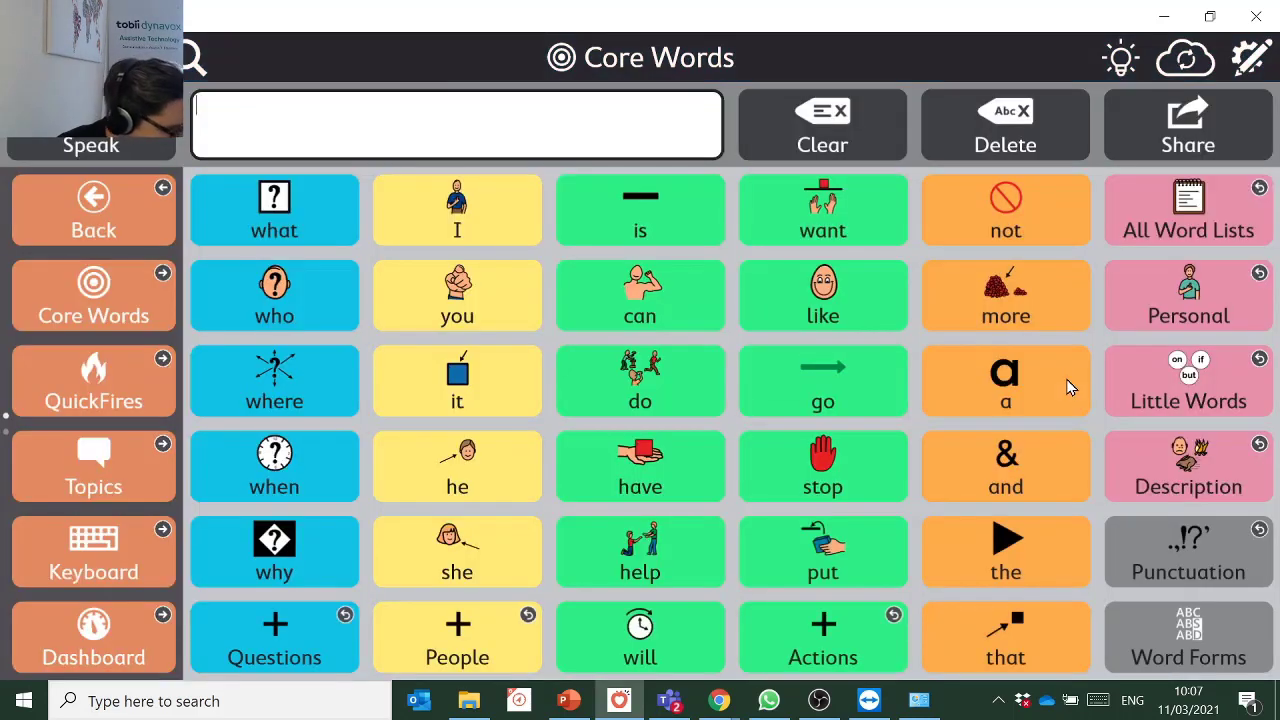
# Compose 'I want more' from the I, want and more cells, then minimize Snap.
pyautogui.click(500, 230)
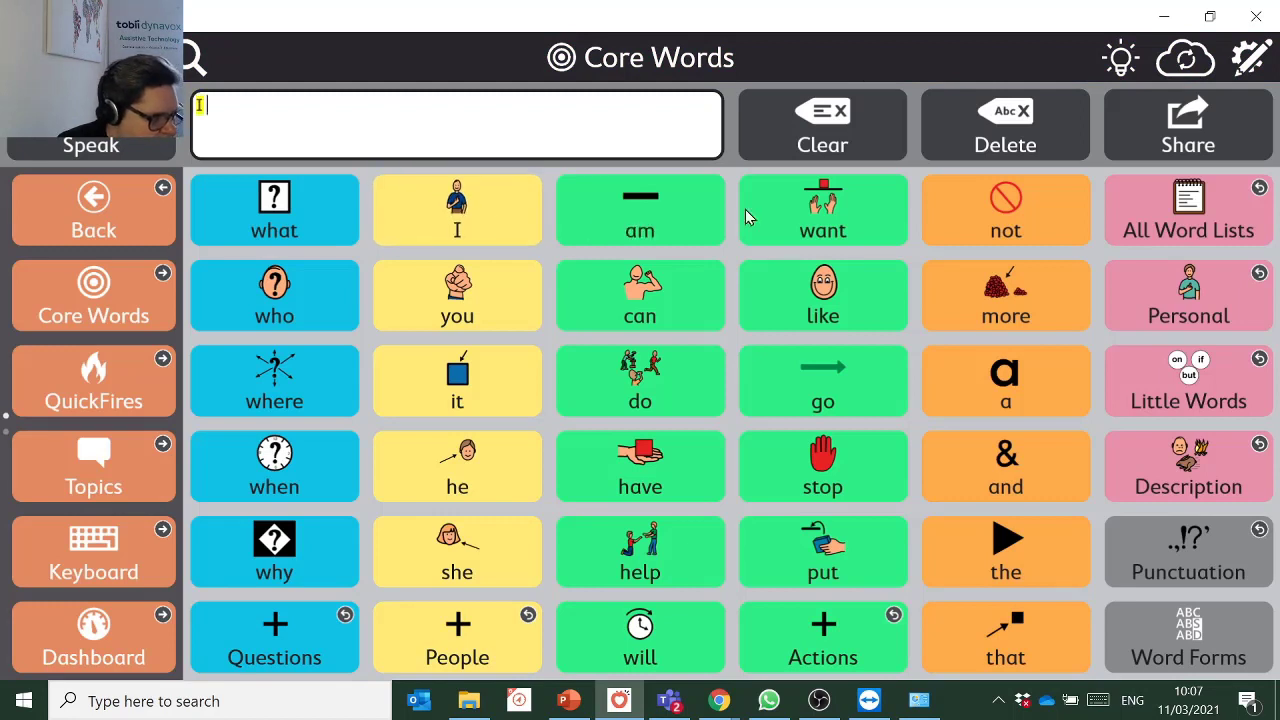
pyautogui.click(821, 208)
pyautogui.click(983, 312)
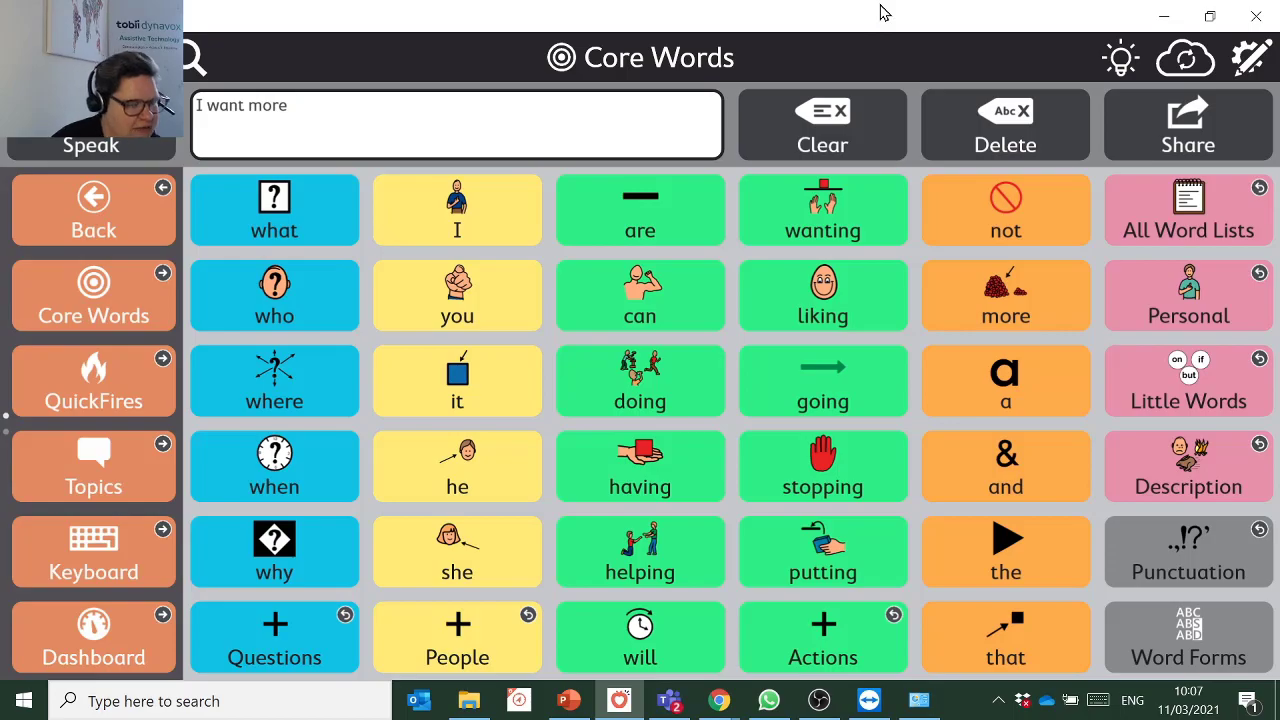
pyautogui.click(1164, 16)
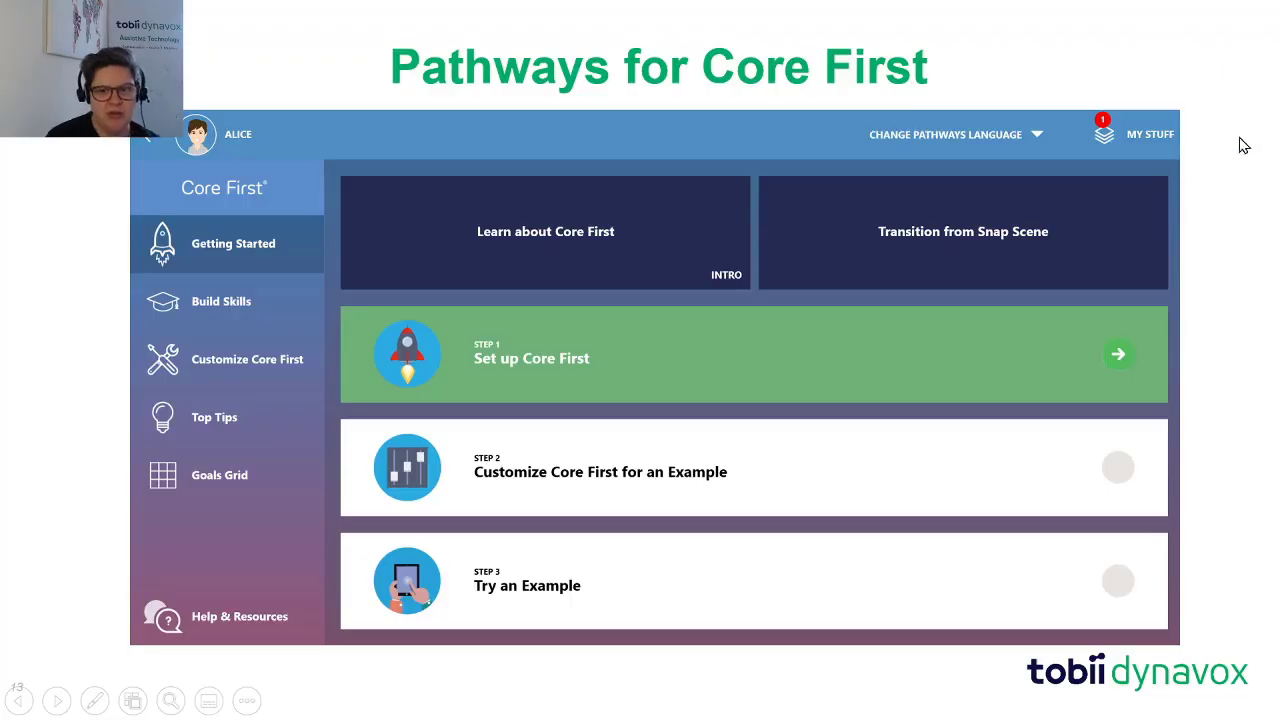